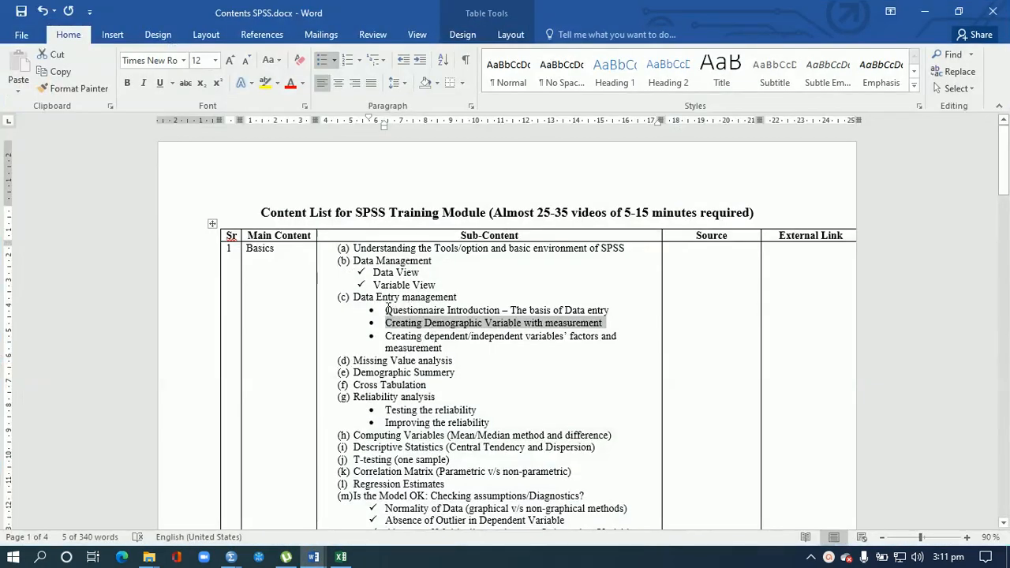
- Highlight the "Questionnaire Introduction" and "Creating Demographic Variable with measurement" topics in the SPSS content list
drag(385, 310, 477, 311)
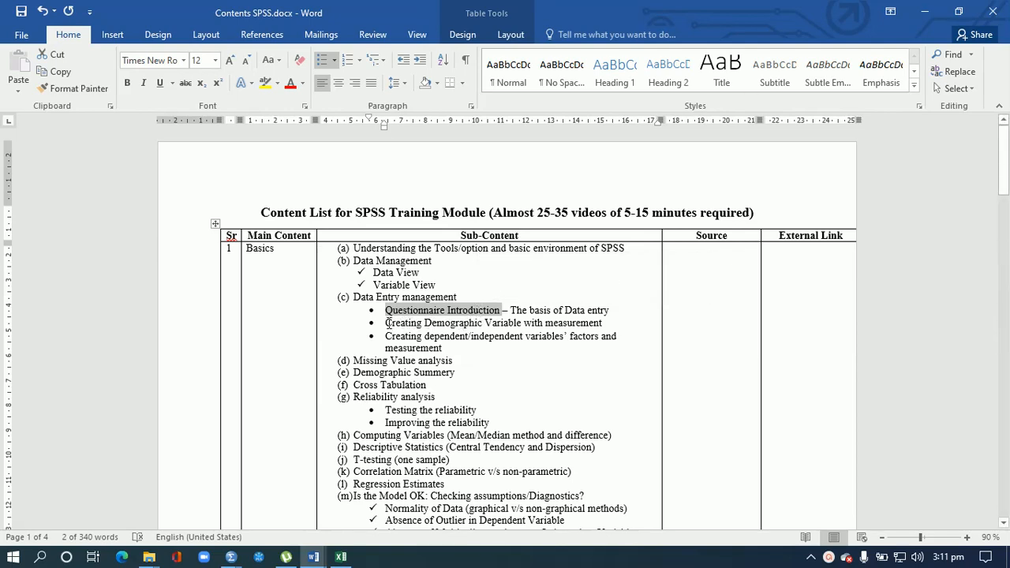
drag(386, 323, 570, 324)
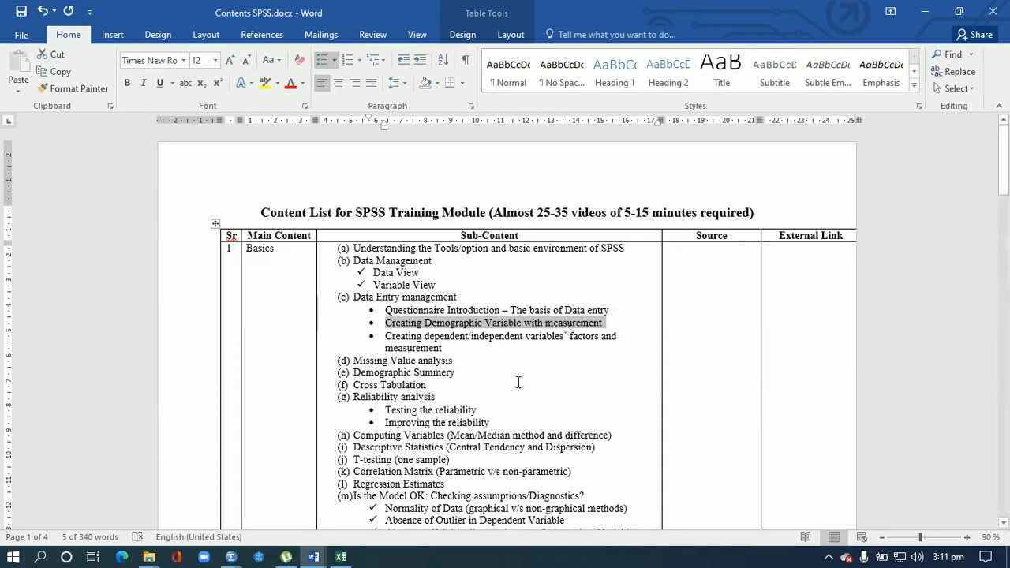
- Switch to the SPSS Data Editor and look at its empty Variable View and Data View
mouse_move(230, 556)
click(200, 512)
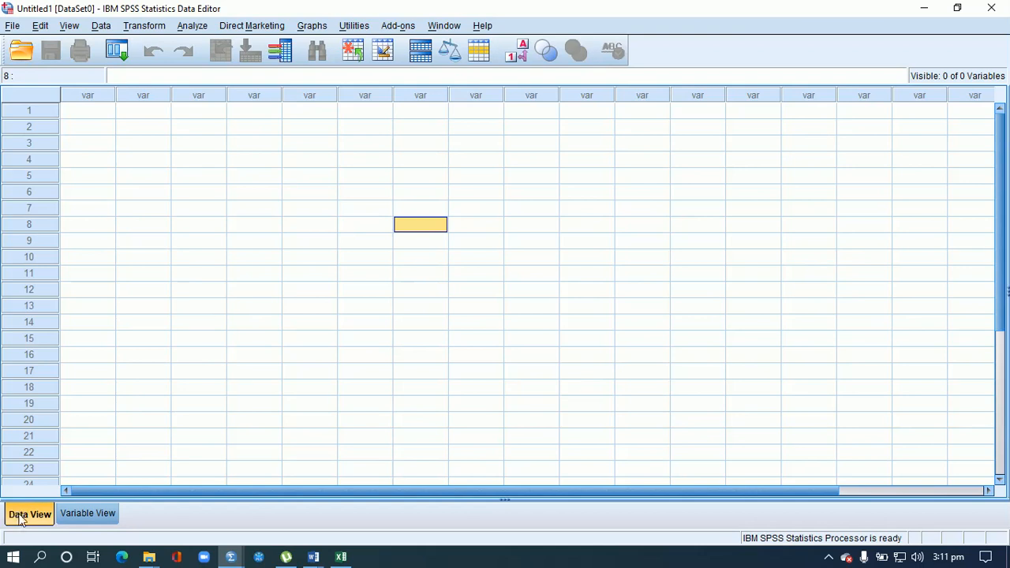
click(69, 514)
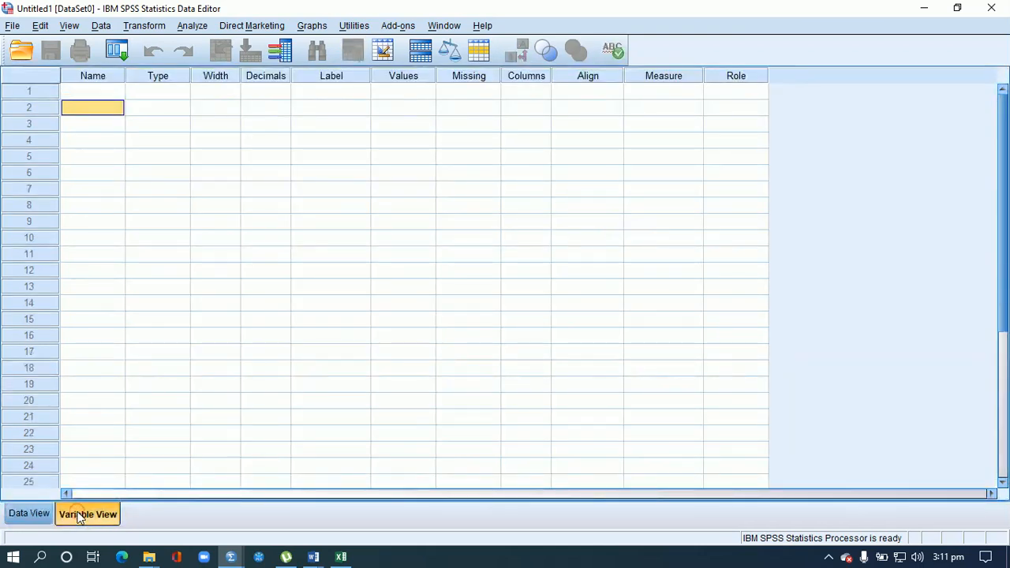
click(28, 513)
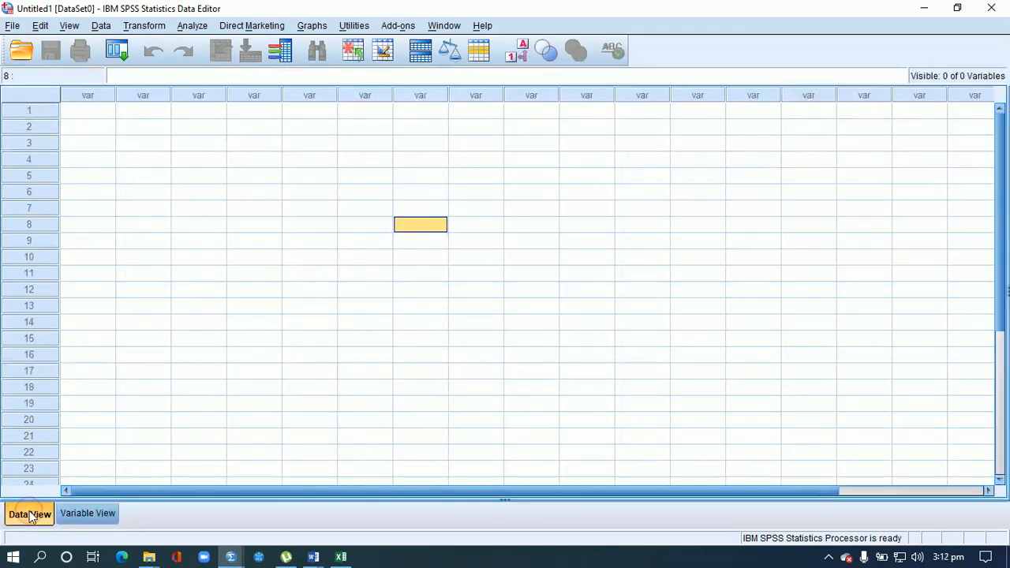
- Switch to the Revised and Amended Questionnaire in Word and highlight the Section 1 personal information items PI_1 to PI_8
mouse_move(313, 554)
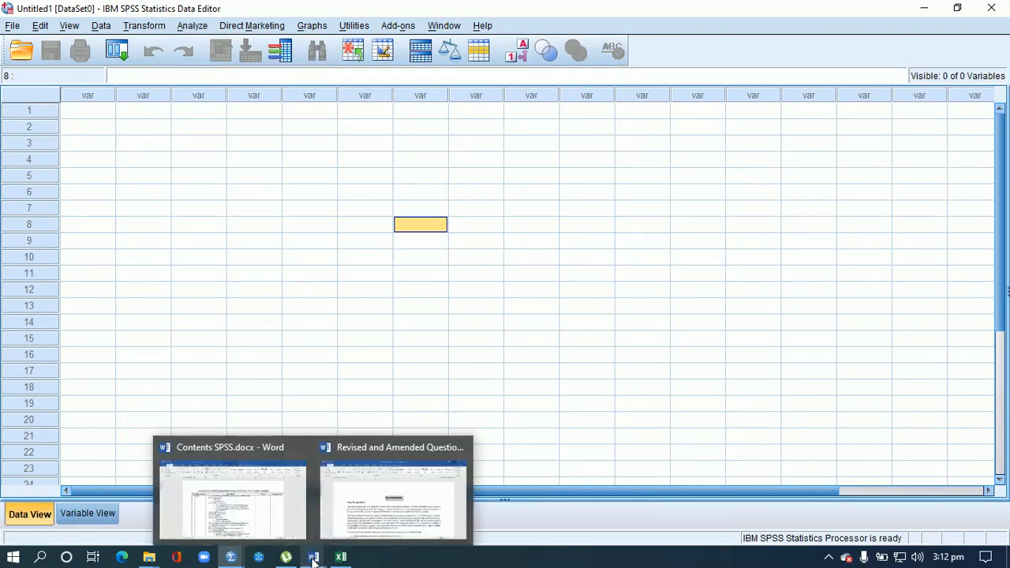
click(352, 509)
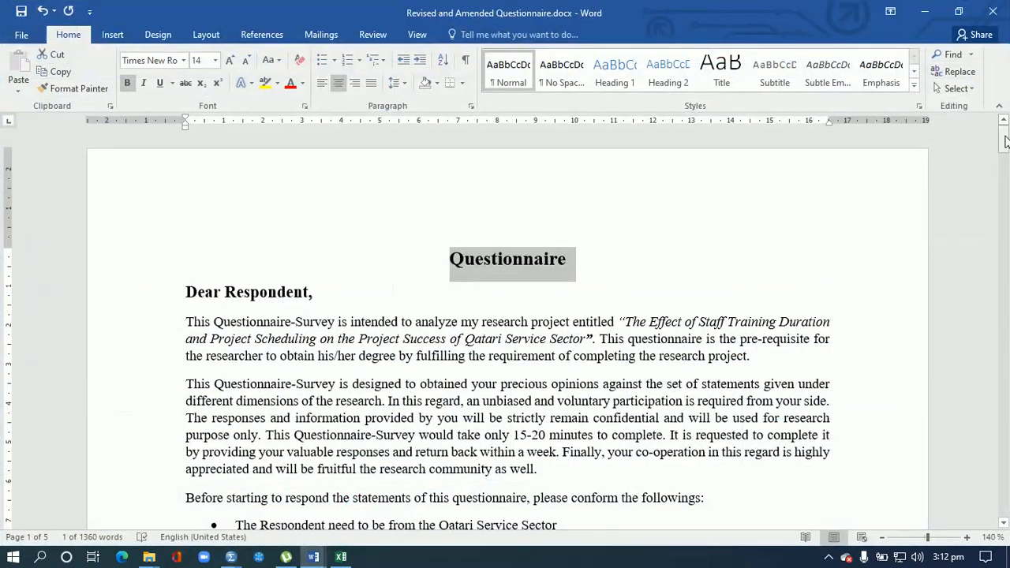
drag(1005, 150, 1004, 182)
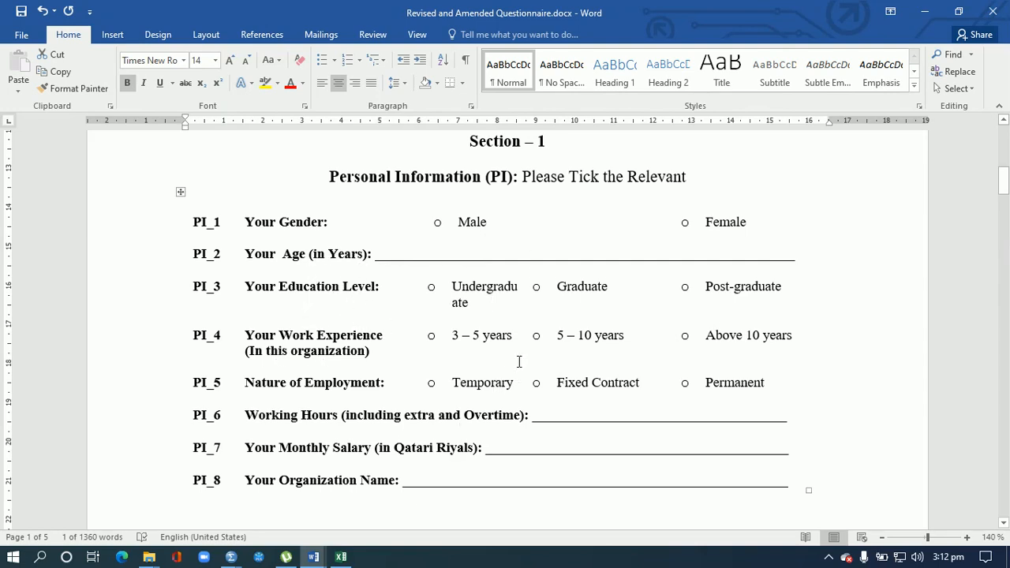
mouse_move(135, 228)
mouse_down()
mouse_move(162, 329)
mouse_move(169, 467)
mouse_up()
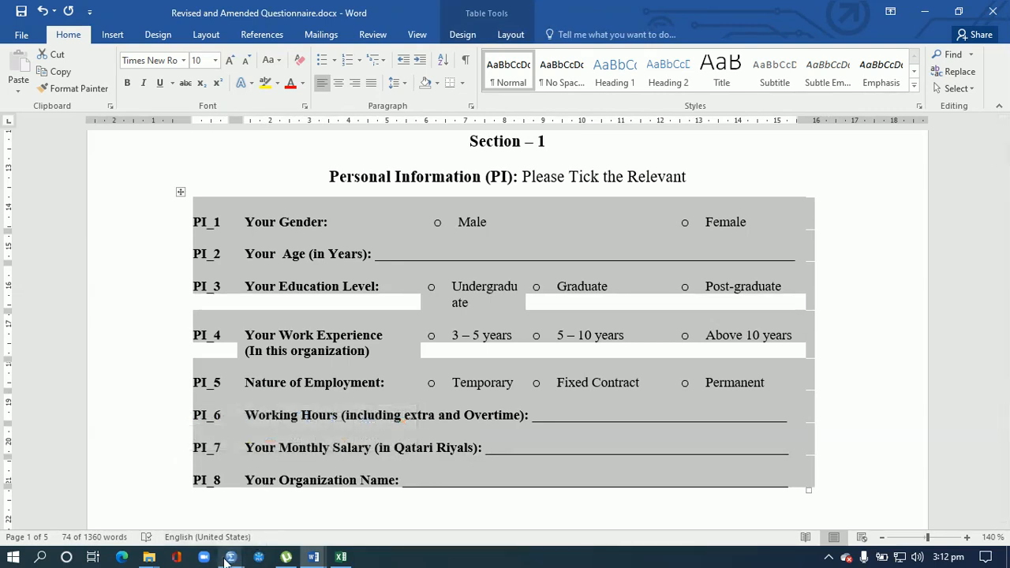
- Switch to the SPSS Data Editor and select the first variable's name cell in Variable View
mouse_move(226, 559)
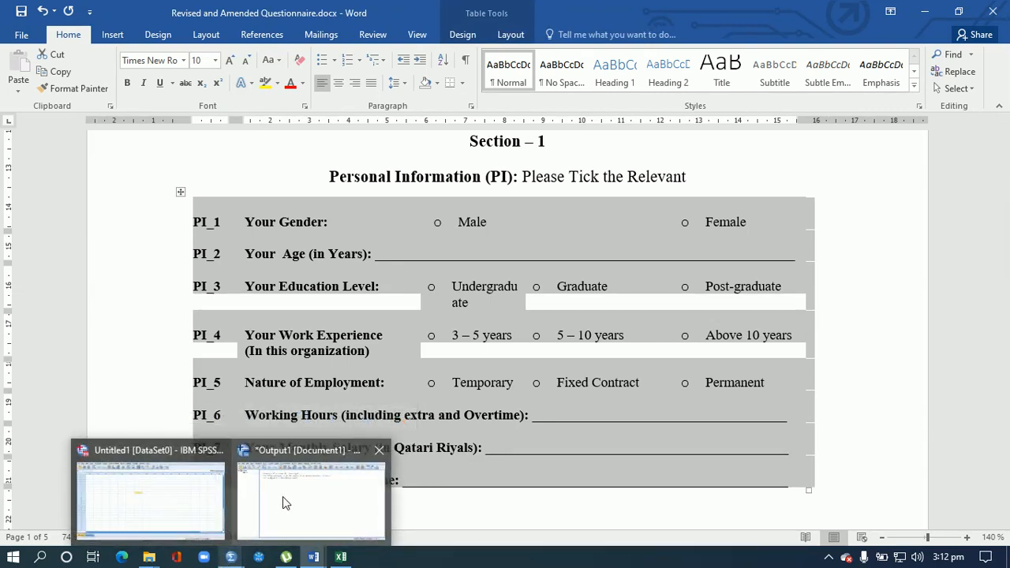
click(186, 504)
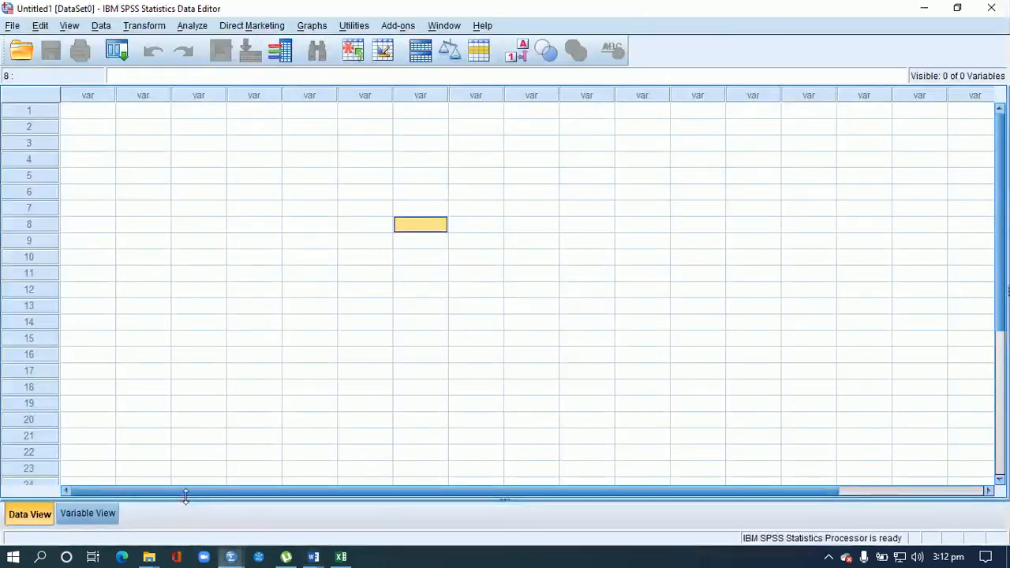
click(85, 513)
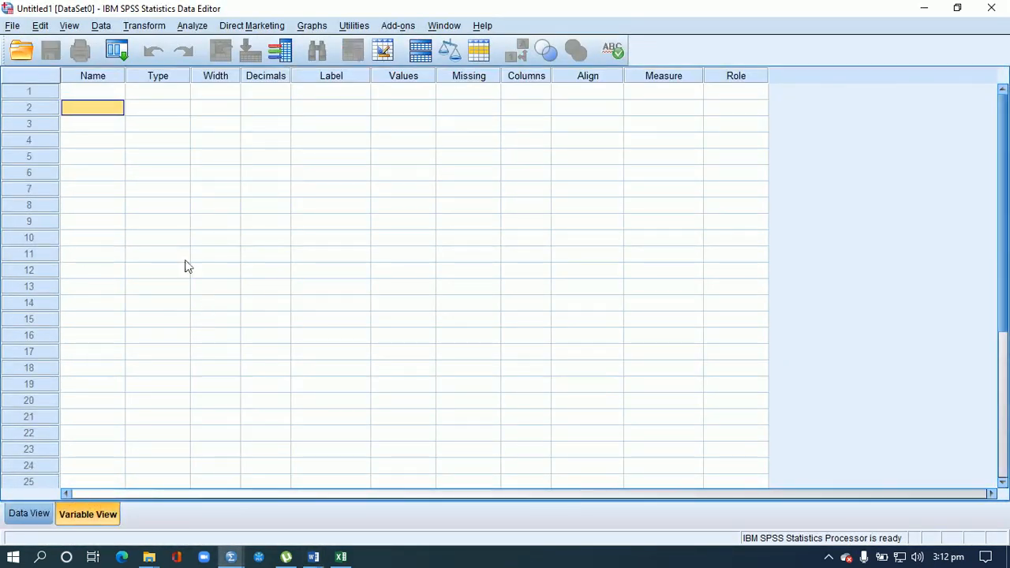
click(107, 93)
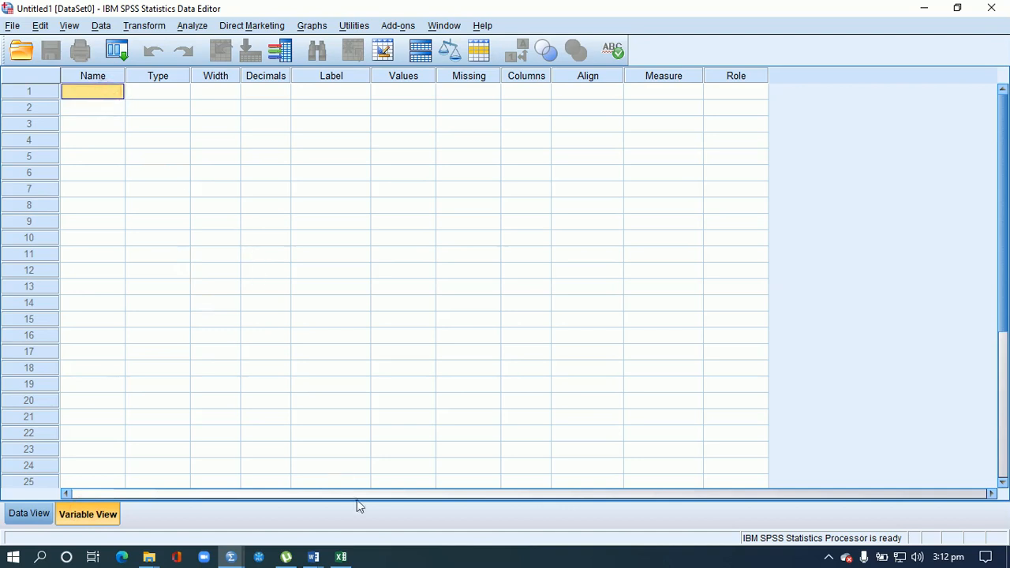
- Return to the Word questionnaire and highlight the "Your Gender" wording of item PI_1
mouse_move(313, 556)
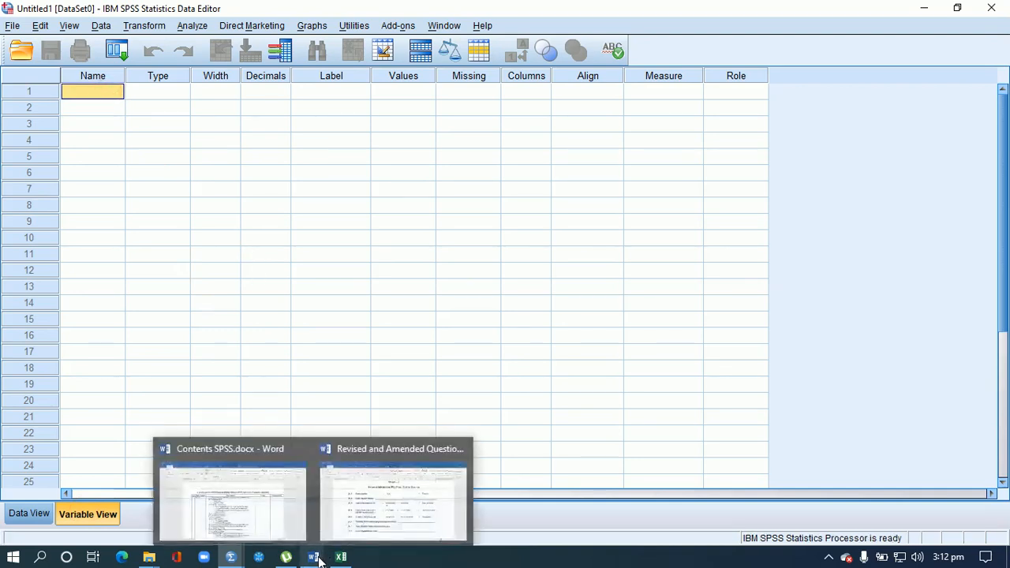
click(368, 498)
click(328, 222)
drag(323, 222, 246, 222)
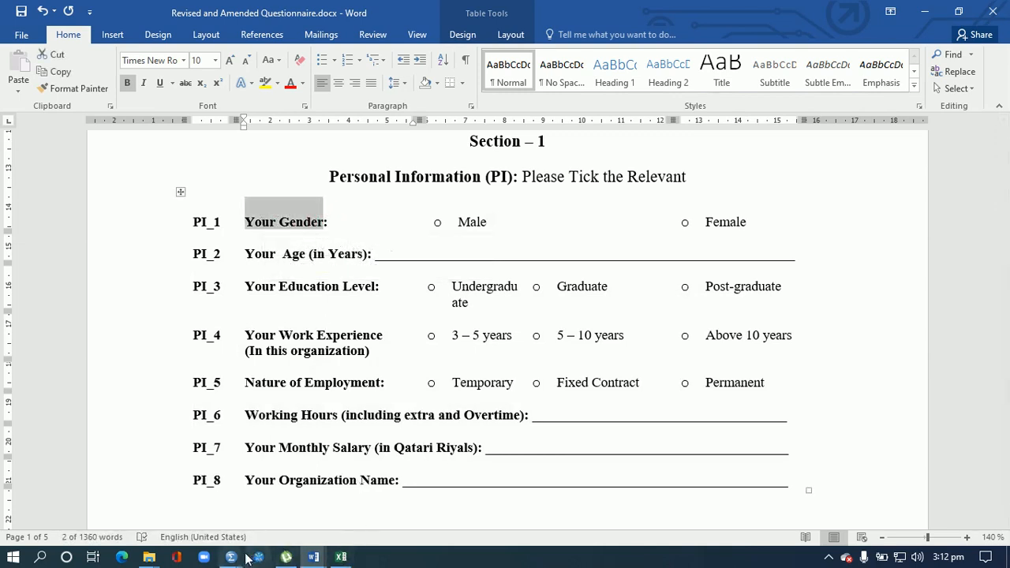
- Switch back to the SPSS Data Editor and name the first variable Gender
mouse_move(234, 559)
click(217, 512)
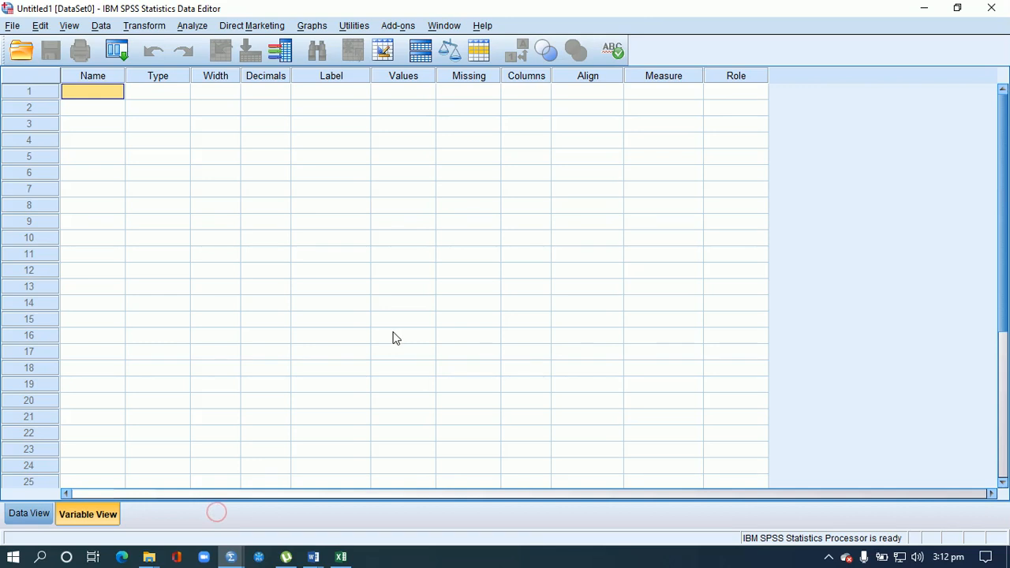
text(Gender)
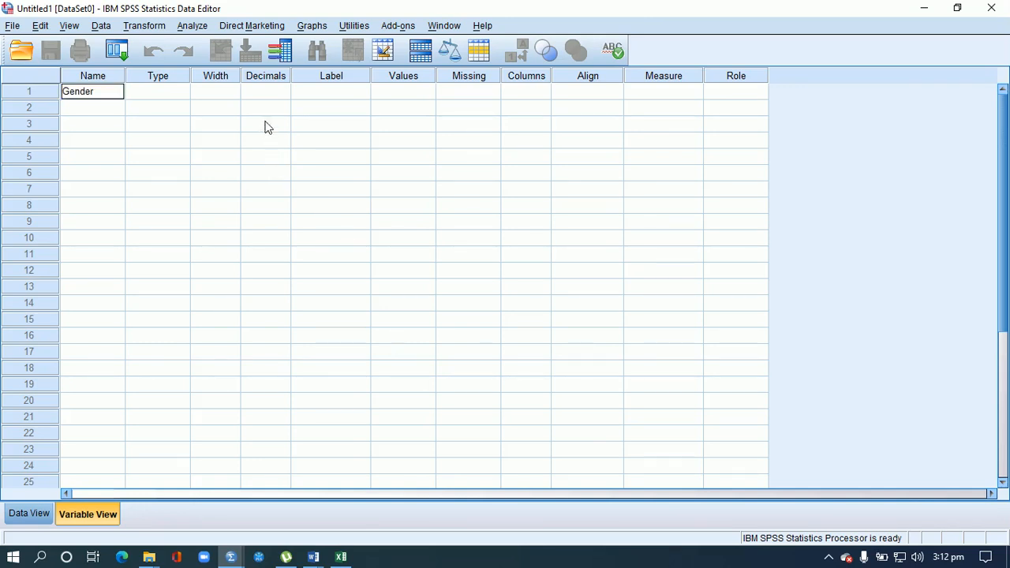
click(254, 97)
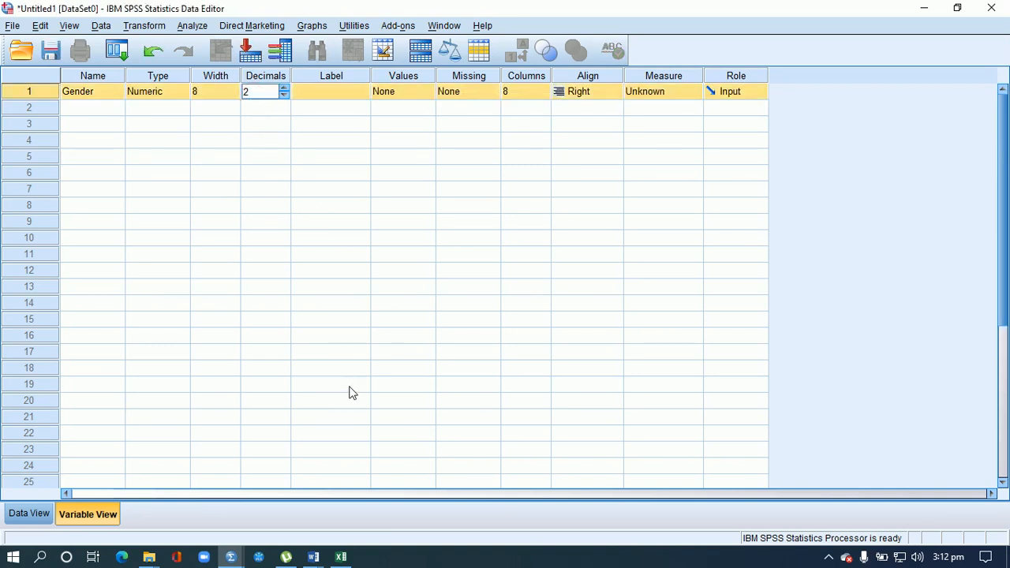
- Label the Gender variable "Gender of Respondant" and set its measure to Nominal
click(394, 93)
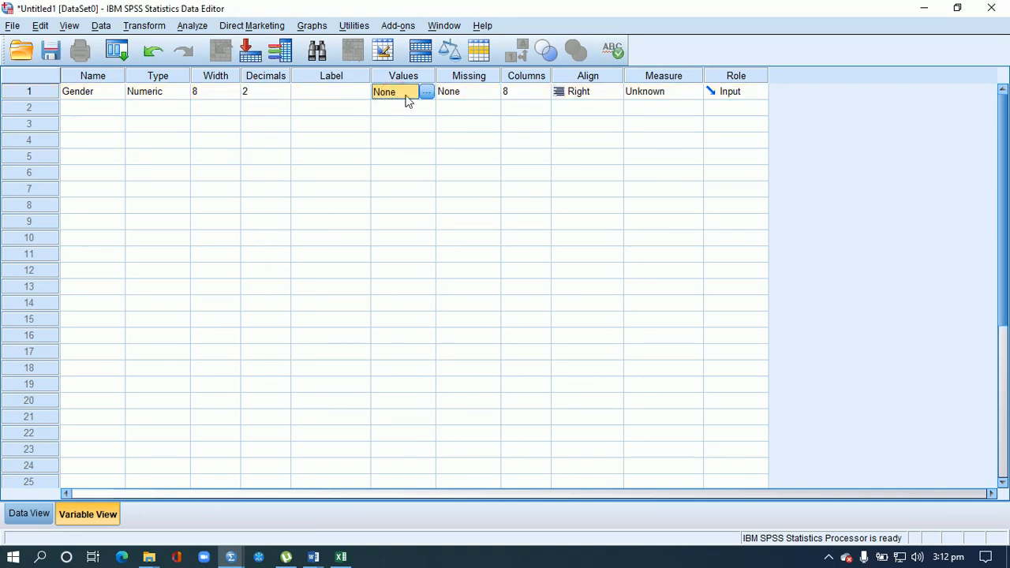
click(335, 97)
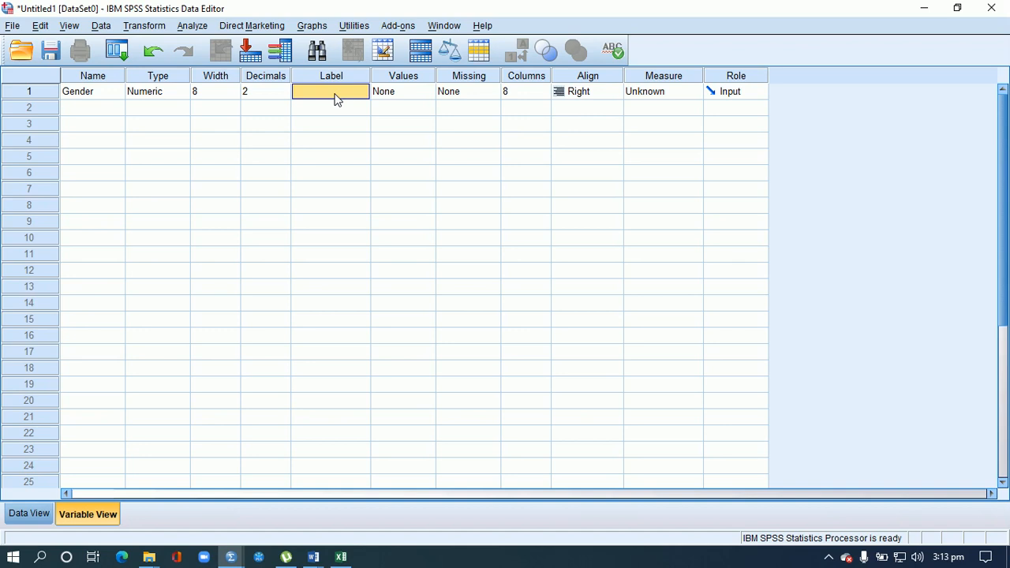
text(Gender)
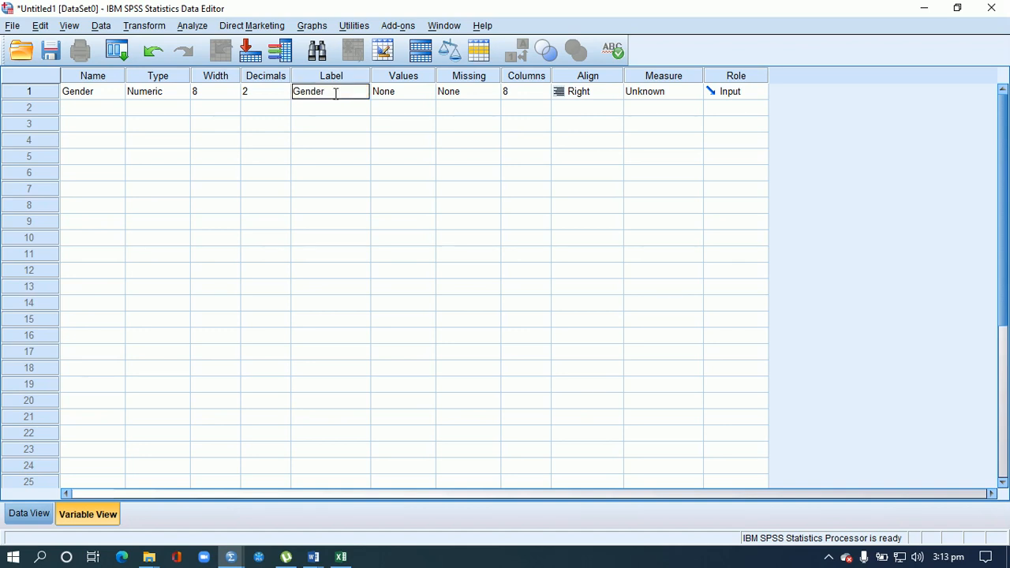
text( of Respondant)
click(693, 96)
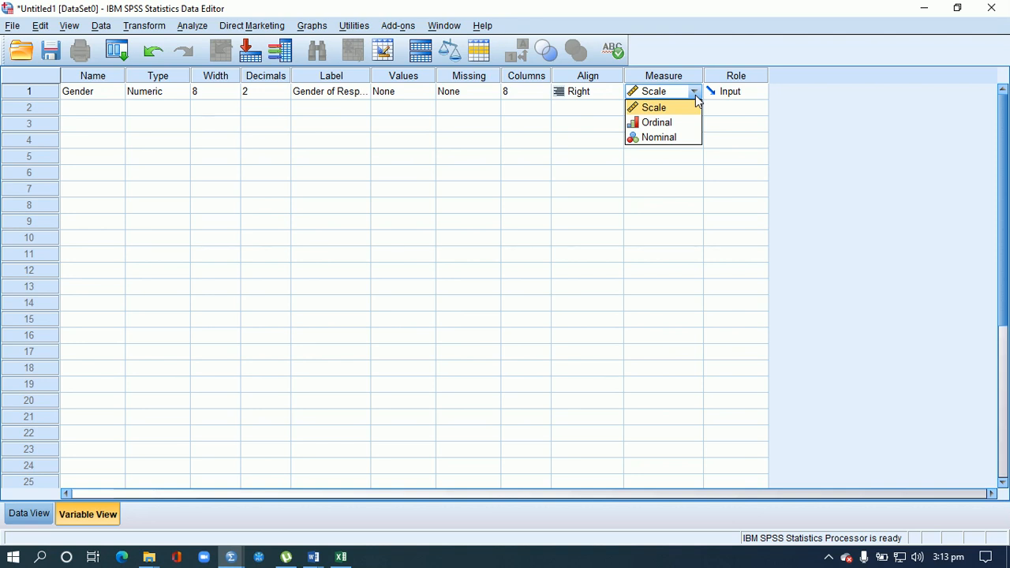
click(659, 137)
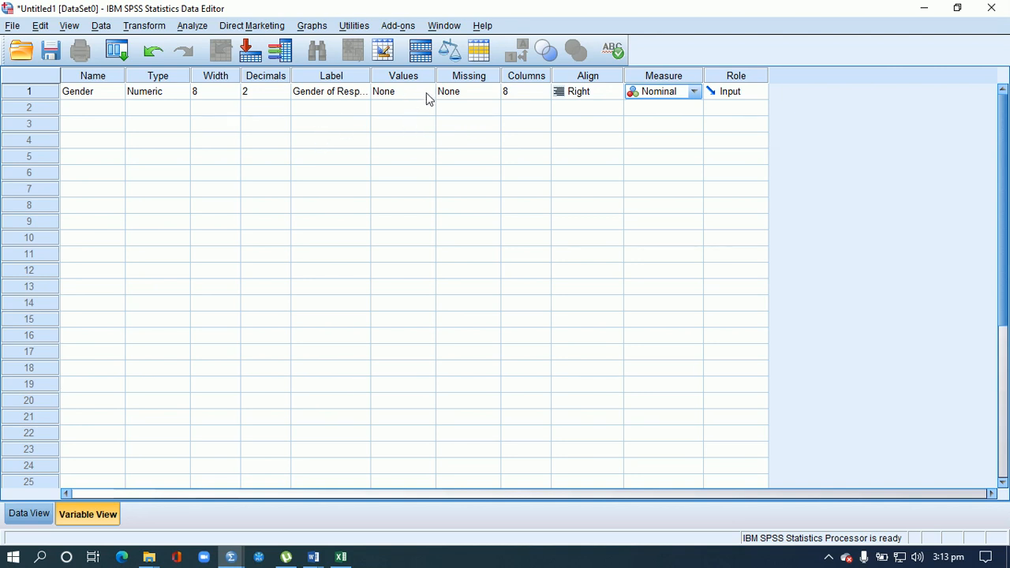
- Switch to the Word questionnaire and highlight the Male and Female answer options of the gender item
click(313, 556)
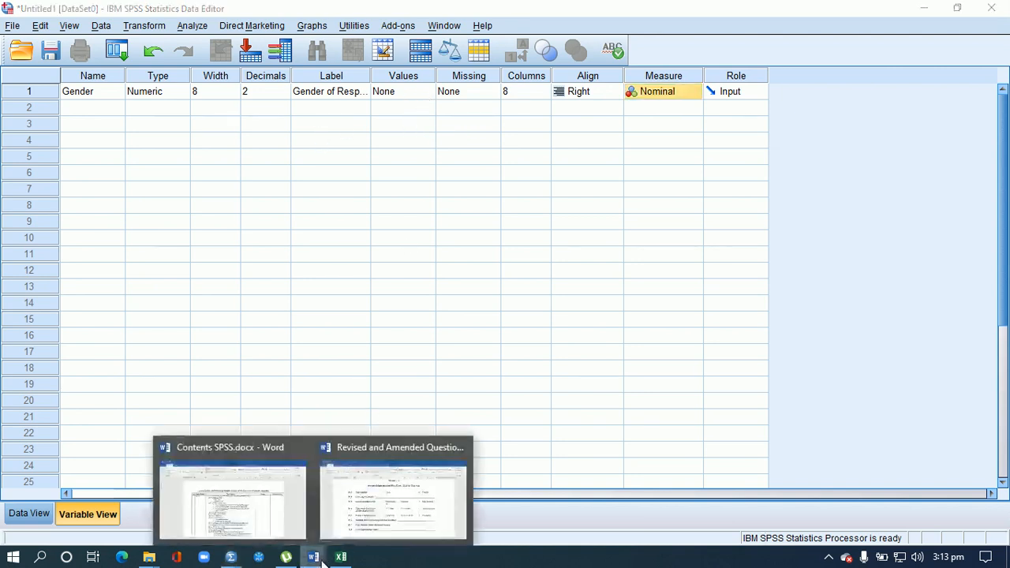
click(364, 513)
drag(458, 224, 710, 213)
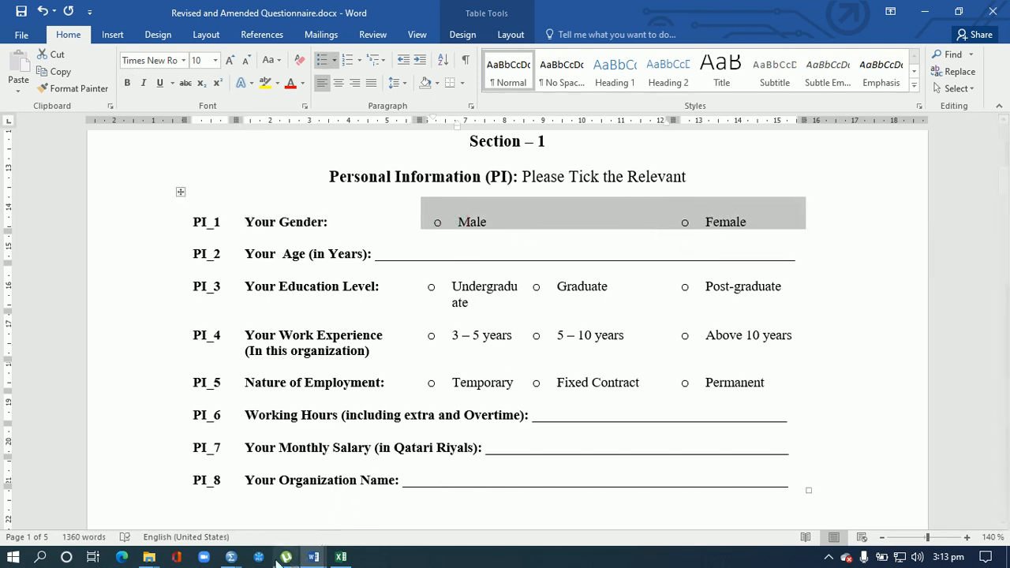
- Switch back to SPSS and add the value label 1 = Male for the Gender variable
mouse_move(231, 557)
click(170, 515)
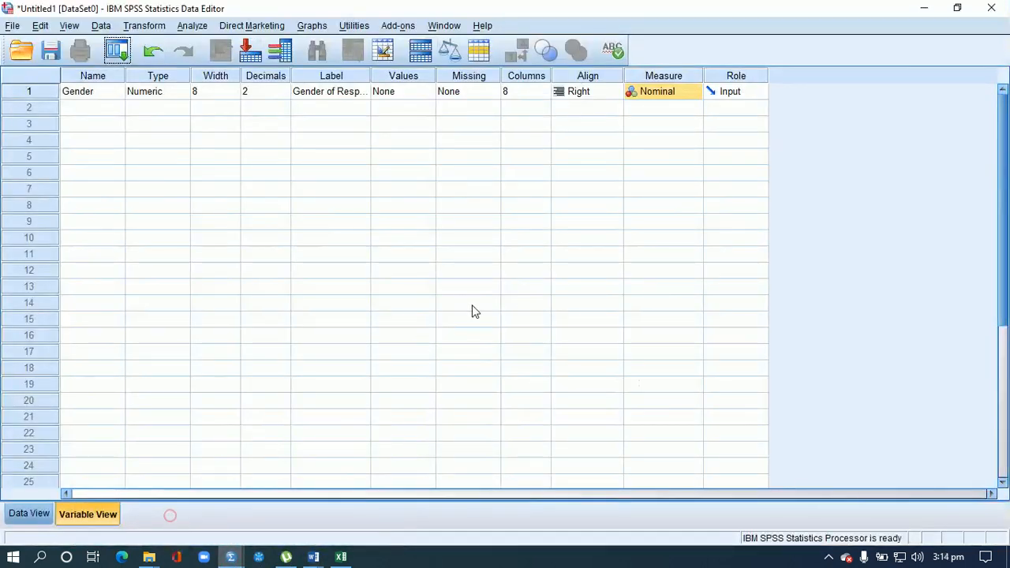
click(420, 91)
click(427, 92)
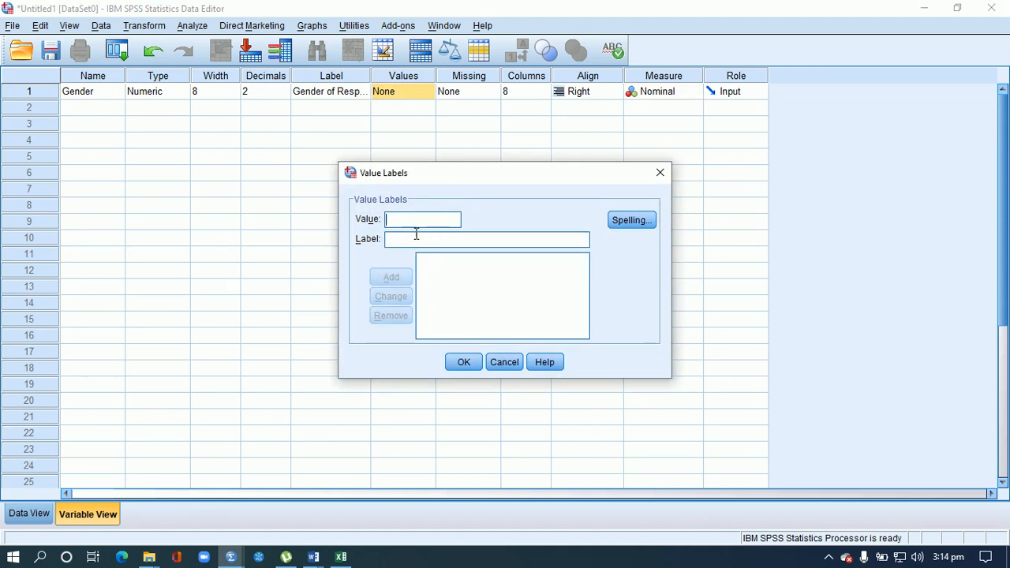
text(1)
click(418, 239)
text(Male)
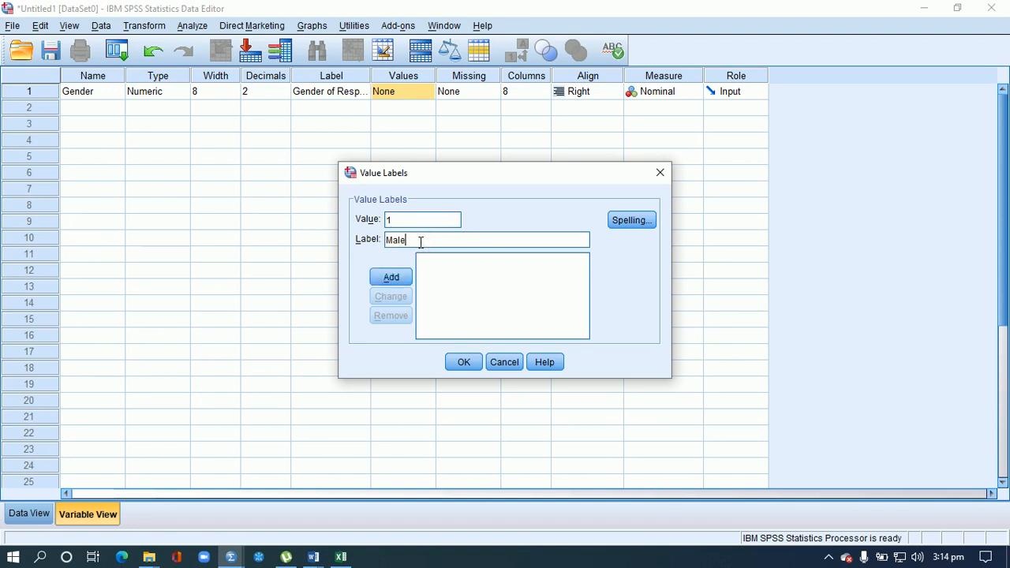
click(396, 280)
- Add the value label 0 = Female for the Gender variable and apply the value labels
text(0)
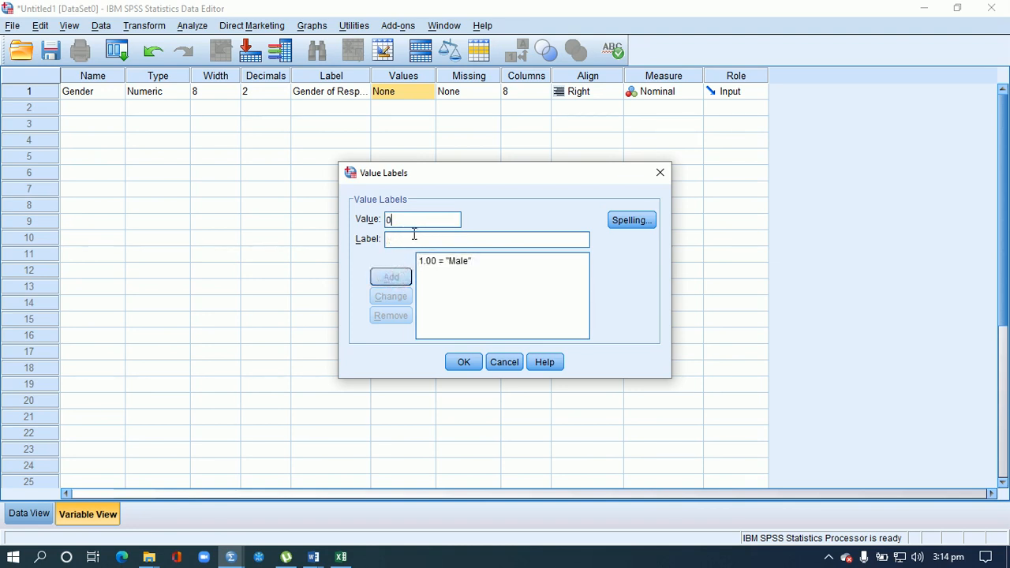
click(414, 238)
text(Fe)
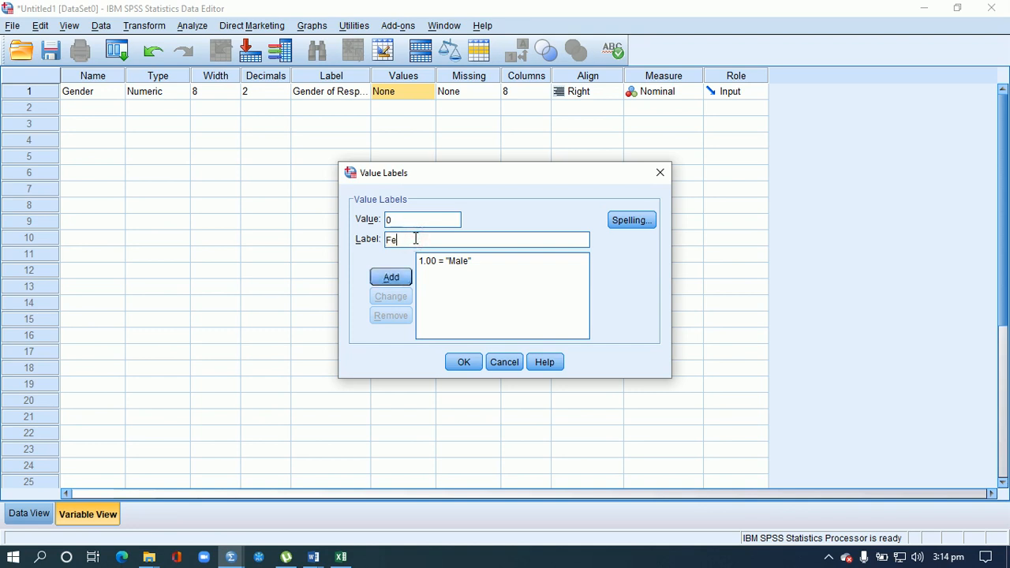
text(males)
click(391, 277)
click(462, 364)
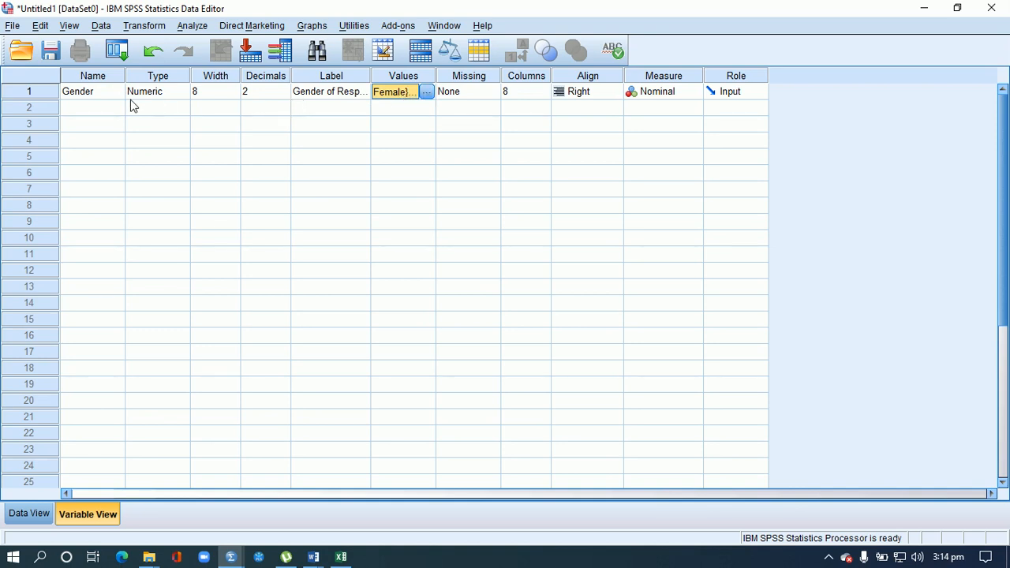
- Review the Gender variable's name, label, value labels and measure options
click(91, 95)
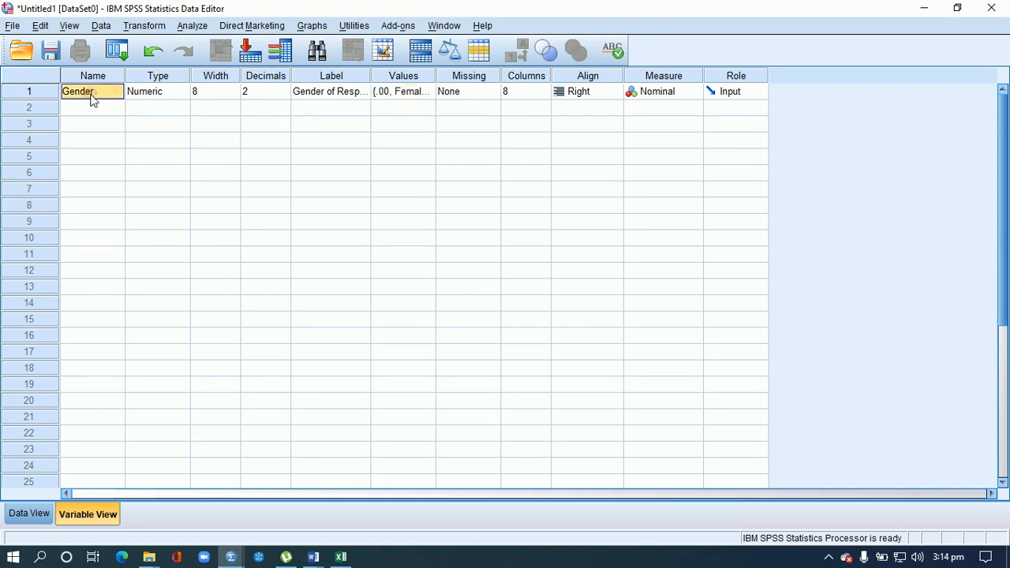
click(328, 95)
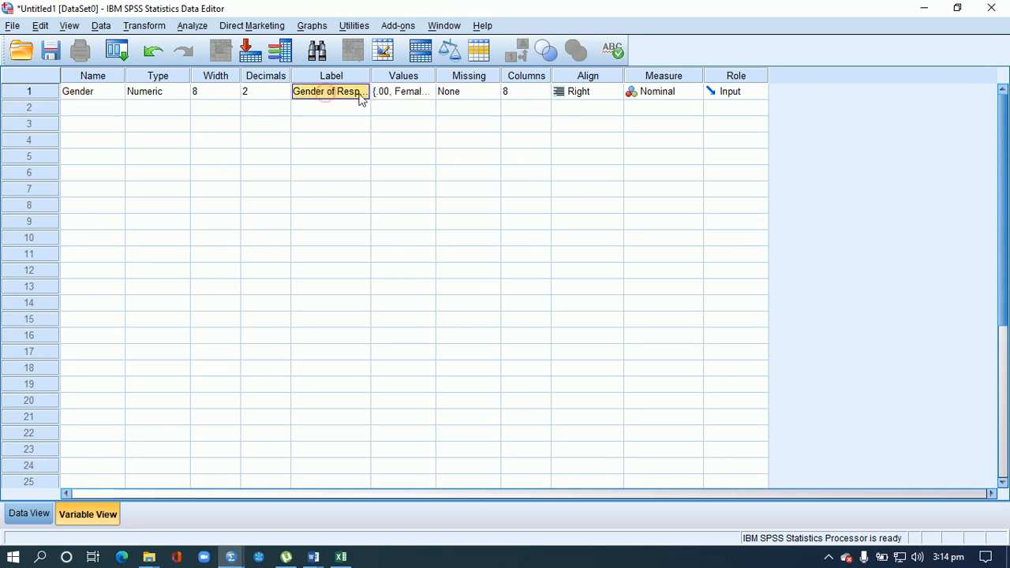
click(401, 93)
click(652, 97)
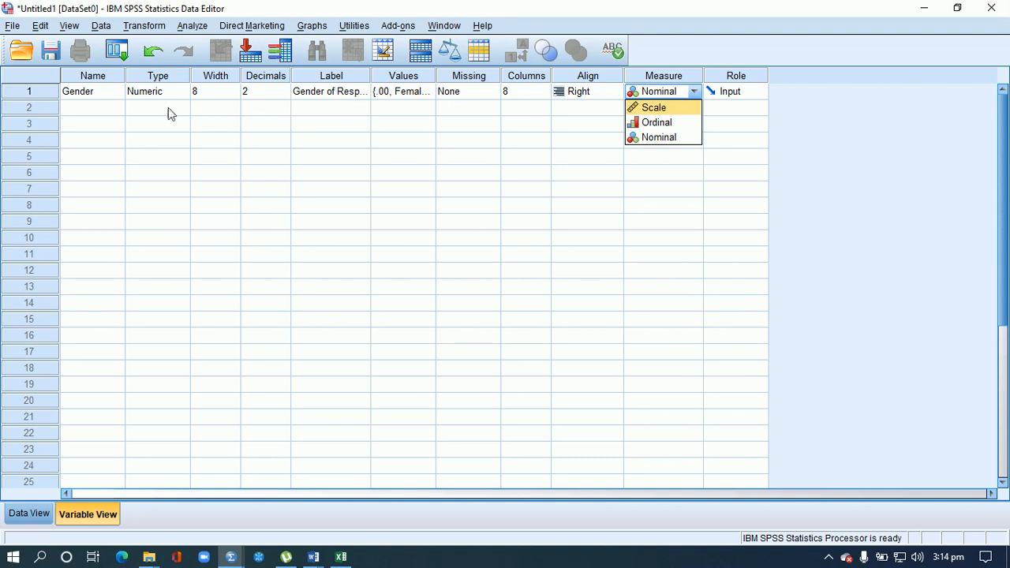
- Switch to the Word questionnaire and highlight the age item of the personal information section
click(100, 115)
mouse_move(313, 557)
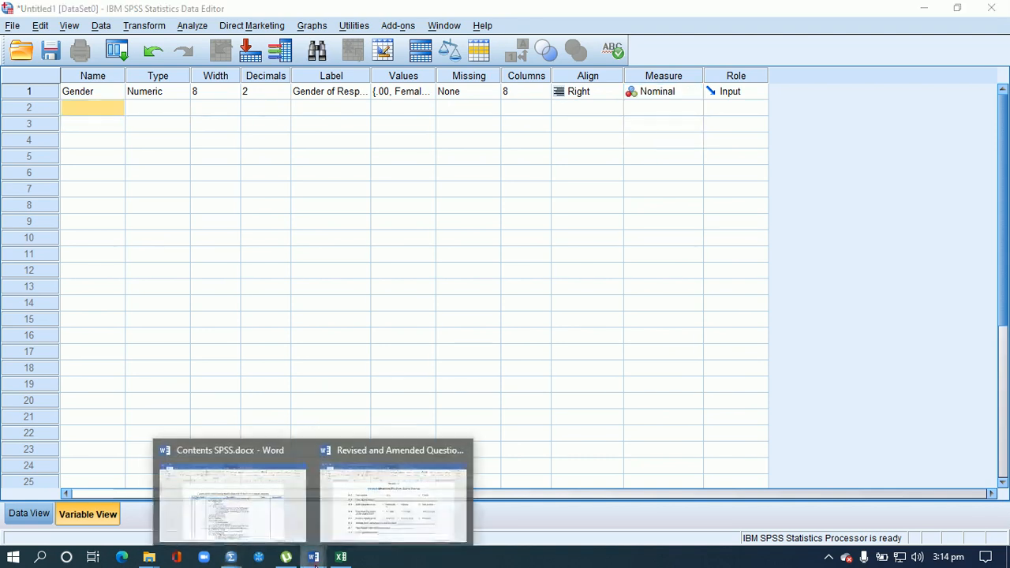
click(366, 525)
drag(245, 253, 307, 254)
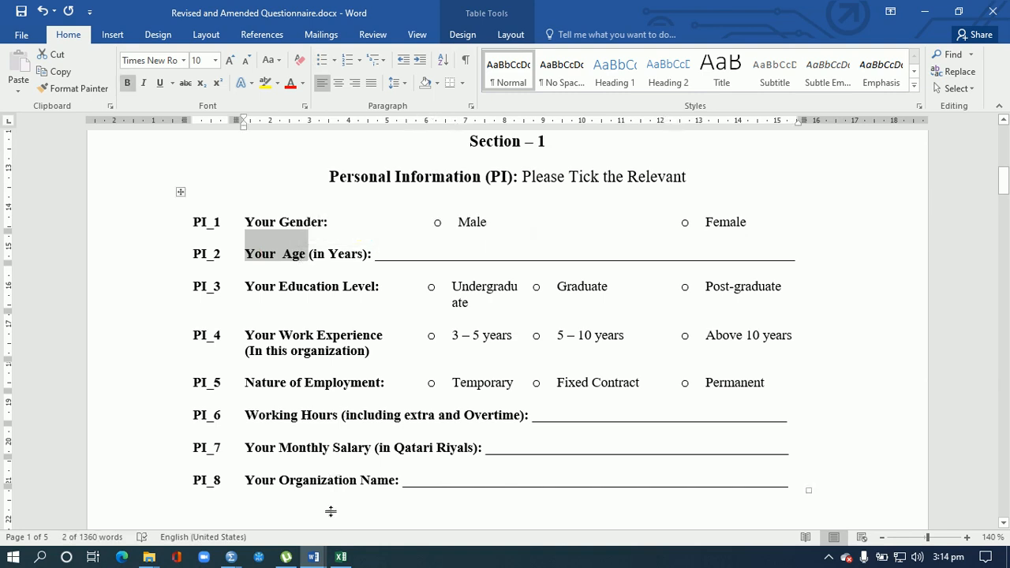
- Switch back to SPSS and define the second variable as Age with the label "Age of Respondant"
mouse_move(237, 558)
click(185, 517)
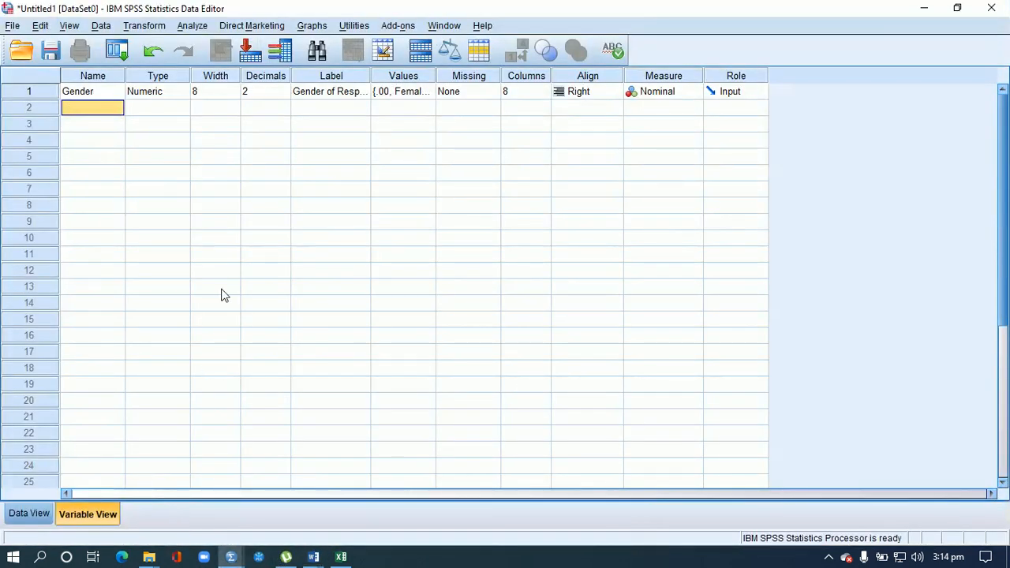
text(Age)
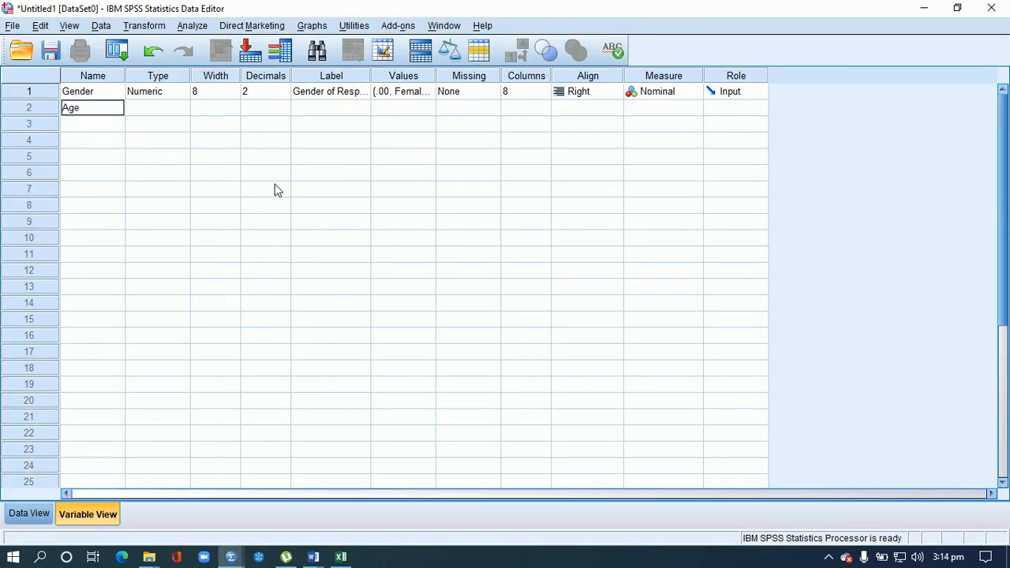
click(348, 111)
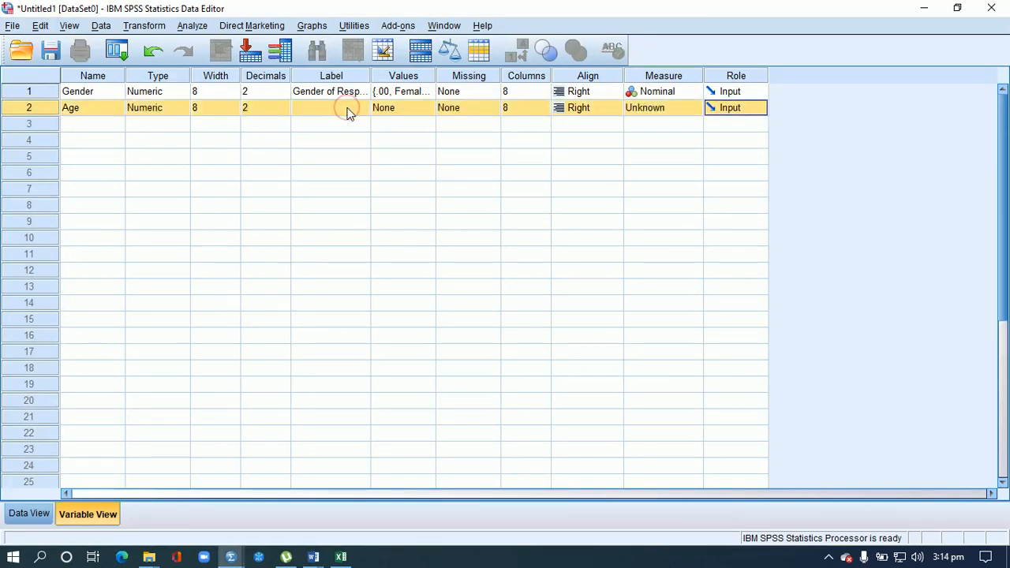
click(348, 111)
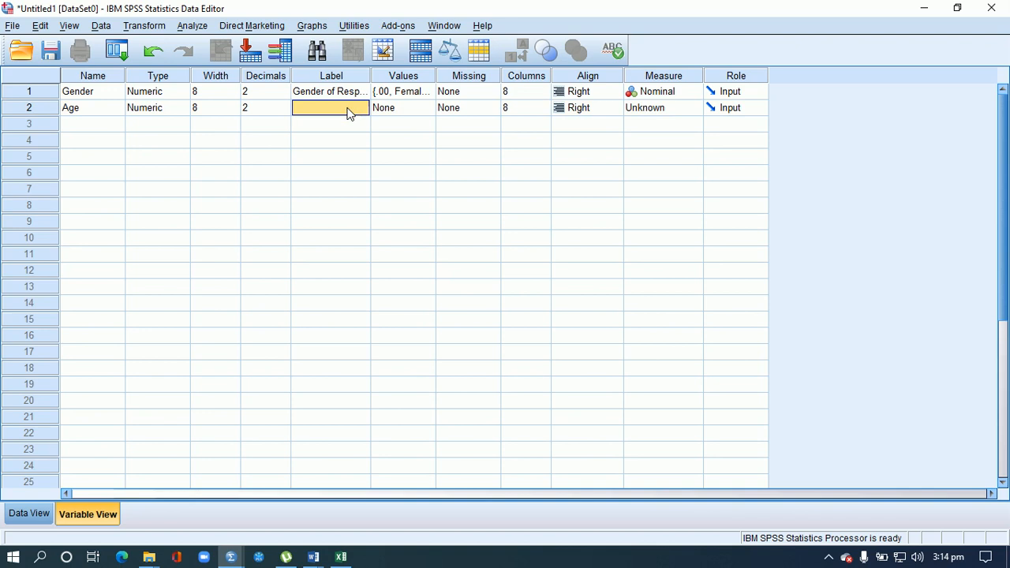
text(Ag)
text(e of Respondant)
- Add the value label 1 = 20-25 Years for the Age variable
click(428, 113)
click(426, 111)
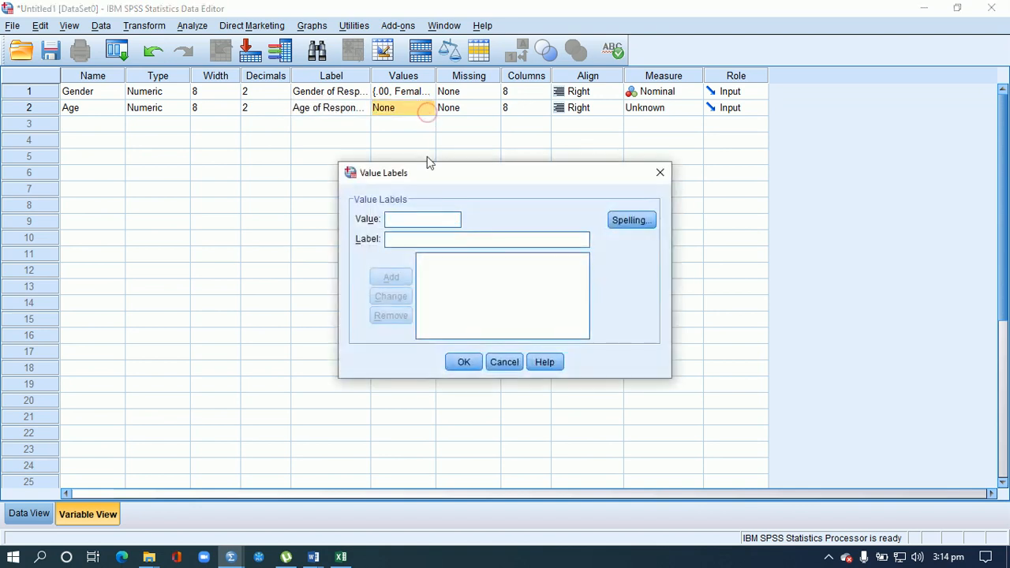
click(415, 241)
text(2)
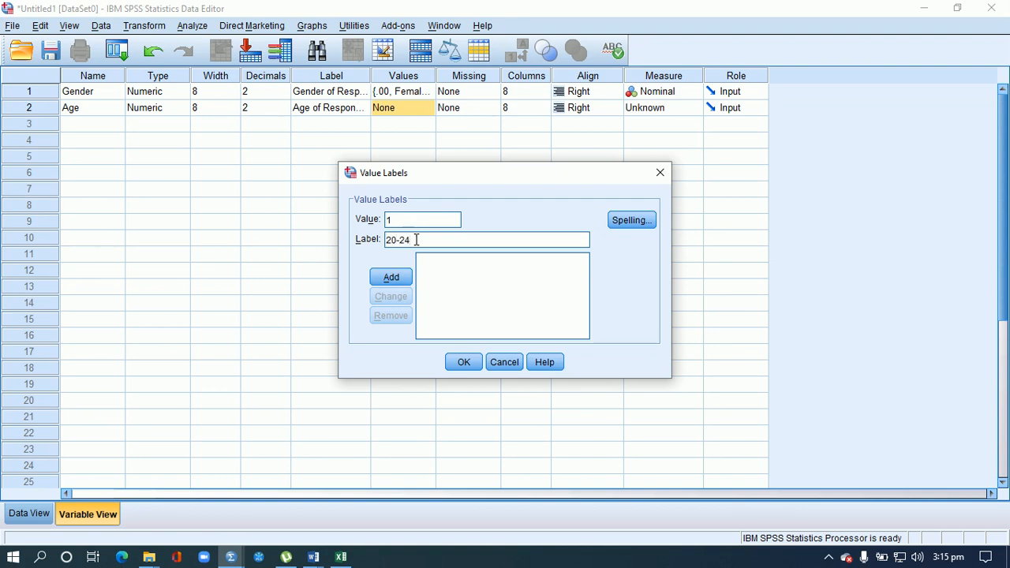
text(0-25 Years)
click(399, 277)
- Add the value label 2 = 26-30 Years for the Age variable
text(2.00 = ")
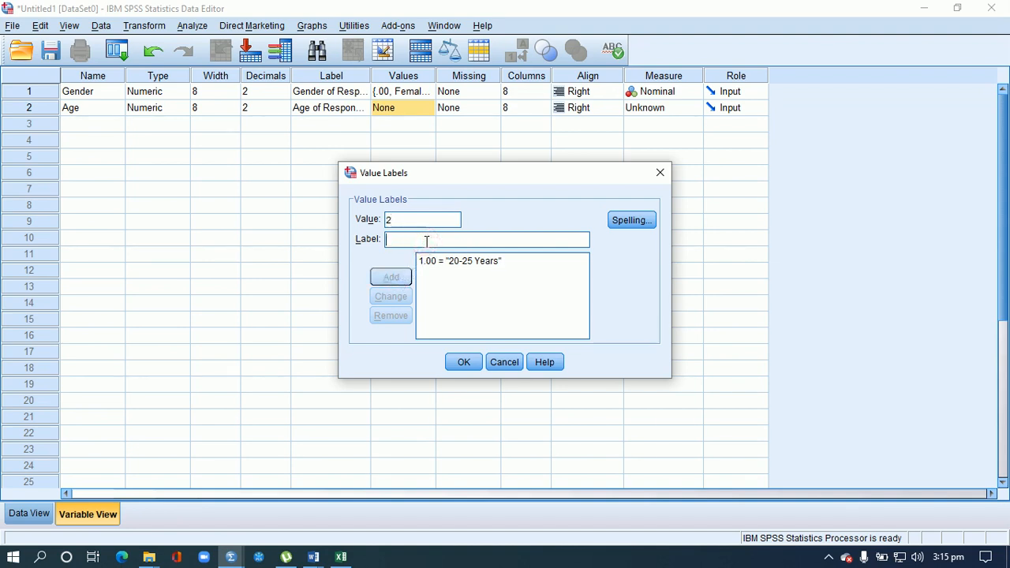
text(26)
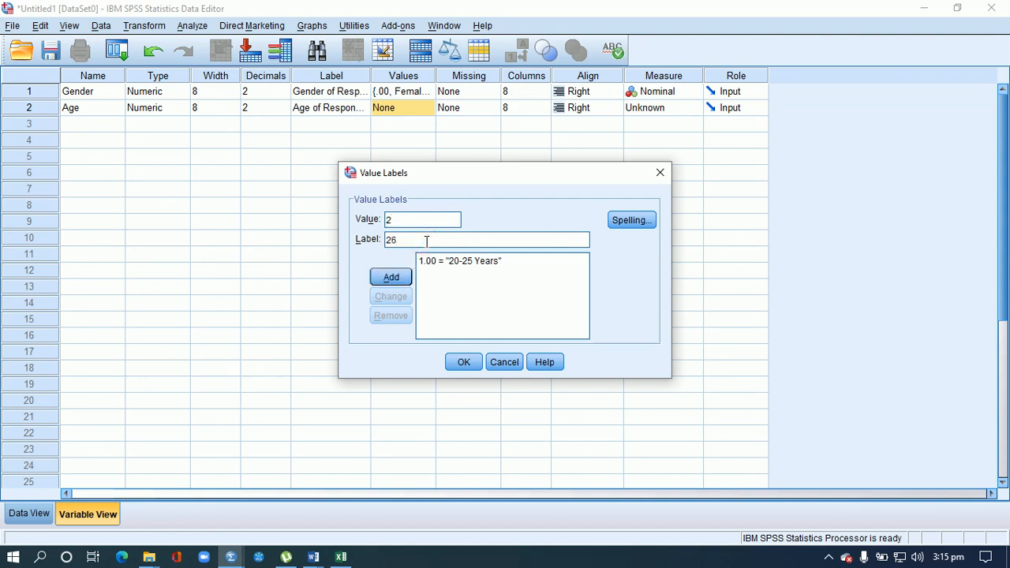
text(-30 Years)
click(391, 277)
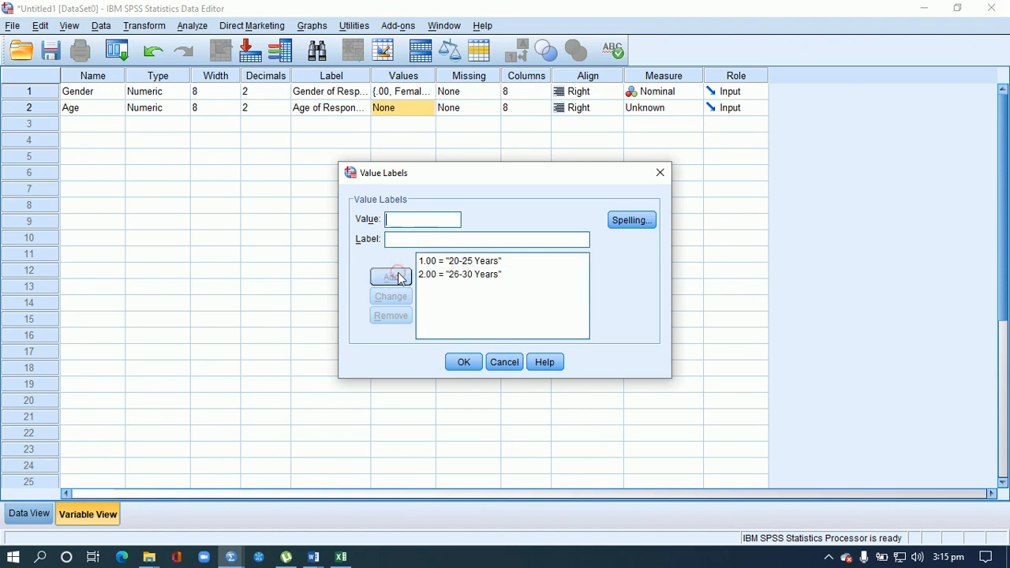
- Add the value labels 3 = 31-40 Years and 4 = 41-50 Years for the Age variable
text(3)
text(31-40)
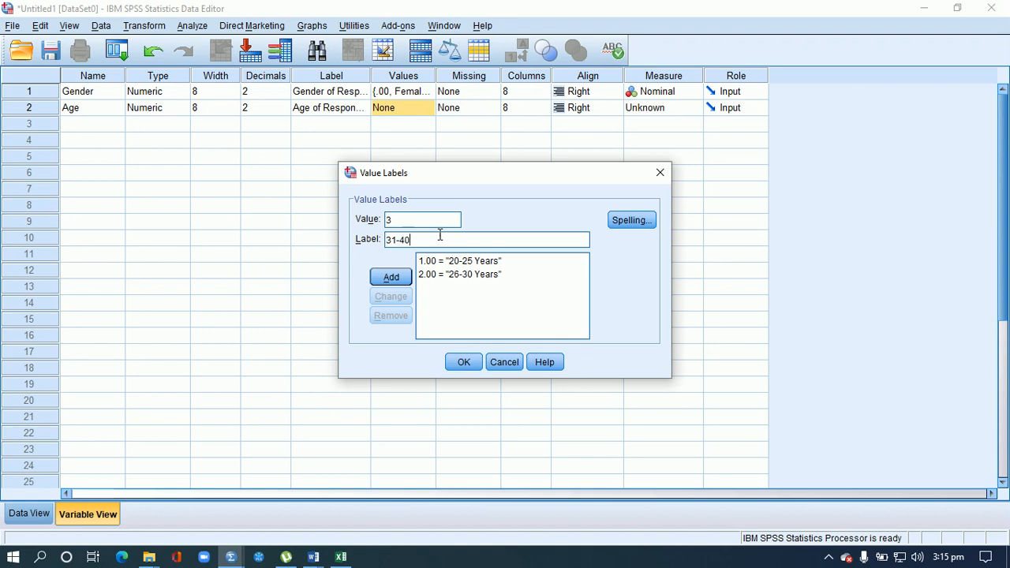
text( Years)
click(394, 276)
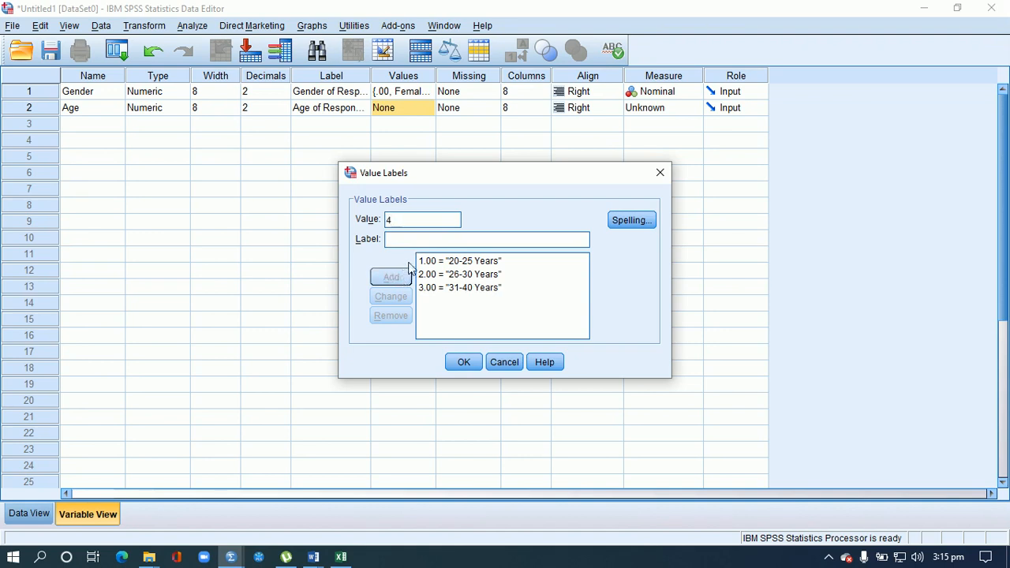
text(41-50 Years)
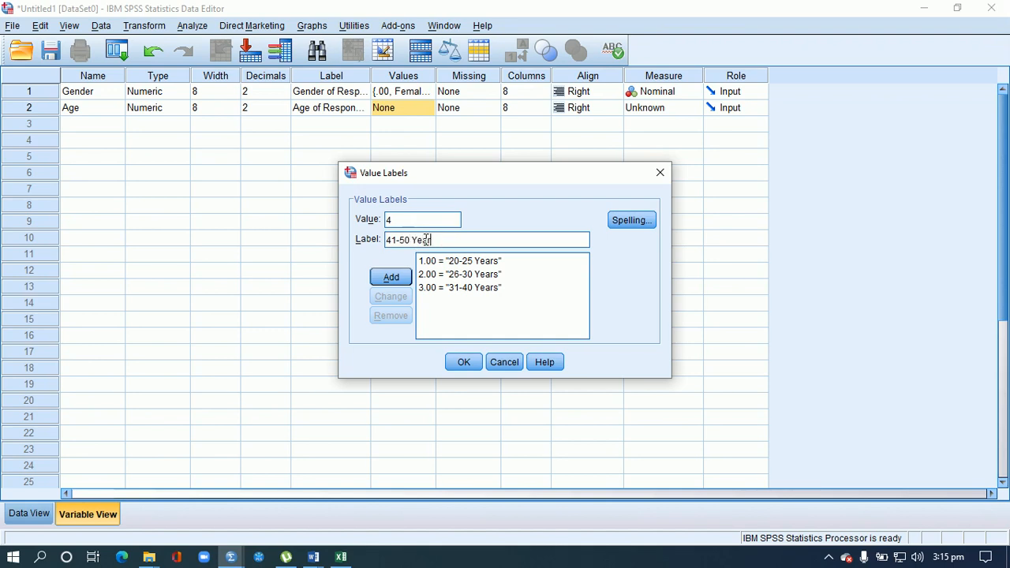
click(399, 276)
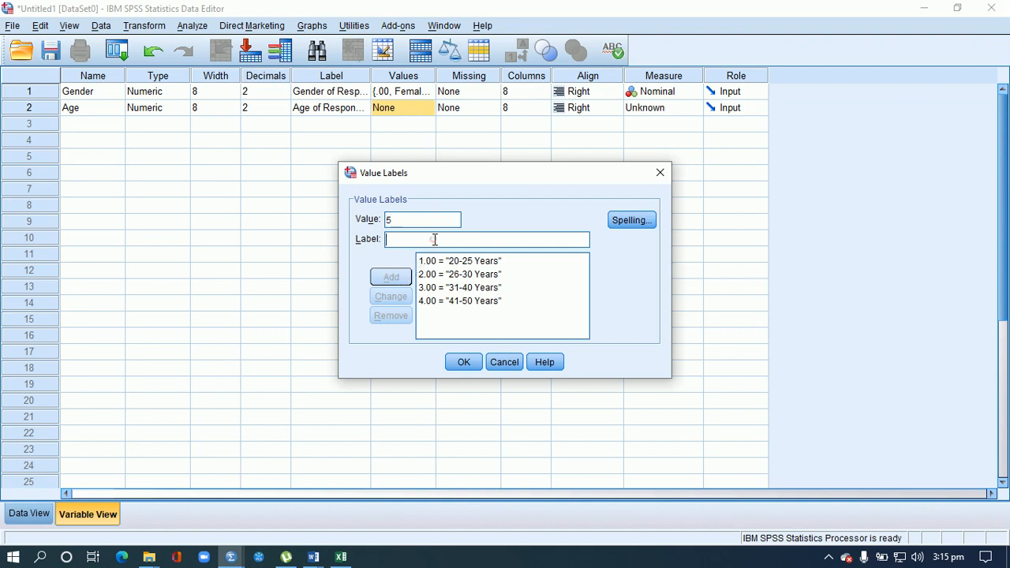
text(Mo)
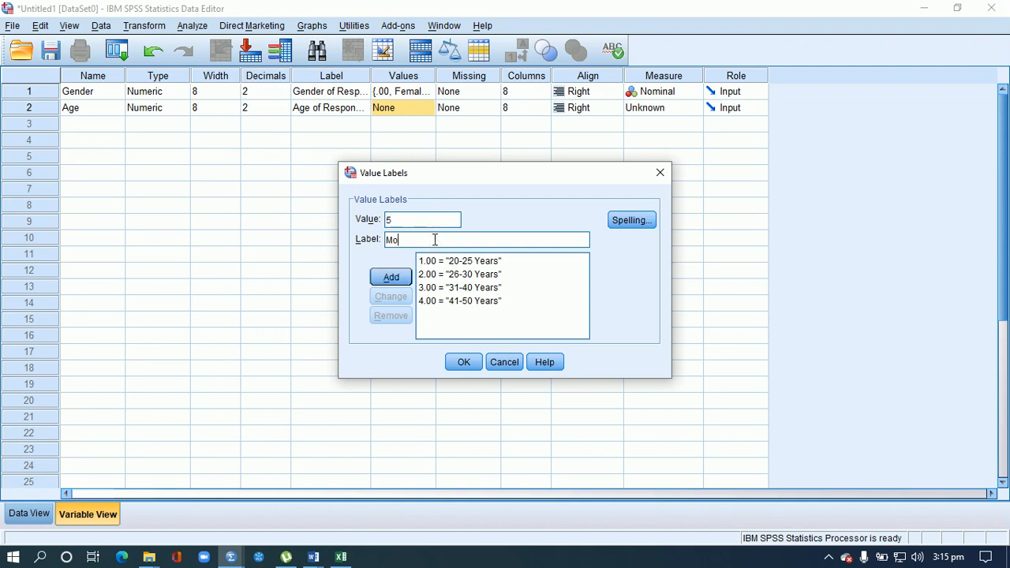
text(re than 50)
key(BackSpace)
key(BackSpace)
key(BackSpace)
key(BackSpace)
key(BackSpace)
key(BackSpace)
key(BackSpace)
key(BackSpace)
key(BackSpace)
key(BackSpace)
key(BackSpace)
- Add the value label 5 = "> 50 Years" for the Age variable and apply the value labels
text(> 50 Years)
click(381, 281)
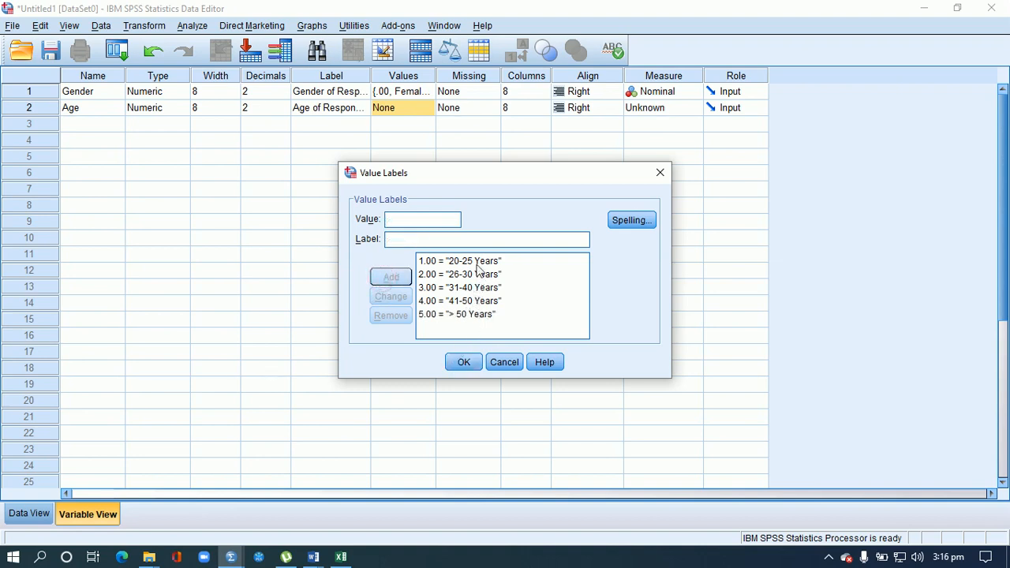
click(464, 362)
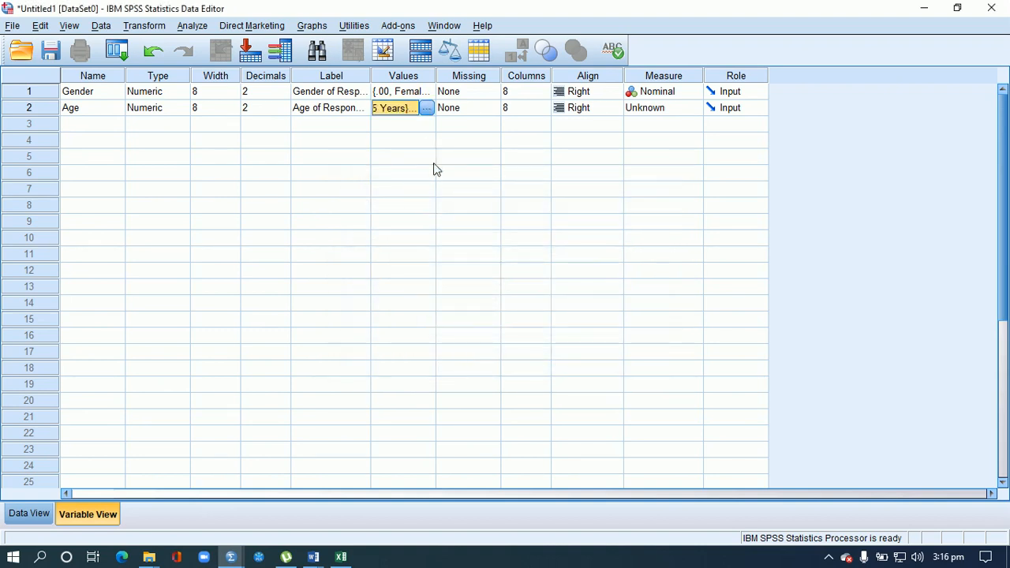
- Reopen the Age variable's value labels and go through the age group entries one by one
click(426, 108)
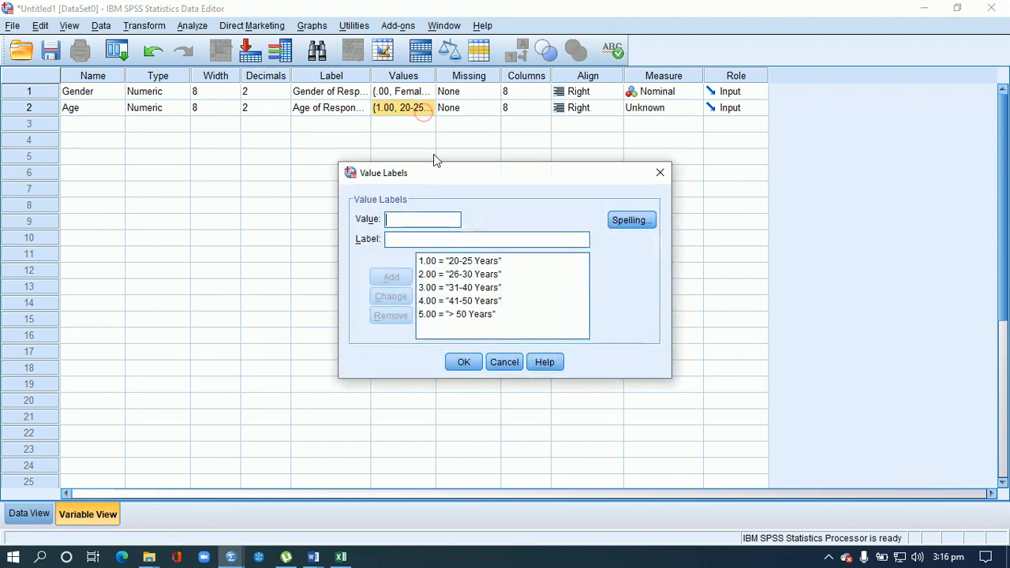
click(463, 276)
click(464, 262)
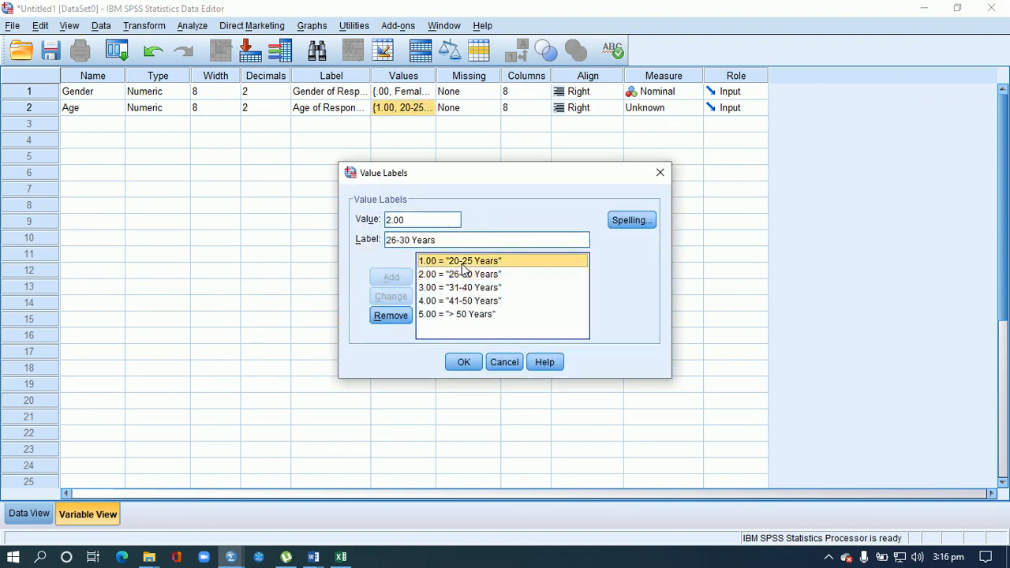
click(462, 274)
click(462, 287)
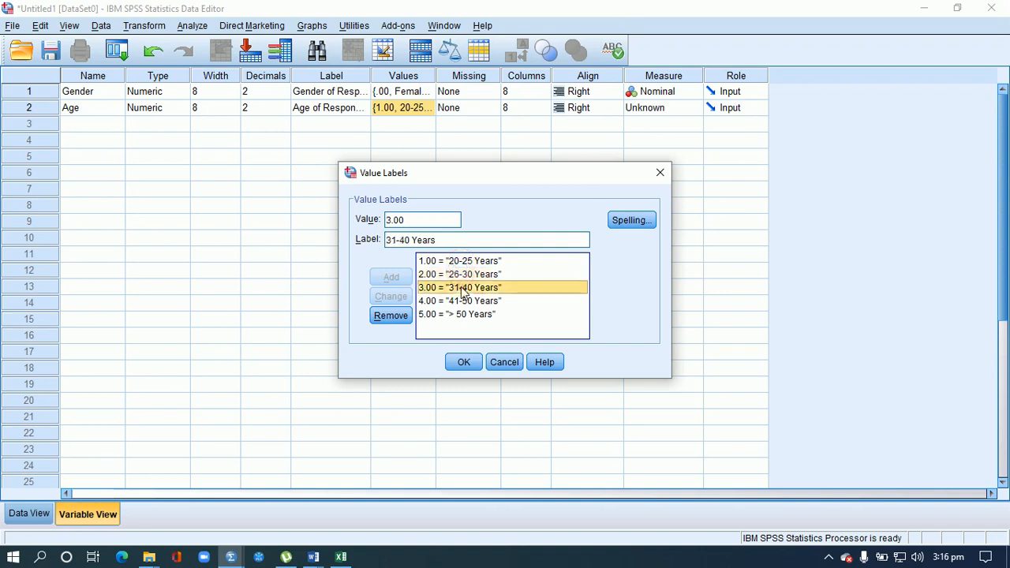
click(465, 300)
click(468, 314)
click(470, 302)
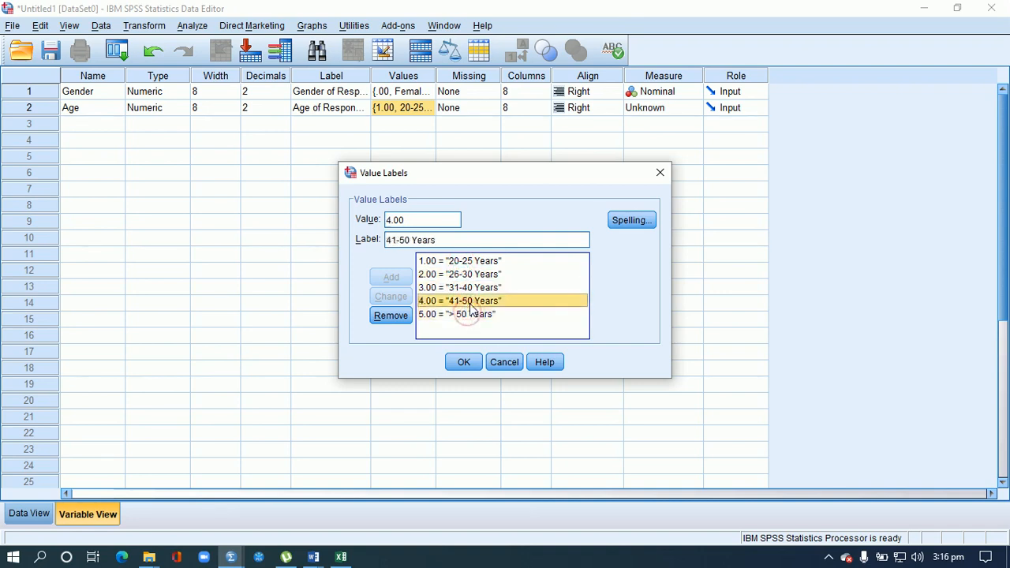
click(659, 173)
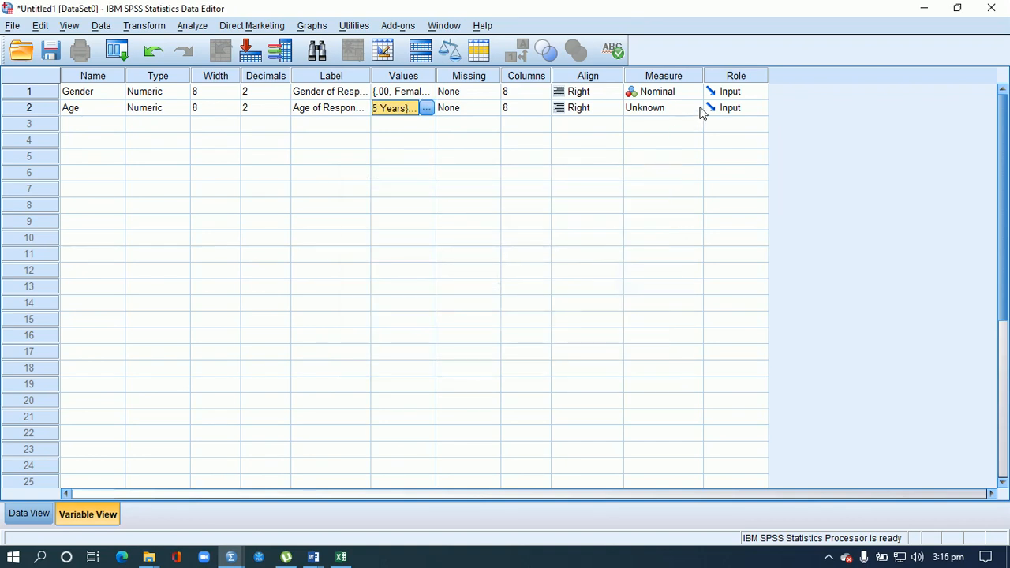
- Set the Age variable's measurement level to Ordinal
click(699, 109)
click(684, 139)
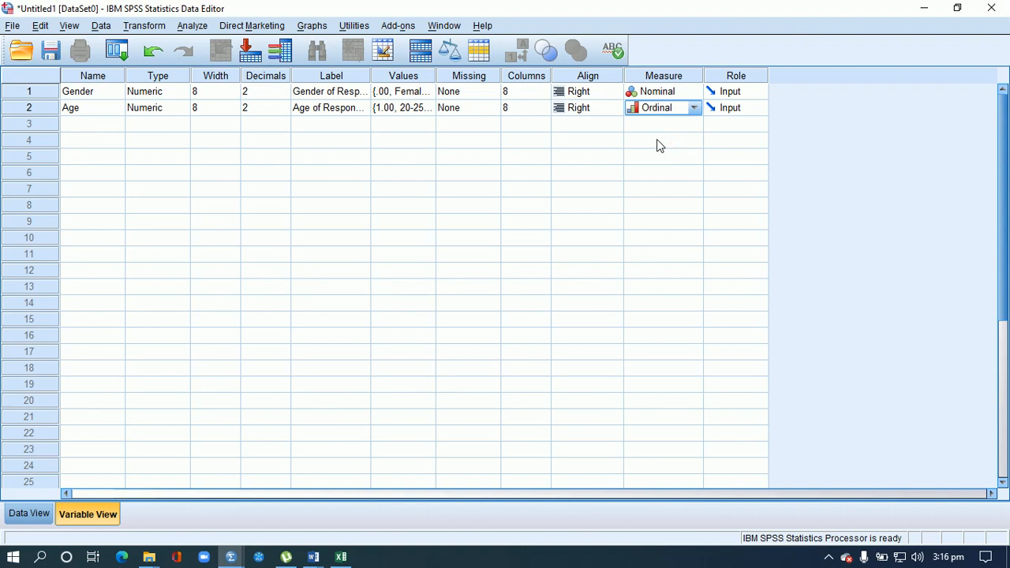
- Review the Age variable's label, value labels and measure setting
click(358, 109)
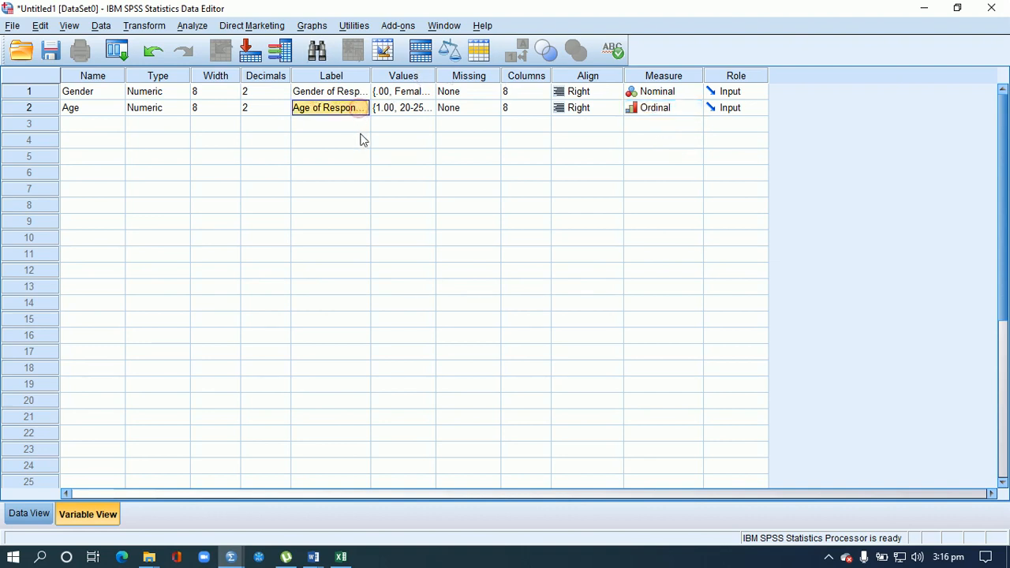
double_click(432, 110)
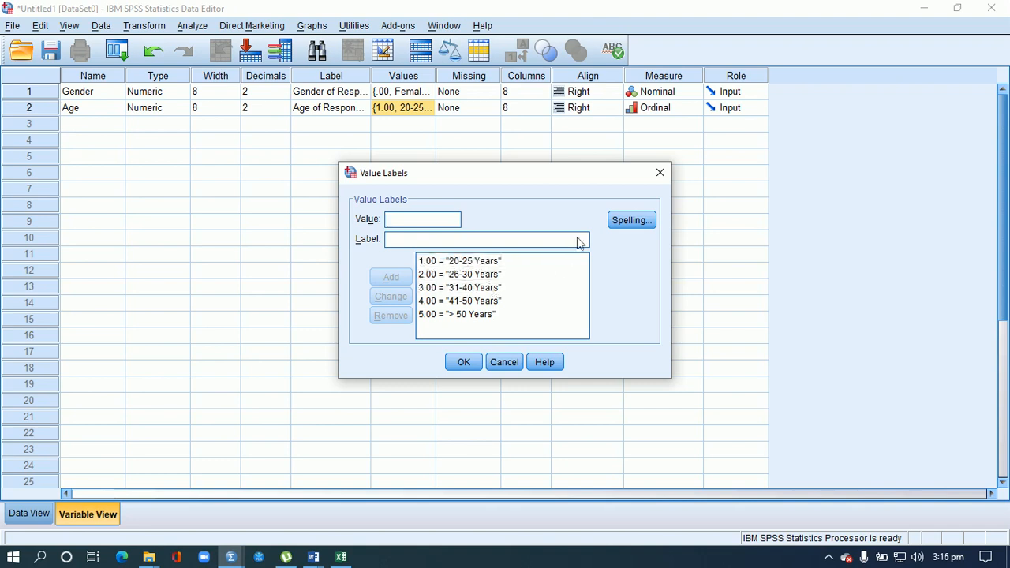
click(660, 173)
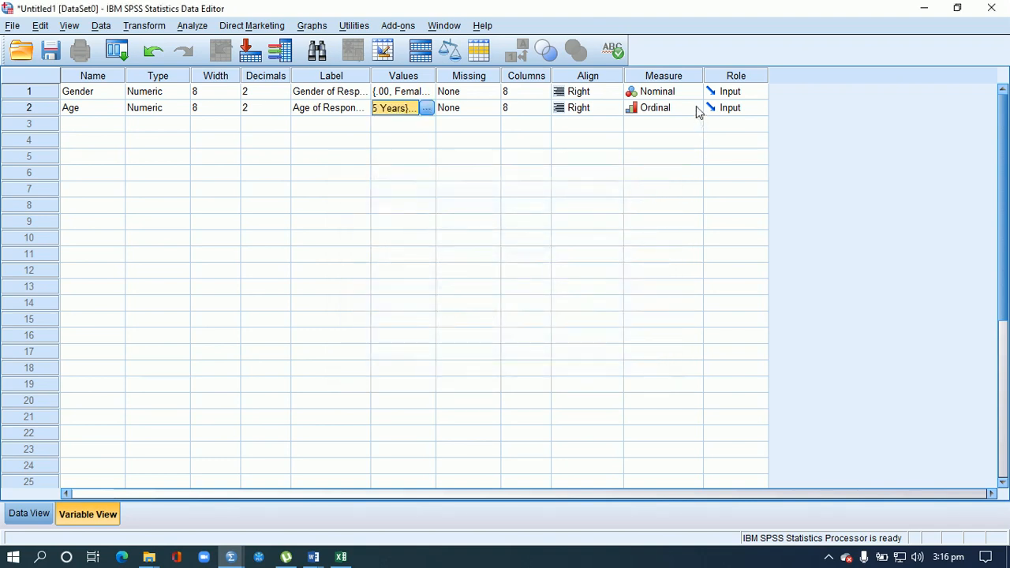
click(694, 108)
click(682, 139)
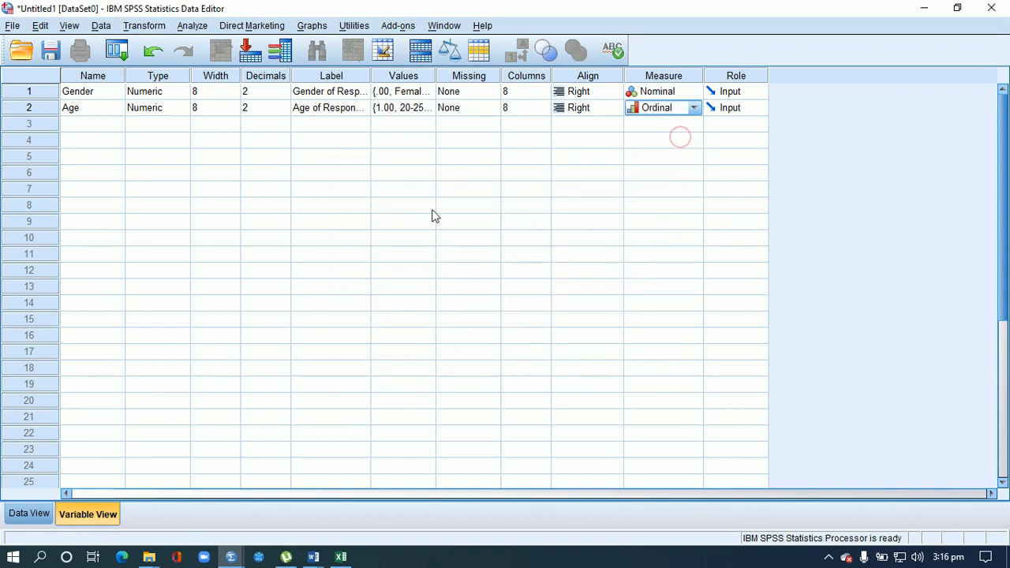
- Highlight the Education Level item in the Word questionnaire and check the column headings in the New Dataset Excel workbook
click(111, 131)
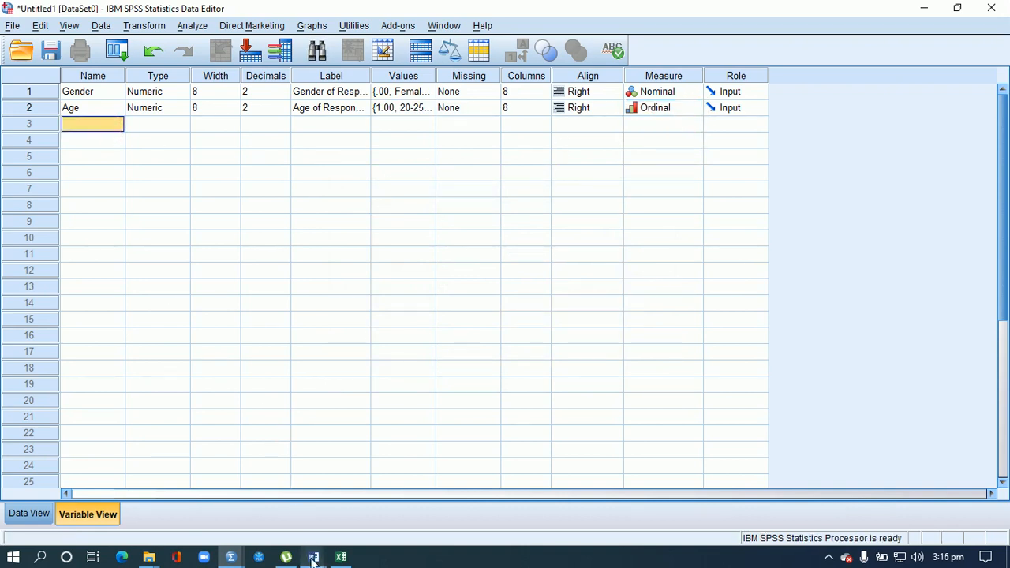
mouse_move(312, 555)
click(353, 511)
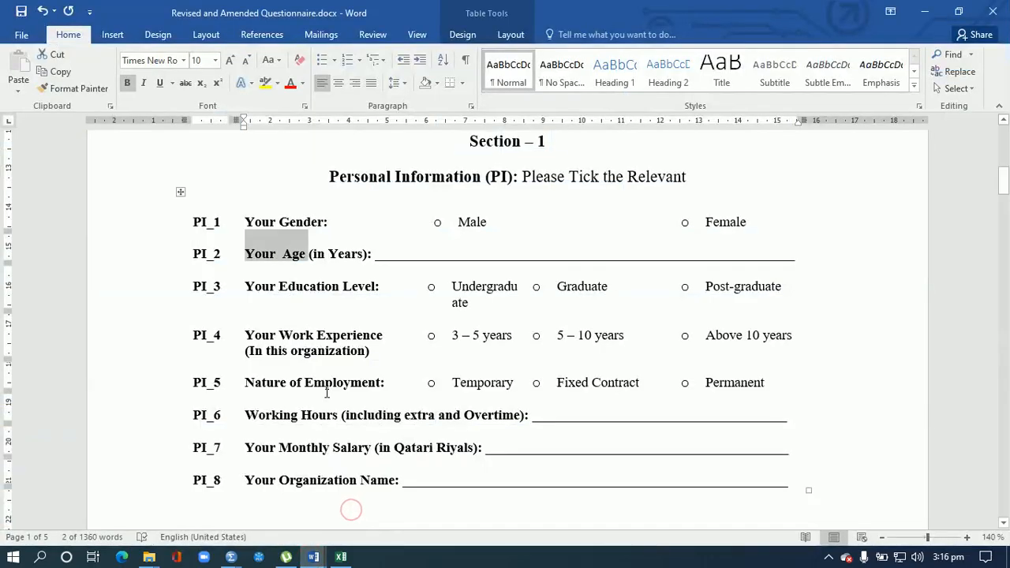
drag(278, 288, 374, 288)
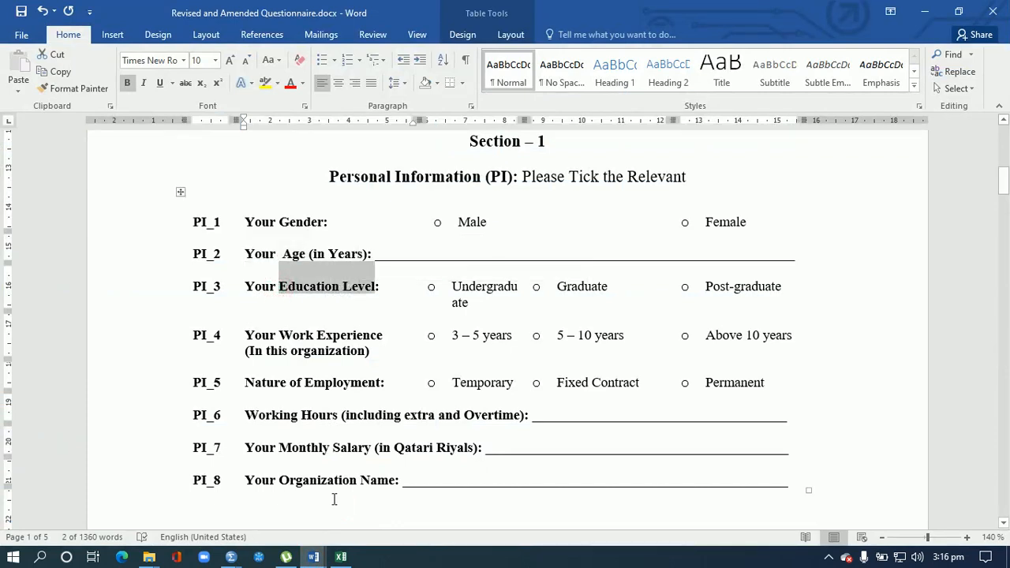
click(340, 556)
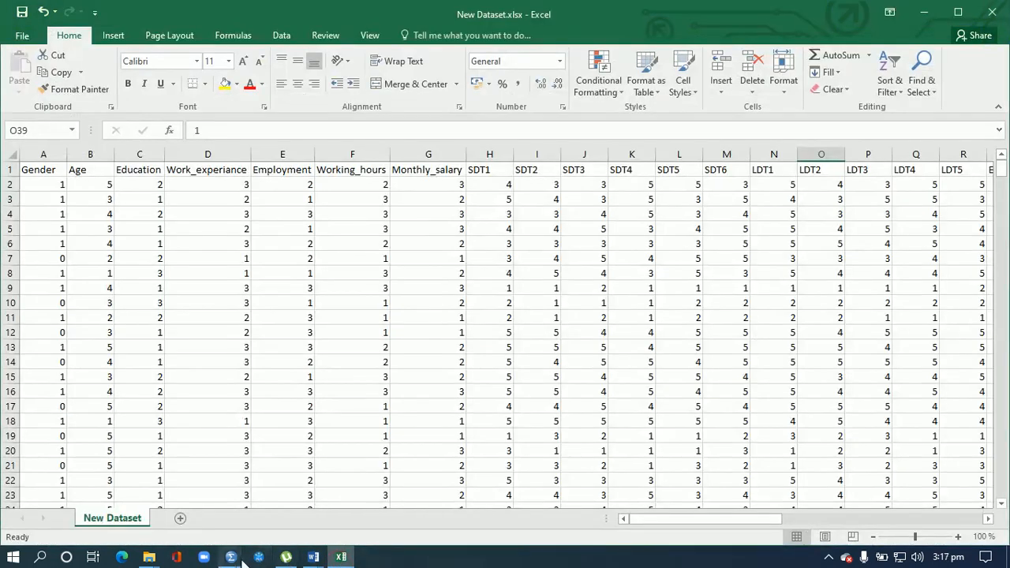
- Switch back to SPSS and name the third variable Education_Level
mouse_move(233, 557)
click(200, 505)
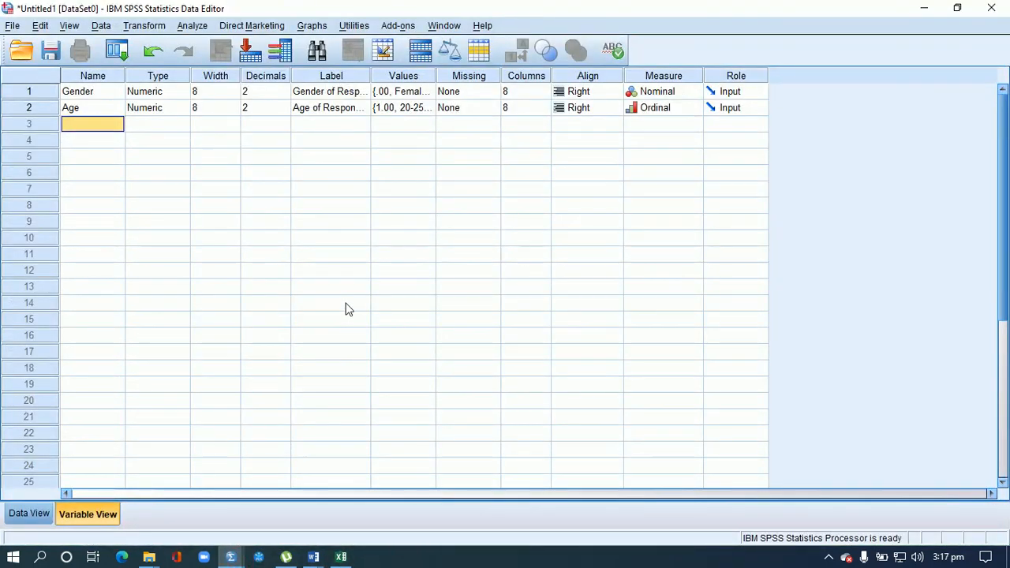
text(Education_)
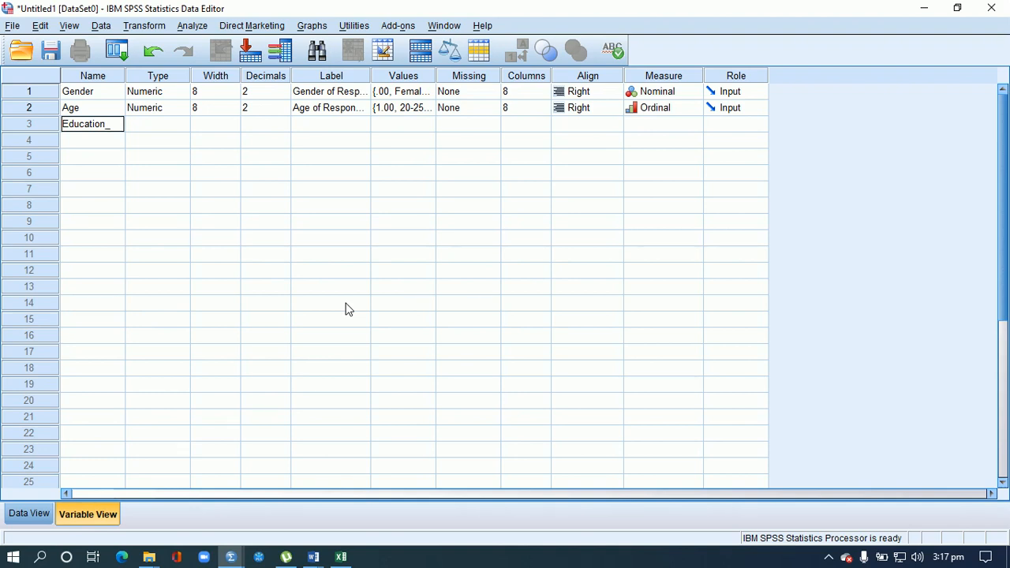
text(vel)
click(116, 152)
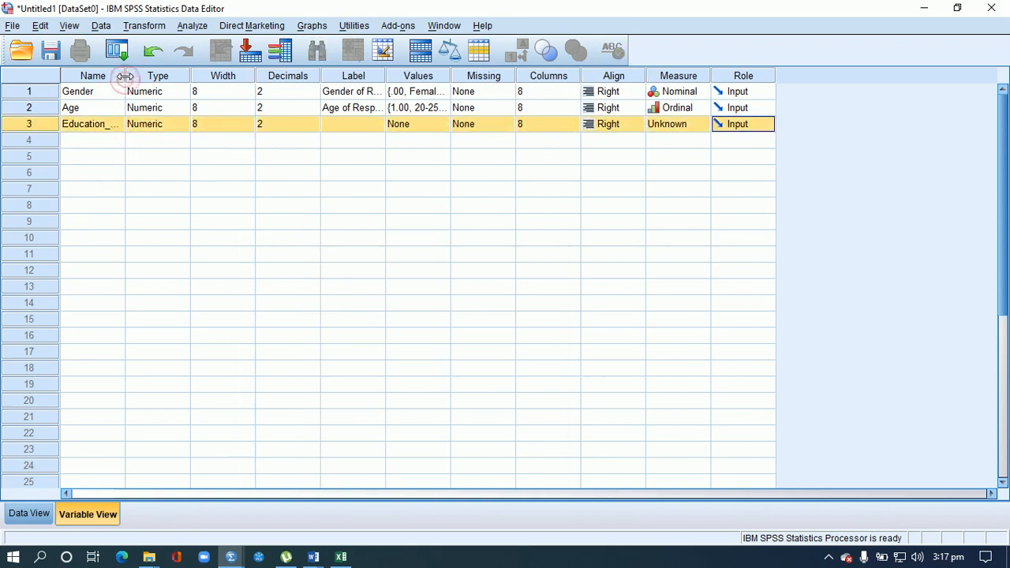
- Widen the Name column and label the Education_Level variable "Education Level Of respondant"
drag(126, 75, 139, 76)
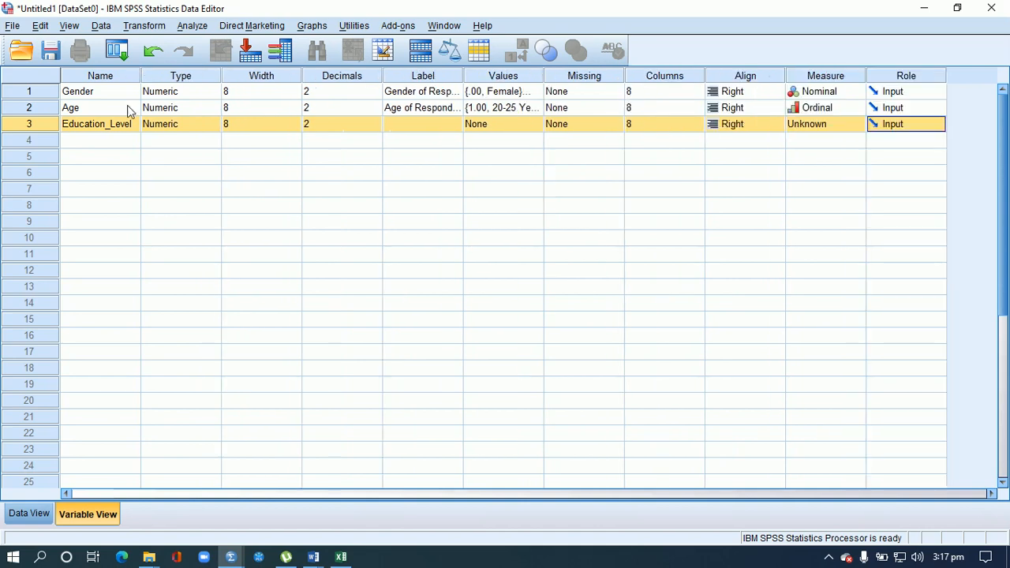
click(113, 127)
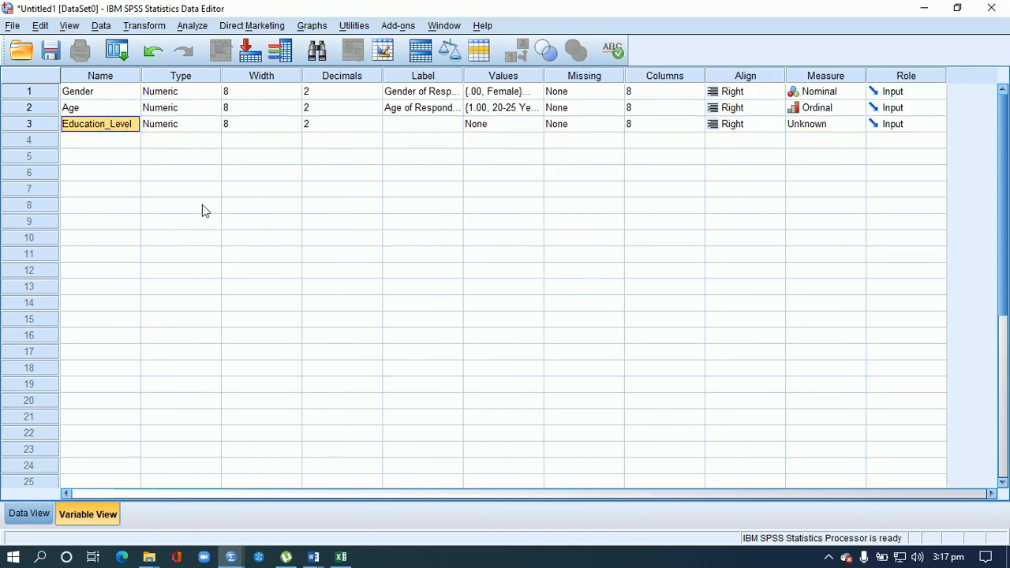
click(395, 128)
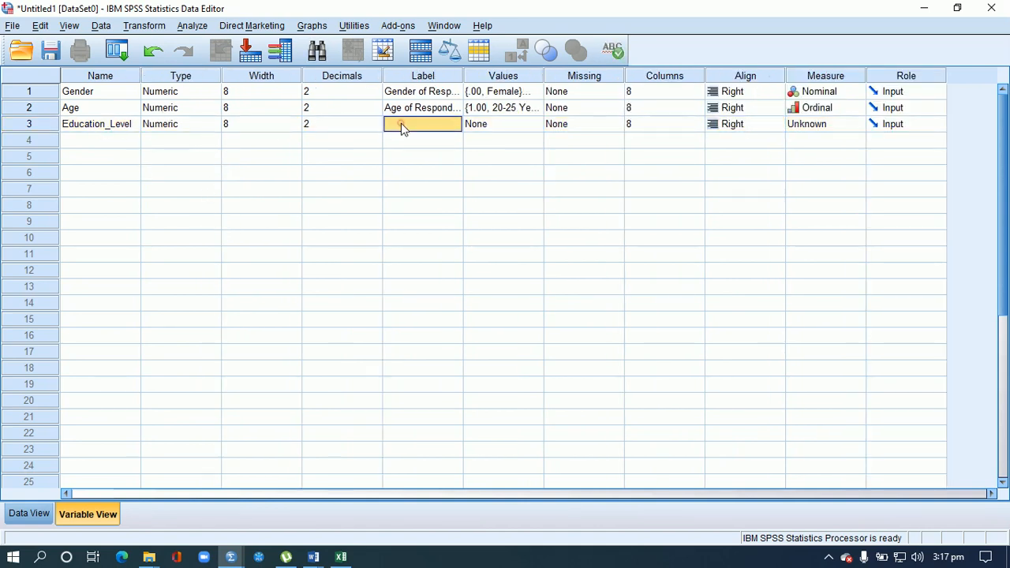
text(Edu)
text(cation Level Of responda)
text(nt)
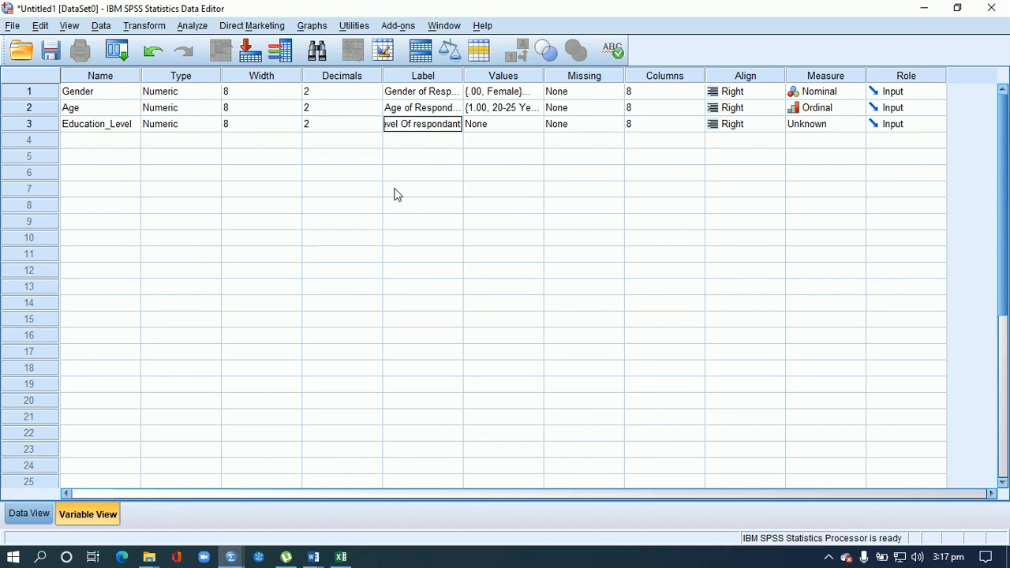
- Open Education_Level's value labels, then highlight the education options in the Word questionnaire and check the New Dataset workbook in Excel
click(537, 124)
click(536, 123)
mouse_move(313, 557)
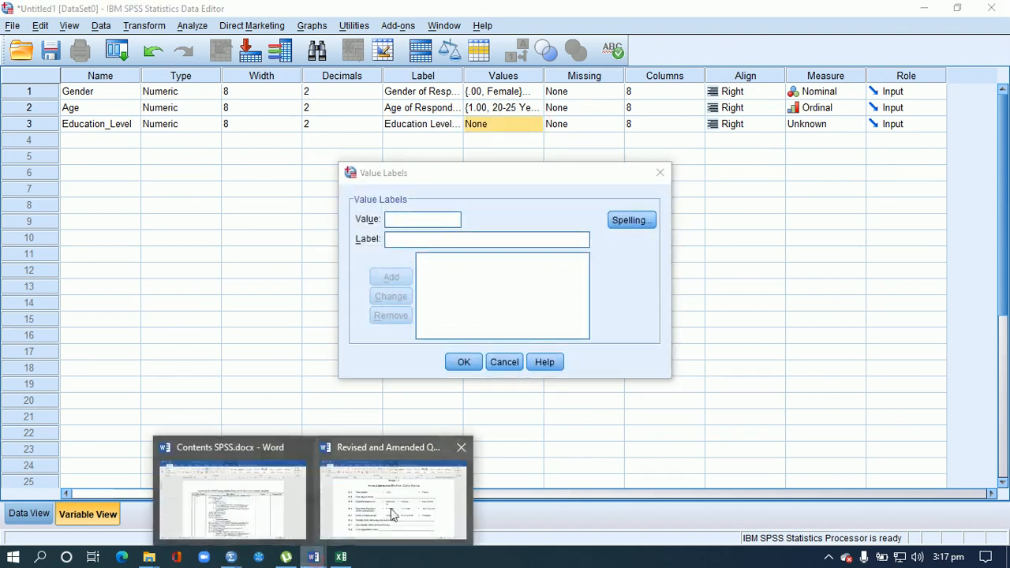
click(391, 508)
drag(455, 292, 721, 303)
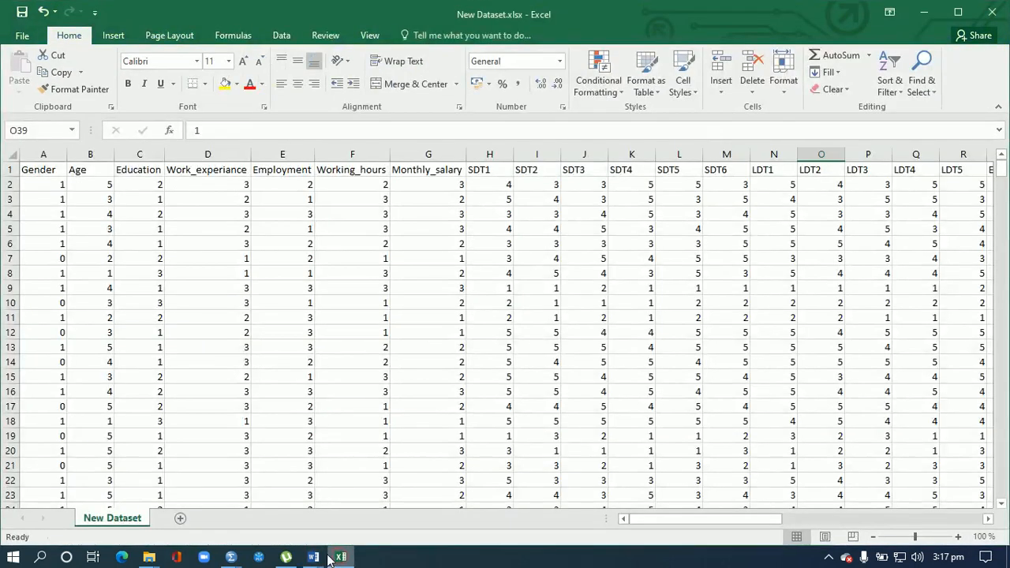
mouse_move(237, 560)
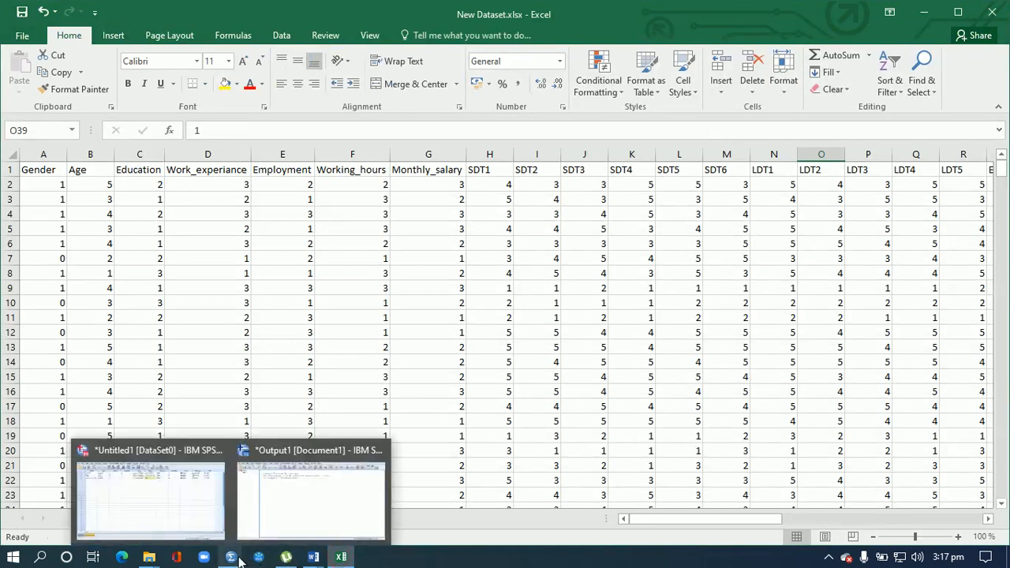
click(211, 511)
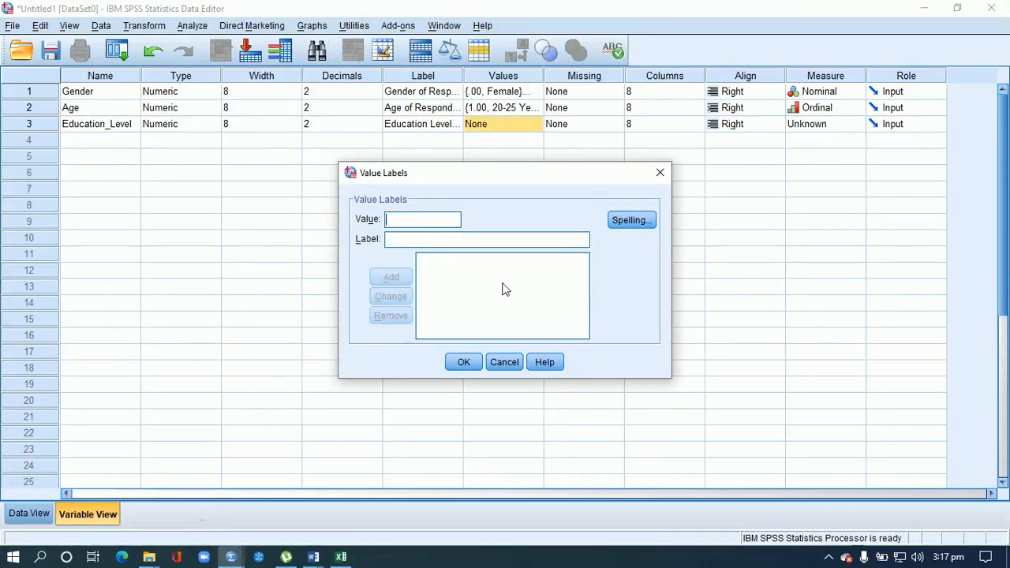
click(485, 238)
text(Undergraduate)
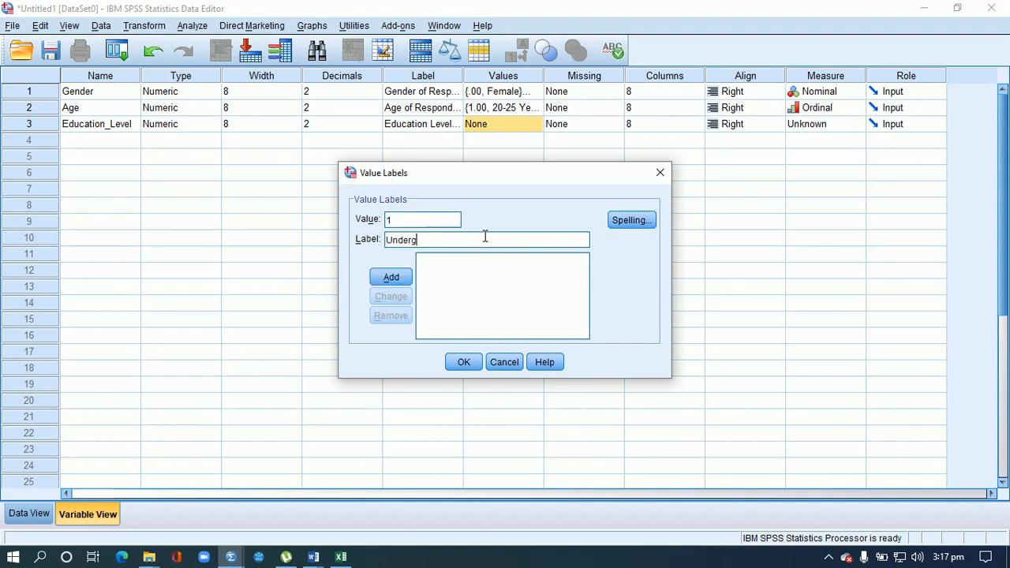
click(391, 278)
text(2)
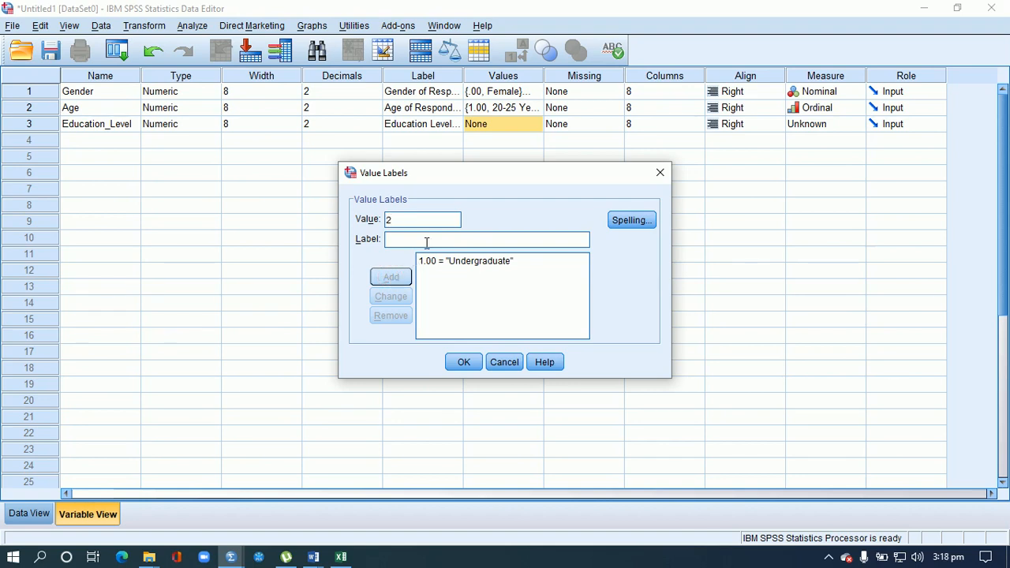
click(427, 242)
text(Grad)
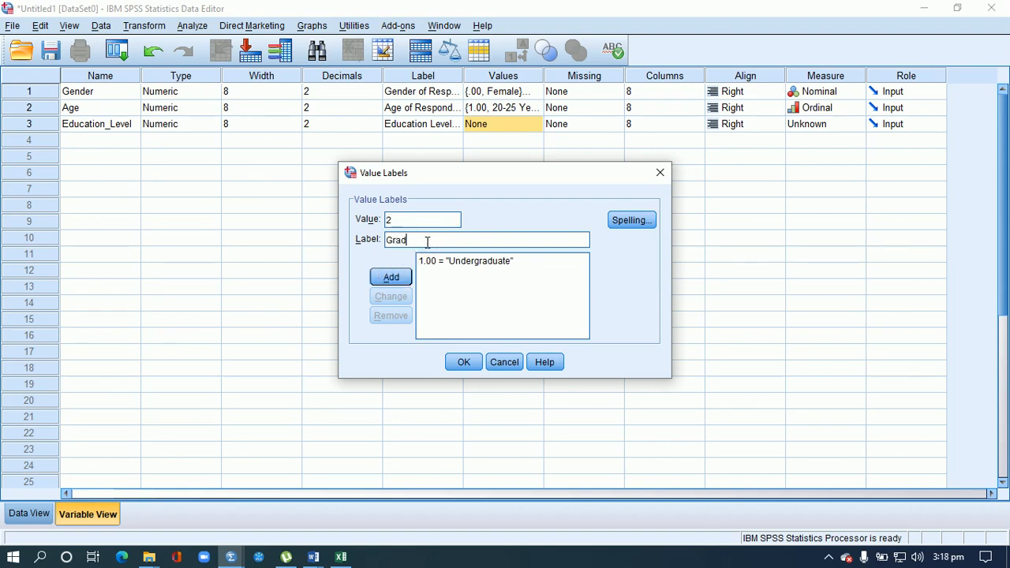
click(402, 277)
text(3)
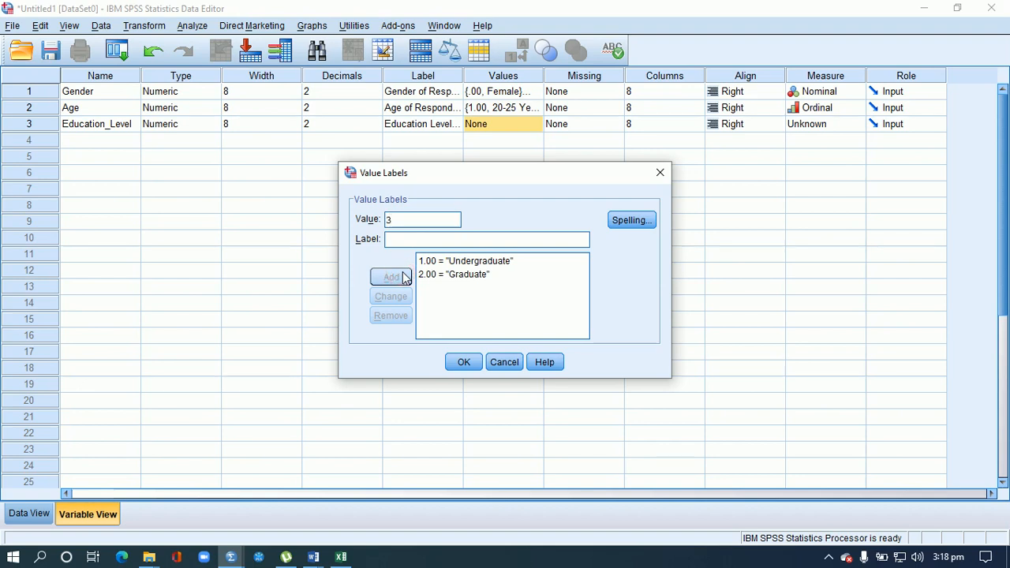
click(431, 241)
text(IP)
key(BackSpace)
key(BackSpace)
text(Po)
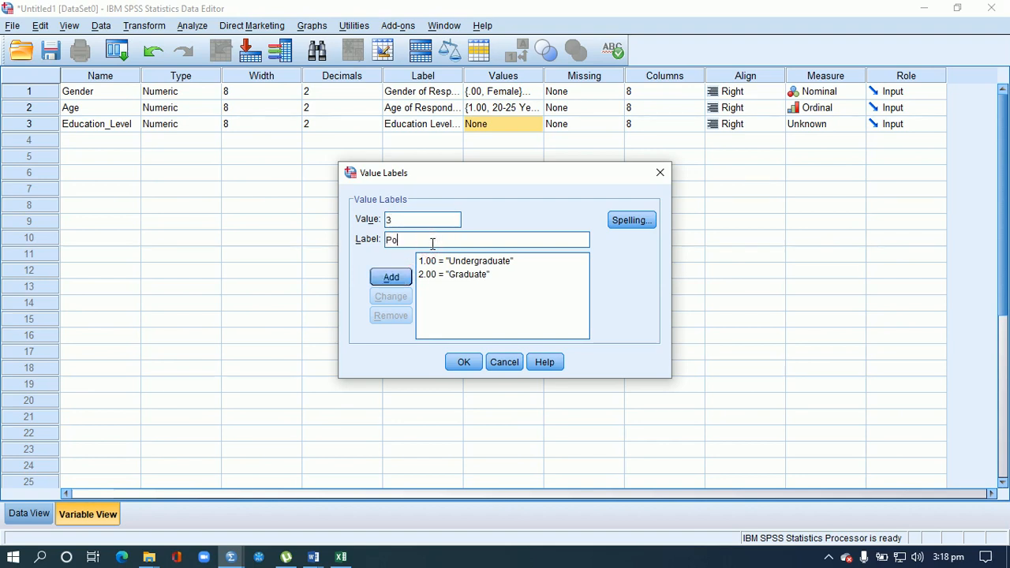
text(stgraduatre)
key(BackSpace)
key(BackSpace)
text(e)
click(393, 279)
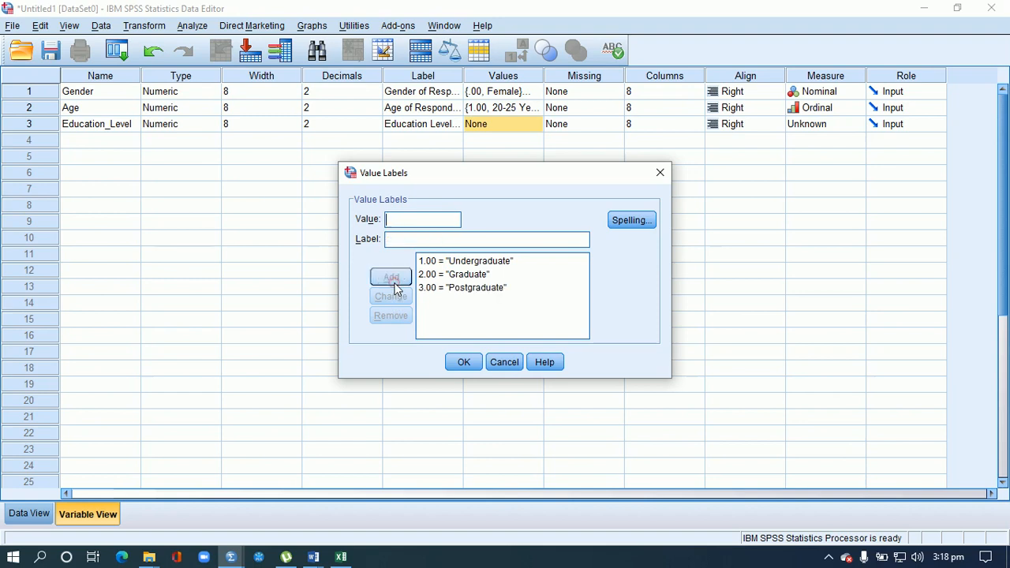
- Review the order of the Undergraduate, Graduate and Postgraduate value labels and close the dialog without applying them
click(470, 274)
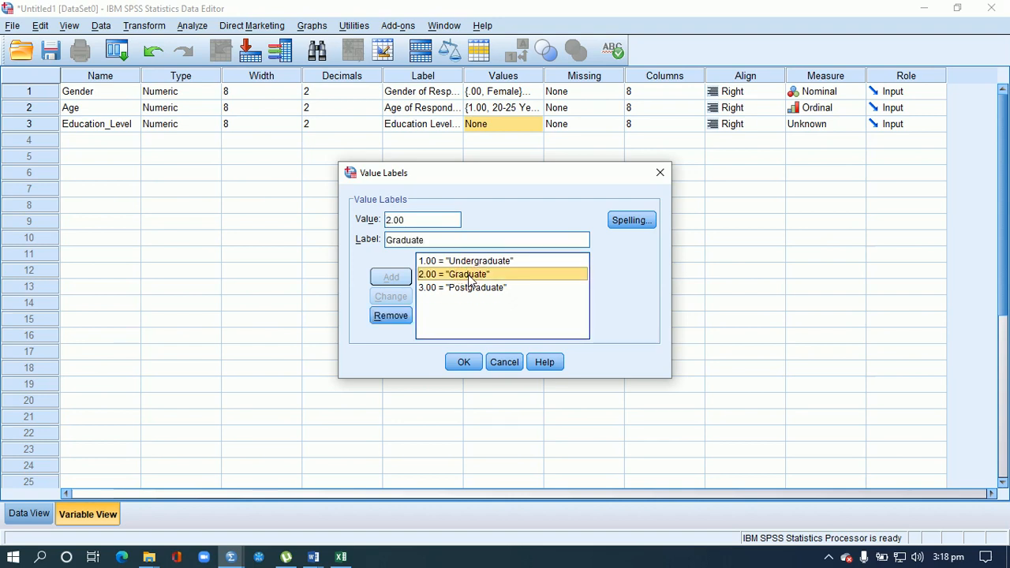
click(469, 262)
click(465, 274)
click(476, 288)
click(473, 275)
click(476, 262)
click(473, 274)
click(478, 288)
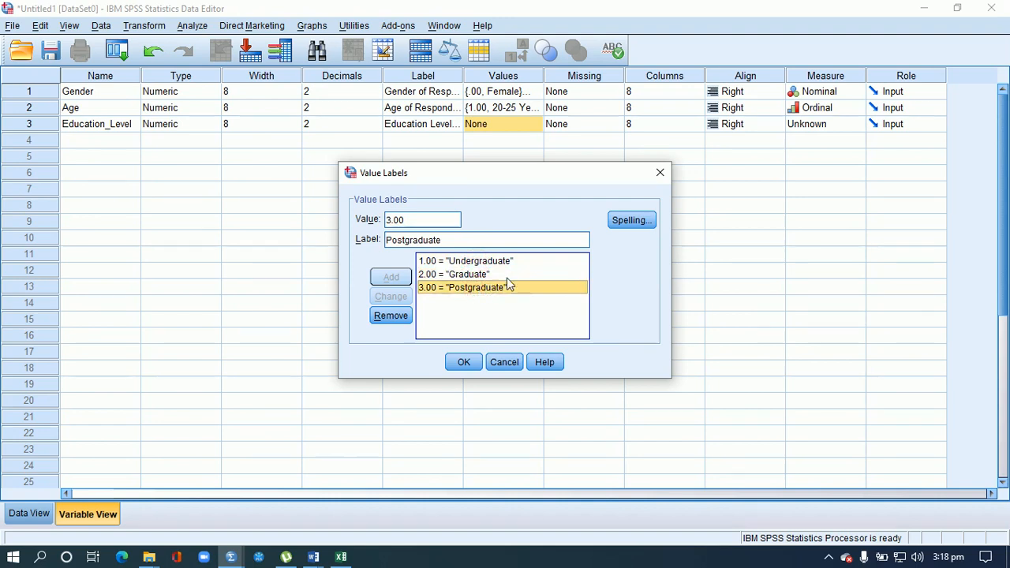
click(508, 276)
click(441, 263)
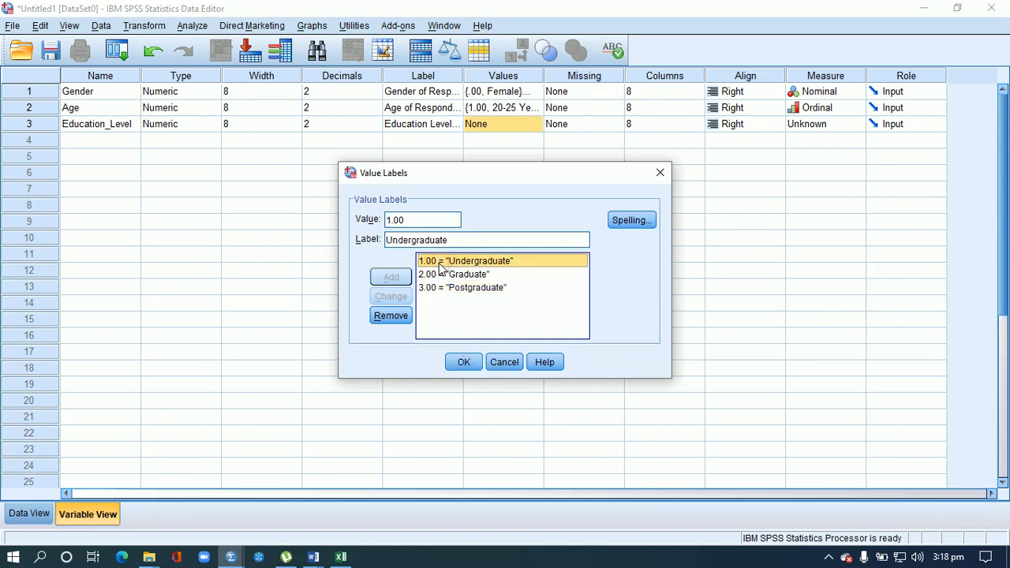
click(441, 288)
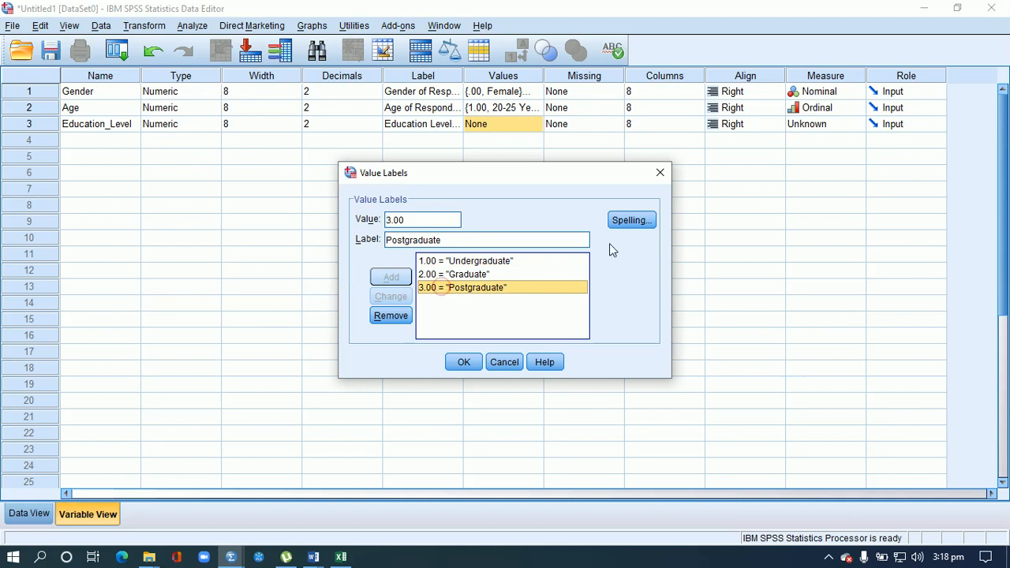
click(660, 173)
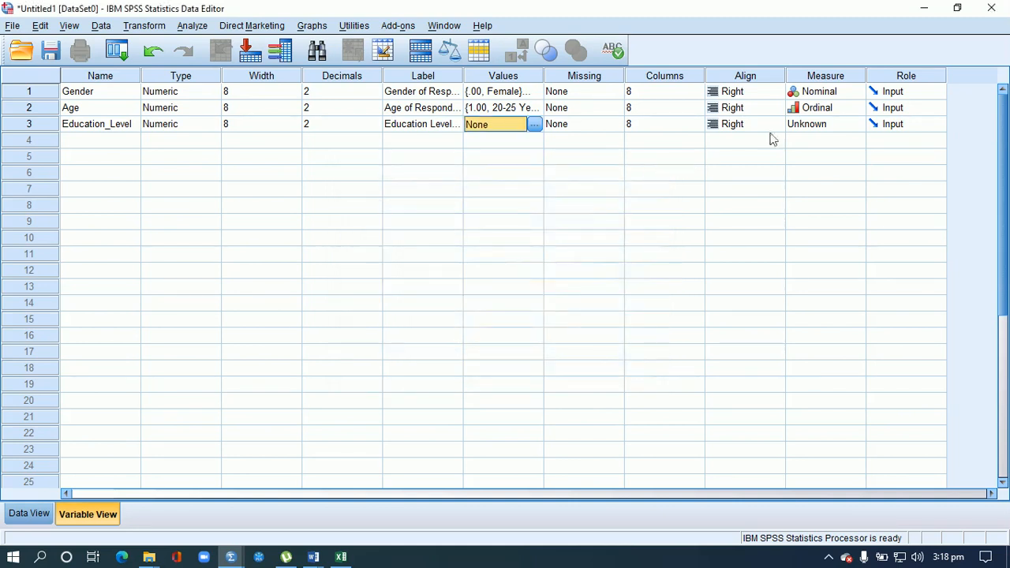
- Set Education_Level's measurement level to Ordinal and check its value labels
click(856, 126)
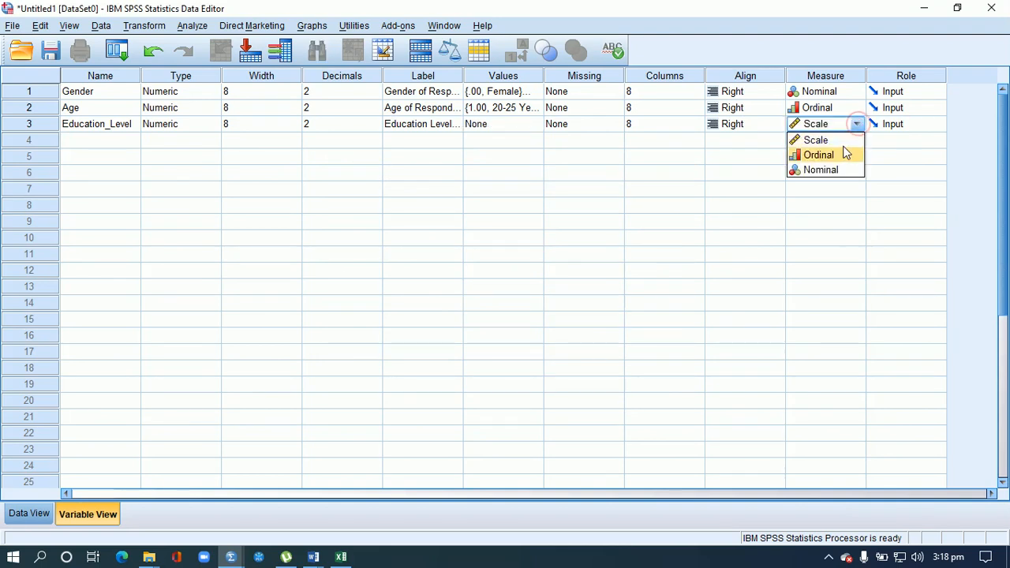
click(837, 154)
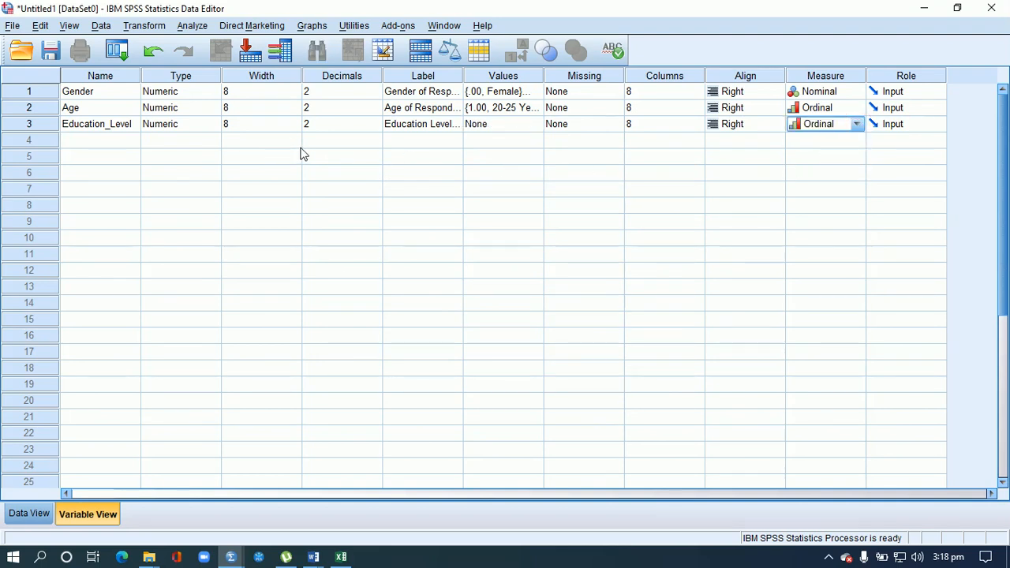
click(535, 128)
click(535, 127)
click(444, 125)
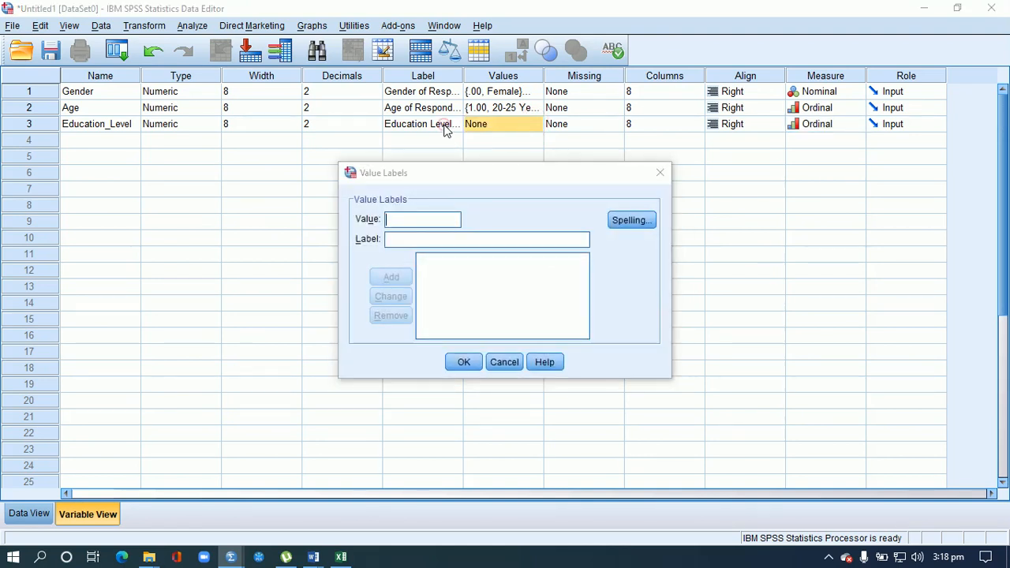
click(659, 173)
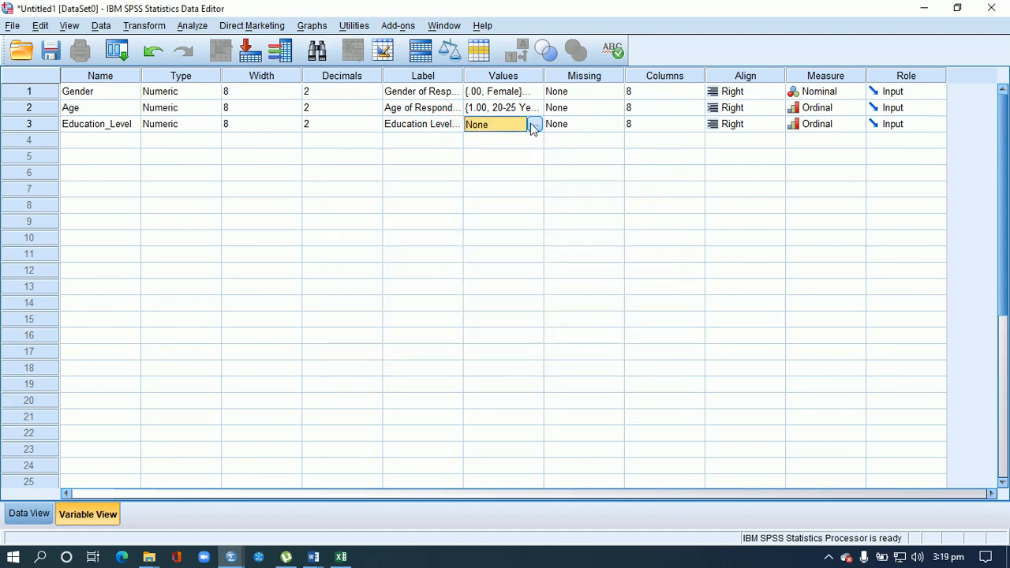
- Add the value labels 1 = Undergraduate and 2 = Graduate to Education_Level
click(532, 129)
text(1)
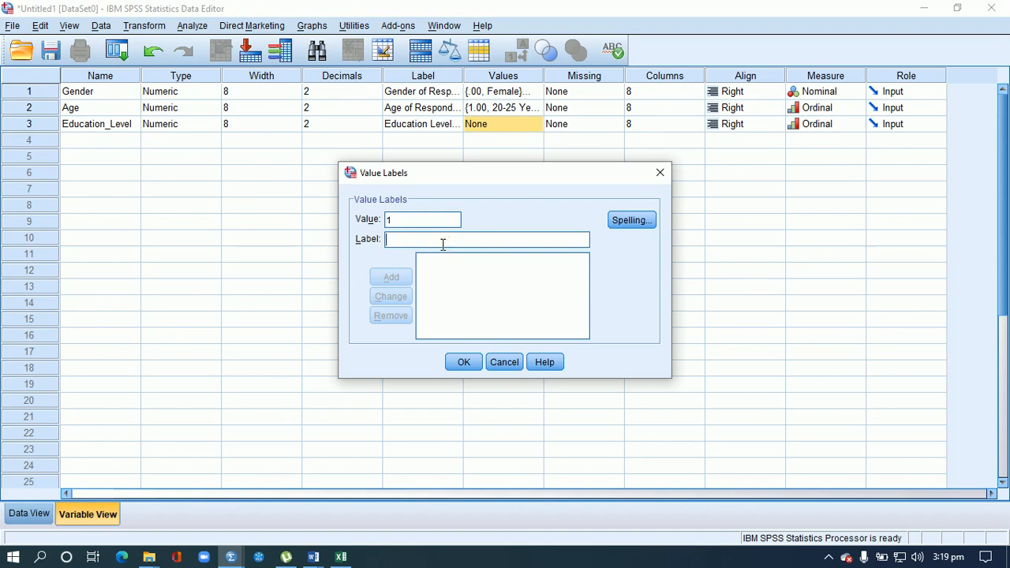
text(Und)
text(g)
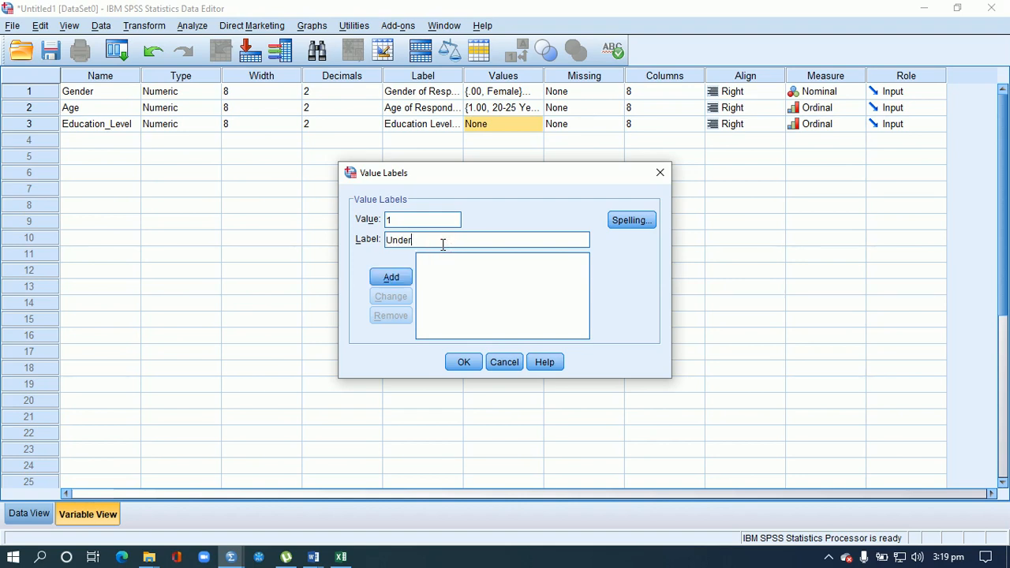
text(radute)
click(393, 277)
text(2)
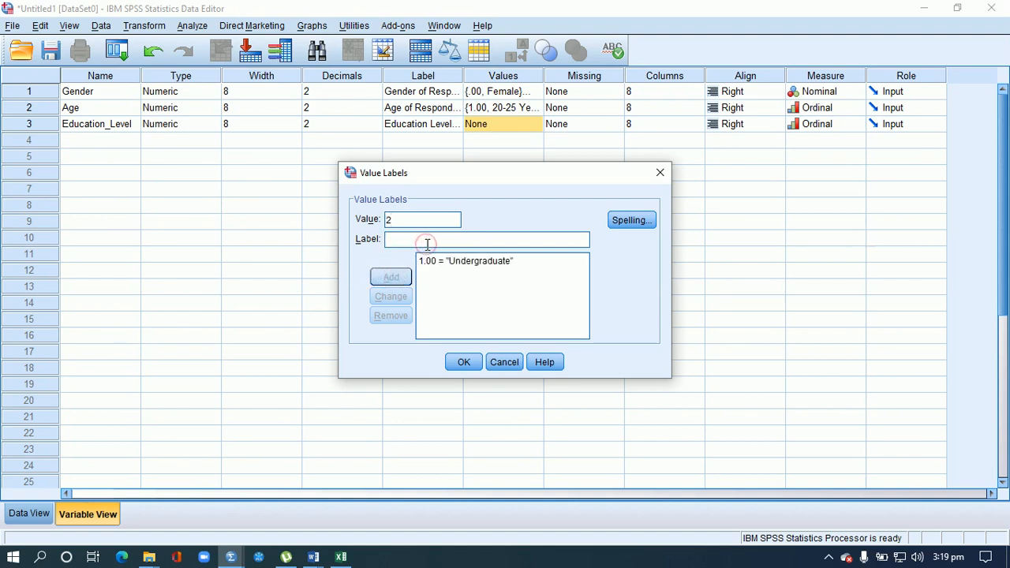
text(Graduate)
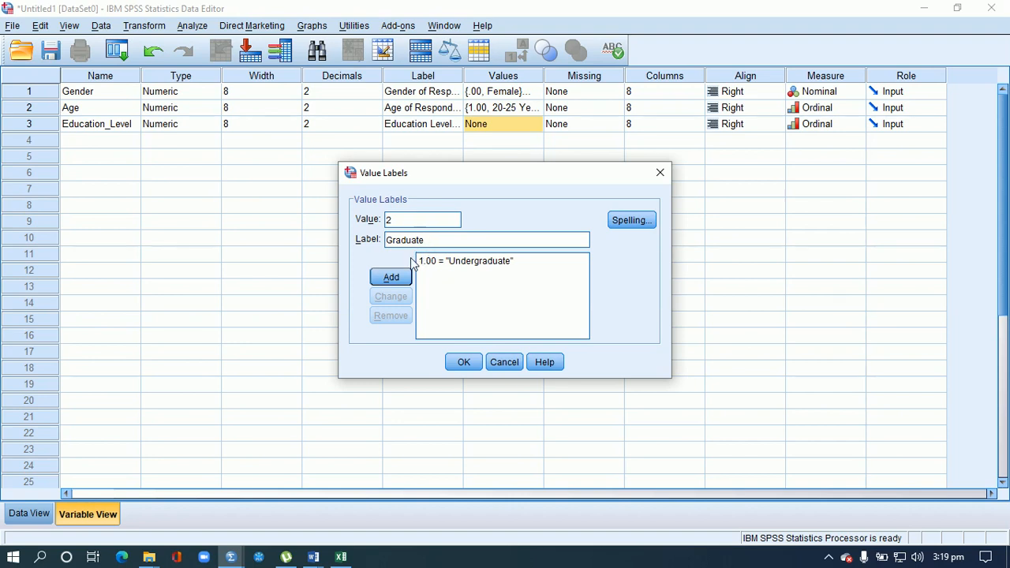
click(394, 277)
- Add the value label 3 = Postgraduate to Education_Level and apply the value labels
text(3)
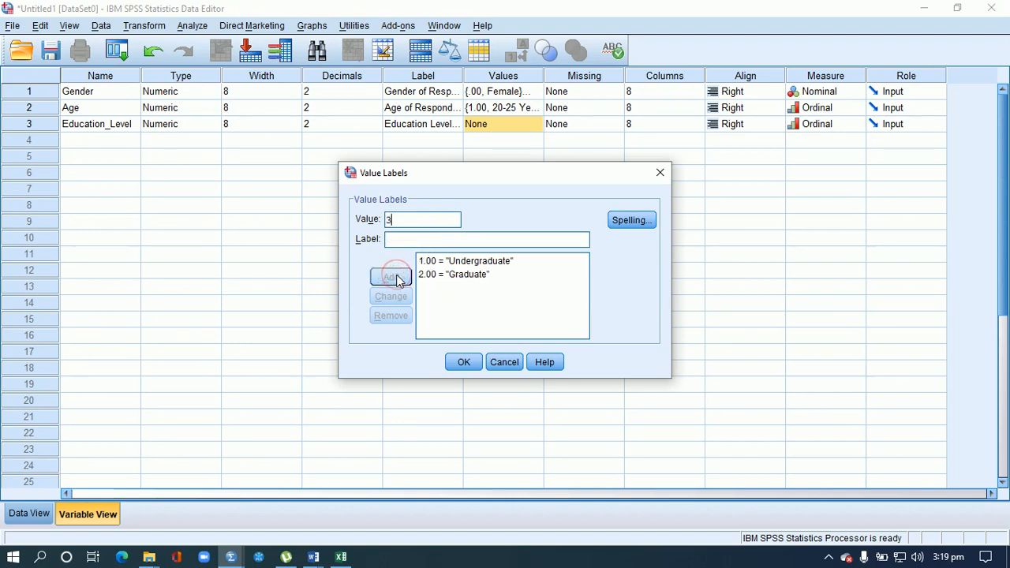
click(427, 244)
text(Pos)
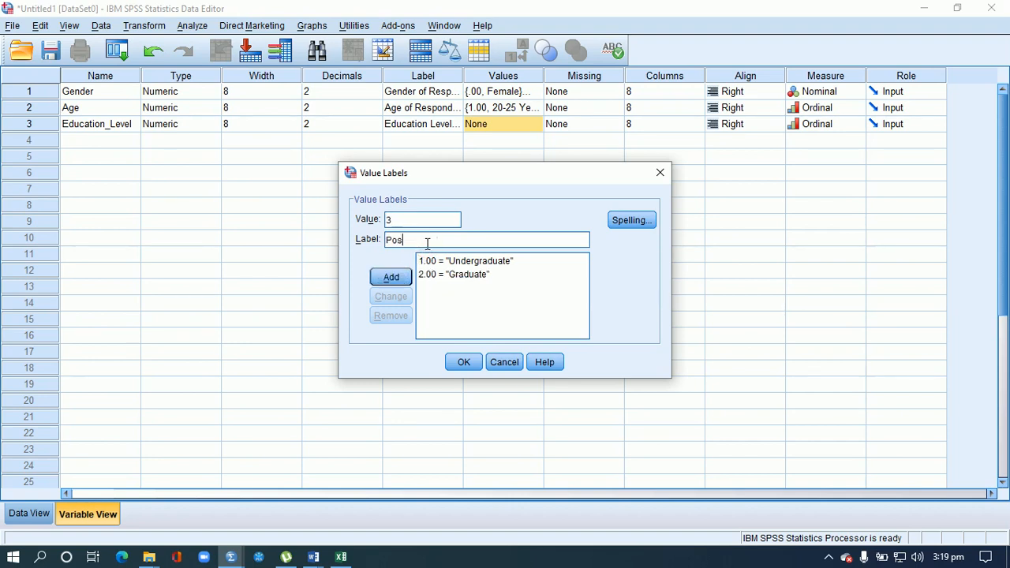
text(tgraduate)
click(389, 277)
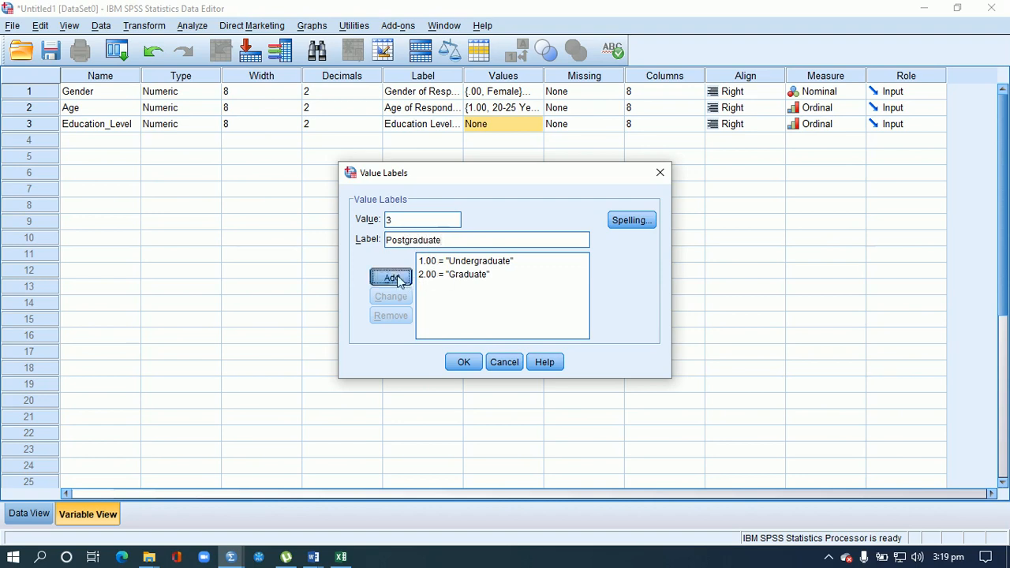
click(463, 363)
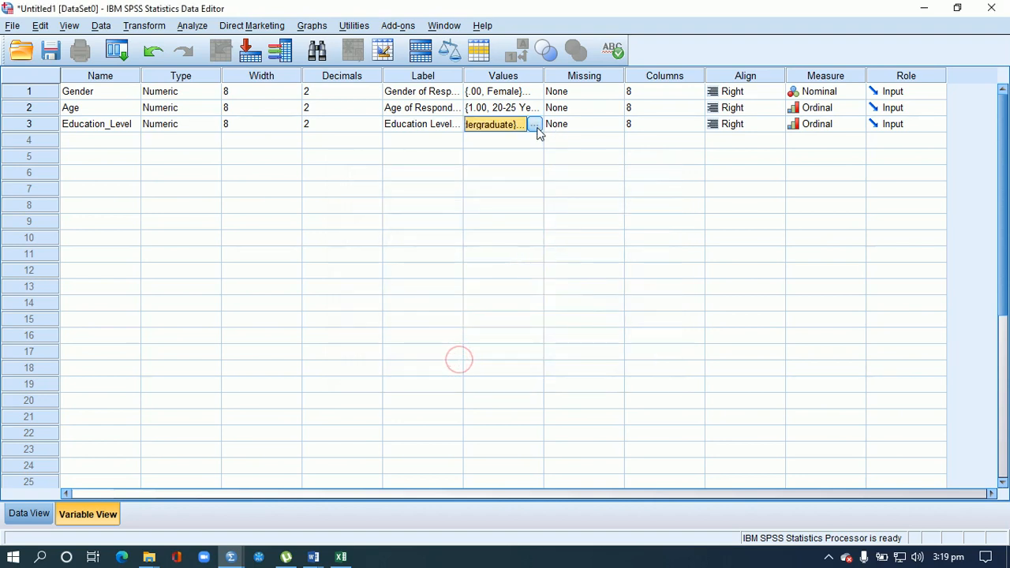
- Select the fourth variable's name cell, then check the Work Experience item in the Word questionnaire and the column headings in the Excel dataset
click(111, 140)
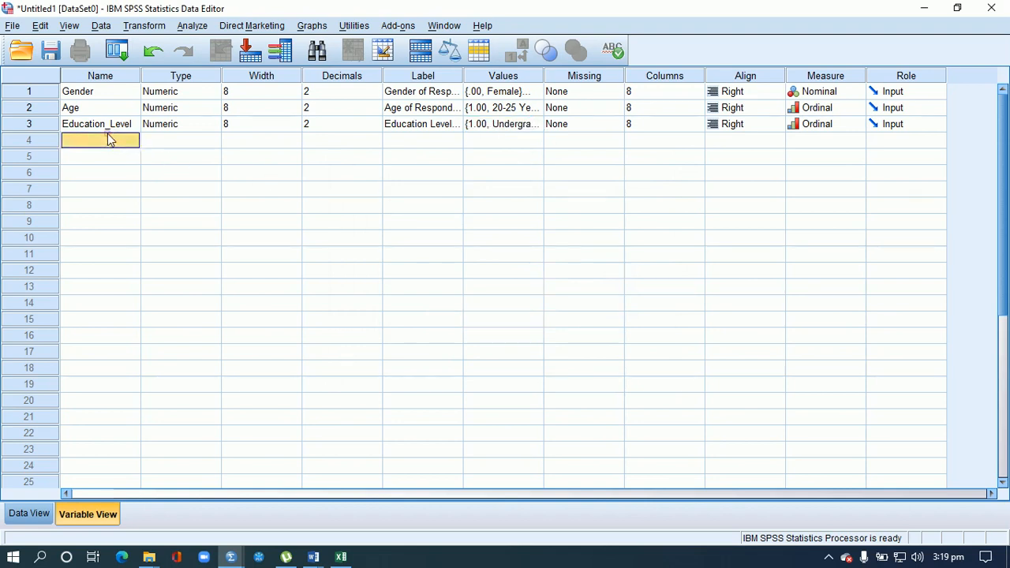
mouse_move(315, 557)
click(363, 515)
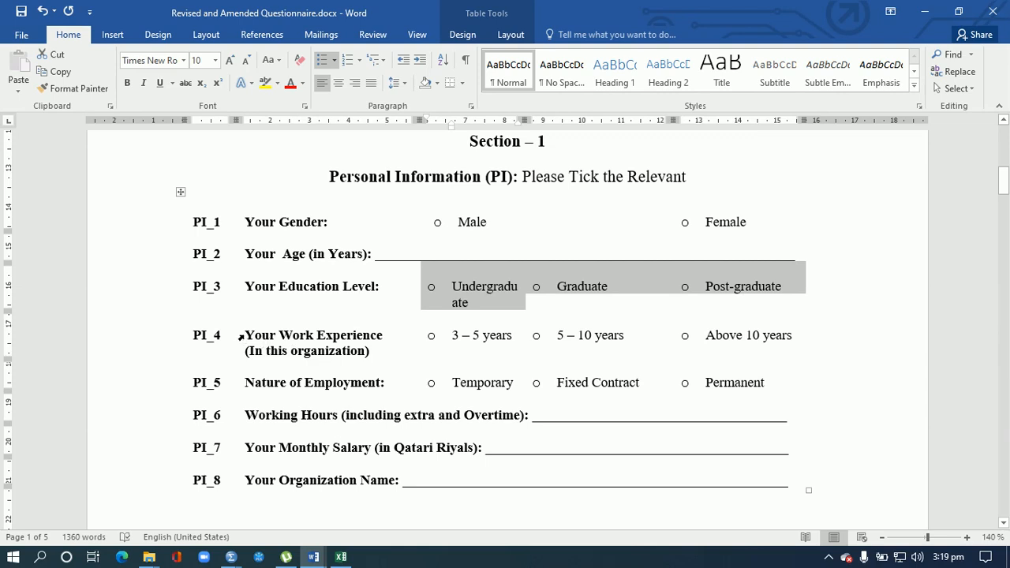
click(334, 547)
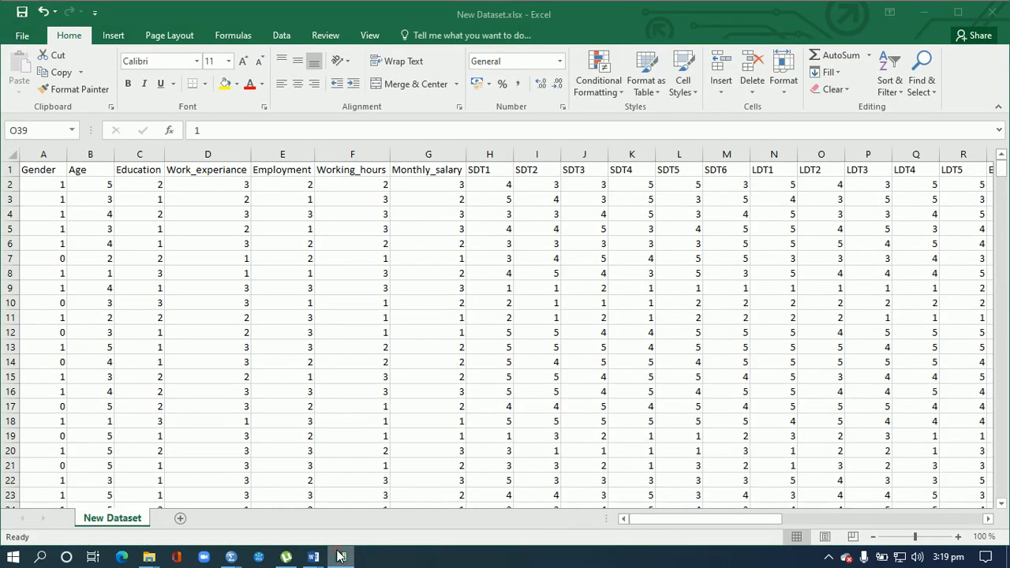
click(335, 548)
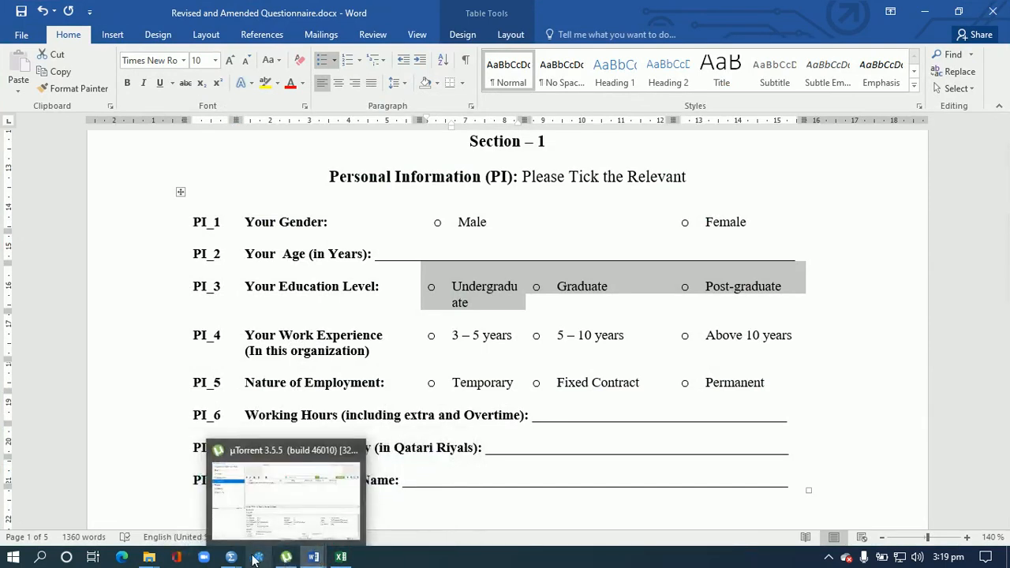
- Switch to the SPSS data editor, name the fourth variable Work_Experiance and label it "Working experiance of respondant"
mouse_move(230, 556)
click(192, 513)
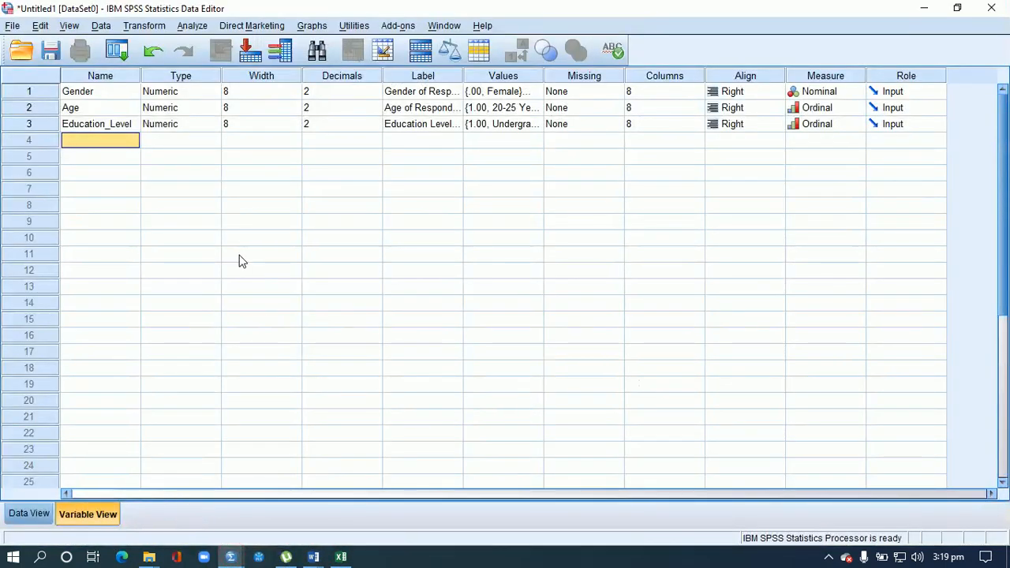
text(Work_Experiance)
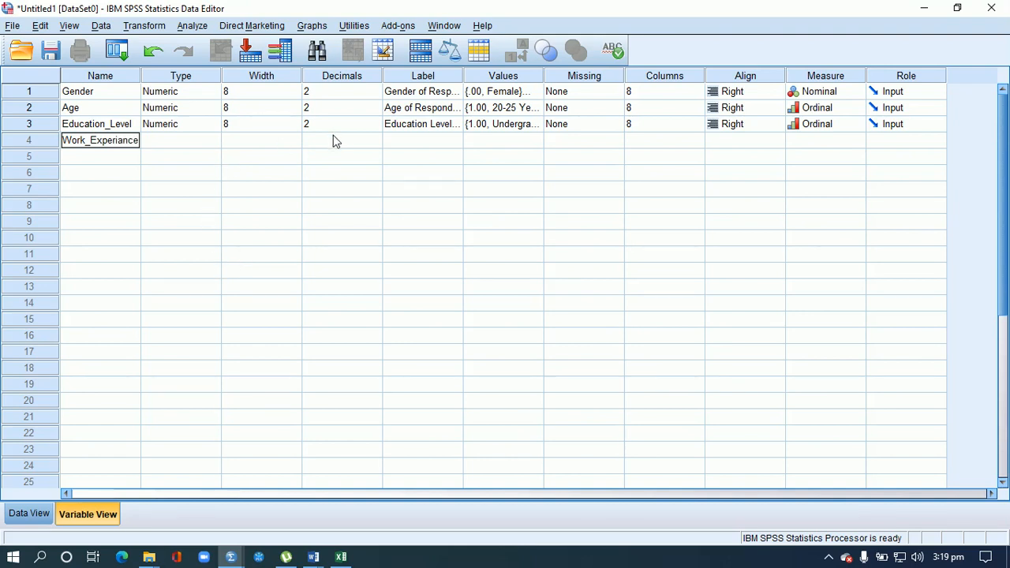
click(425, 147)
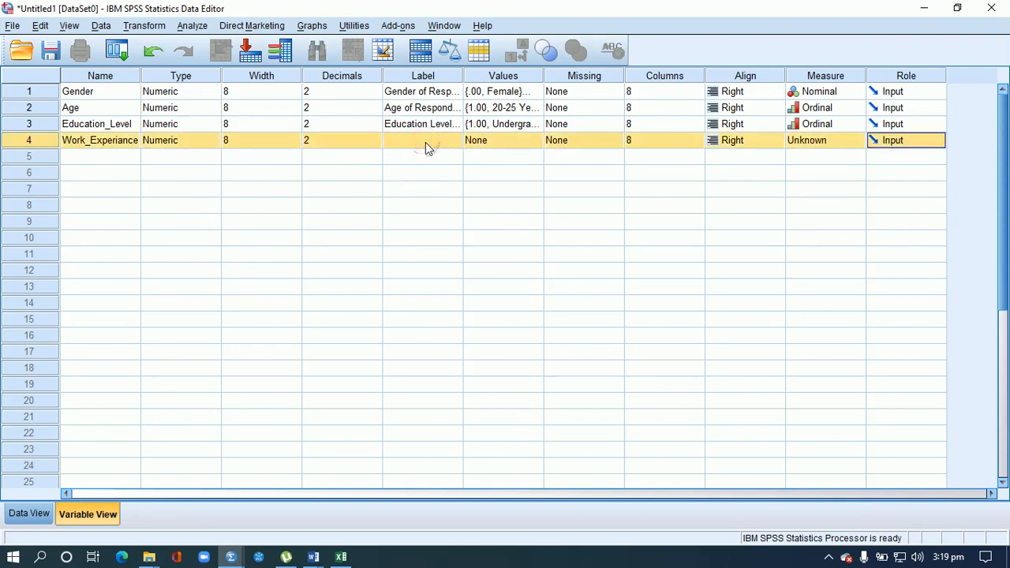
click(425, 142)
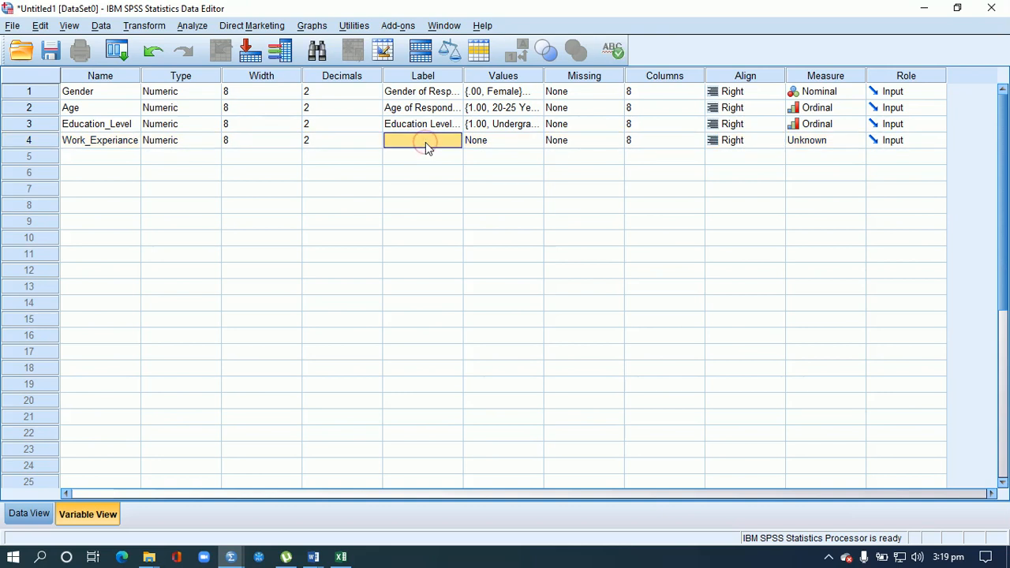
text(W)
text(orking)
text( experiance of respo)
text(ndant)
- Open the value labels of Work_Experiance and copy the "3 – 5 years" option from the Word questionnaire
click(540, 144)
click(536, 139)
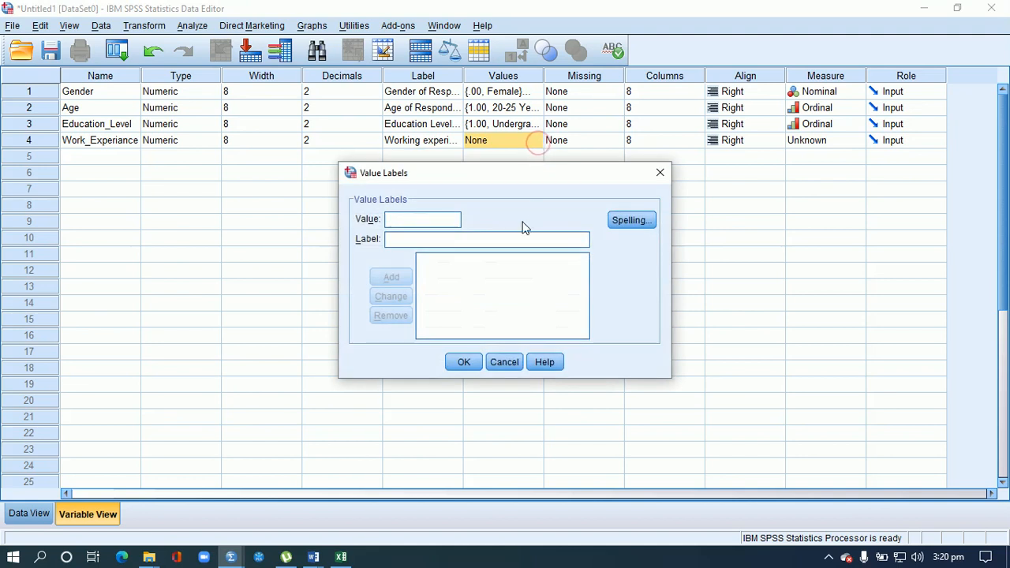
mouse_move(313, 557)
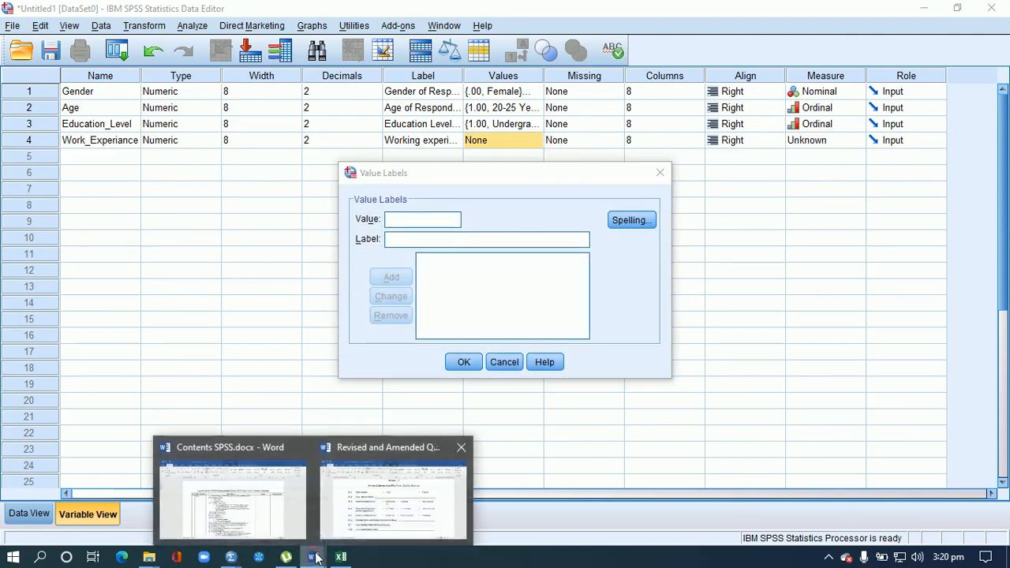
click(396, 495)
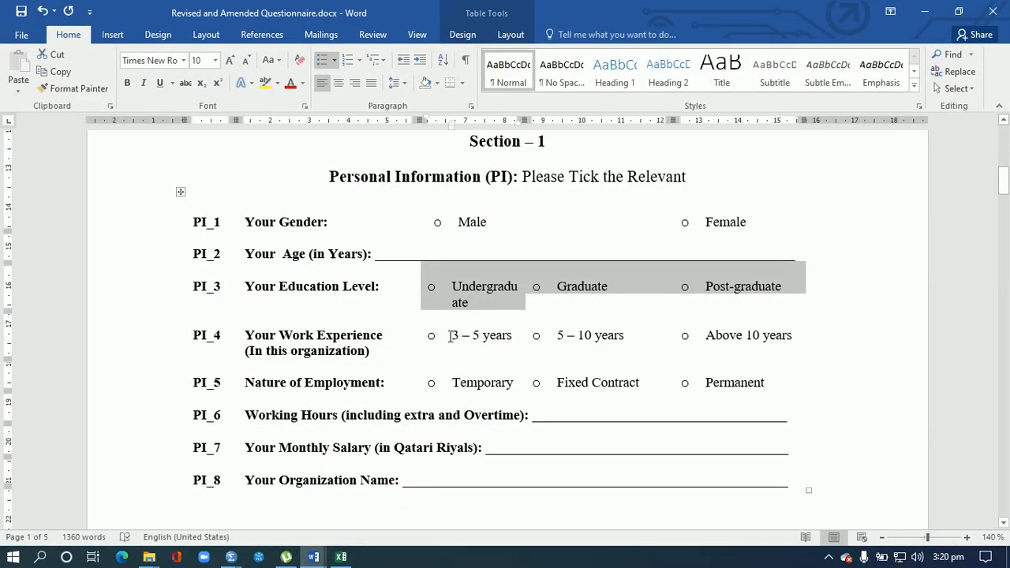
drag(452, 335, 502, 336)
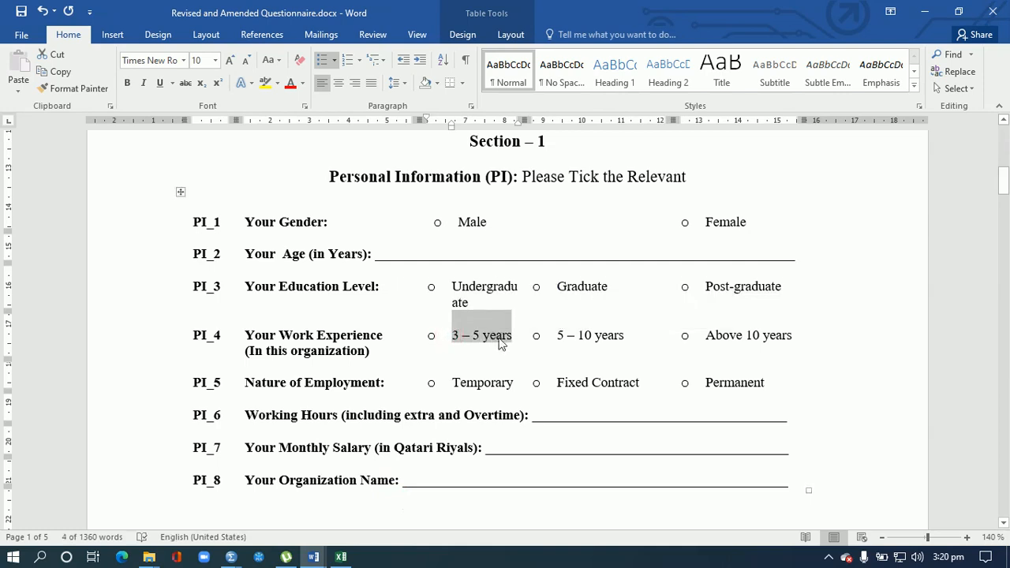
- Return to SPSS and add the value label 1 = 3 – 5 years to Work_Experiance, removing the pasted bullet and spacing
click(231, 557)
click(215, 505)
text(1)
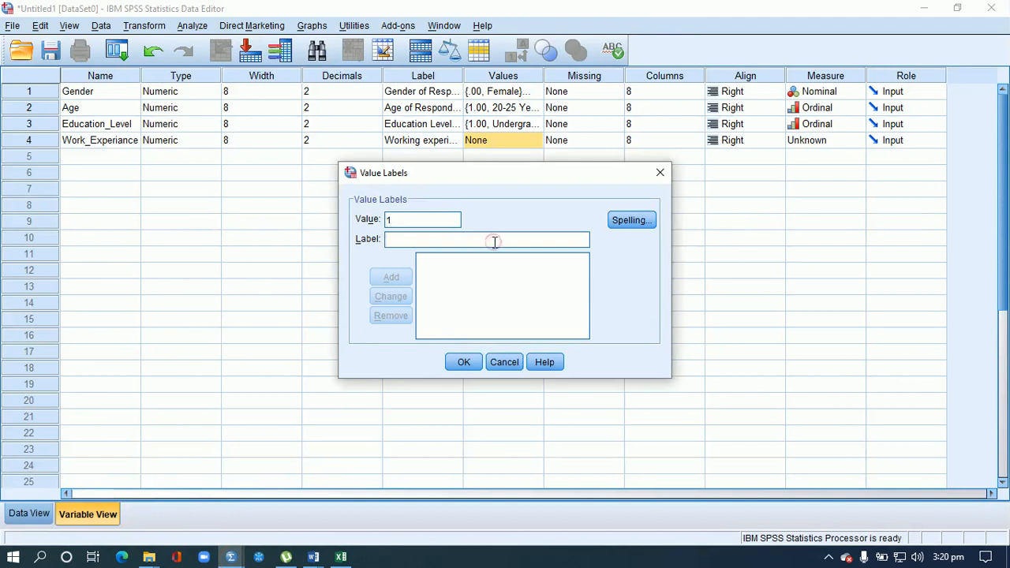
click(495, 242)
text(o	3 - 5 years)
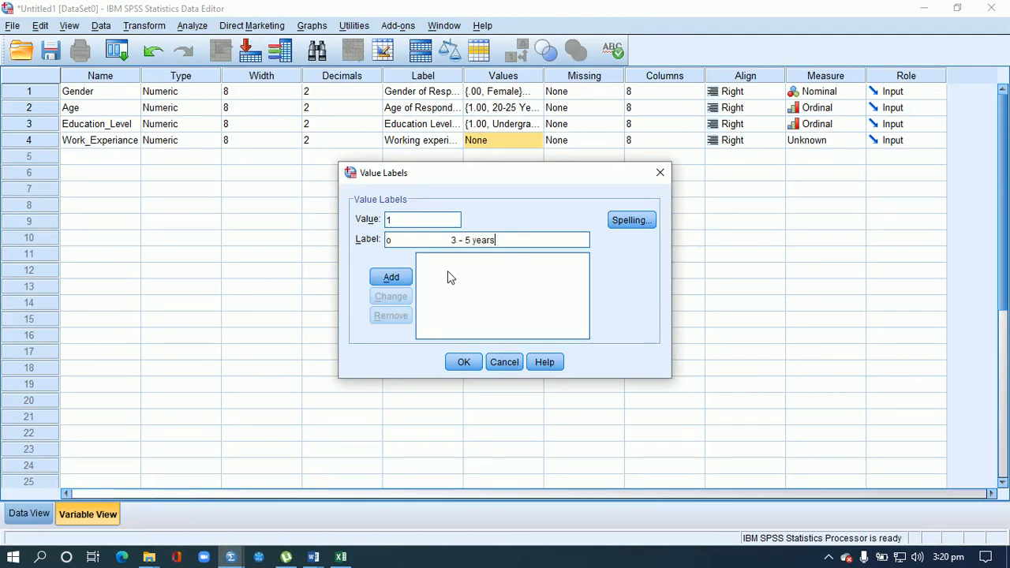
key(BackSpace)
key(BackSpace)
click(397, 282)
- Add the value labels 2 = 6-10 Years and 3 = > 10 Years to Work_Experiance
text(2)
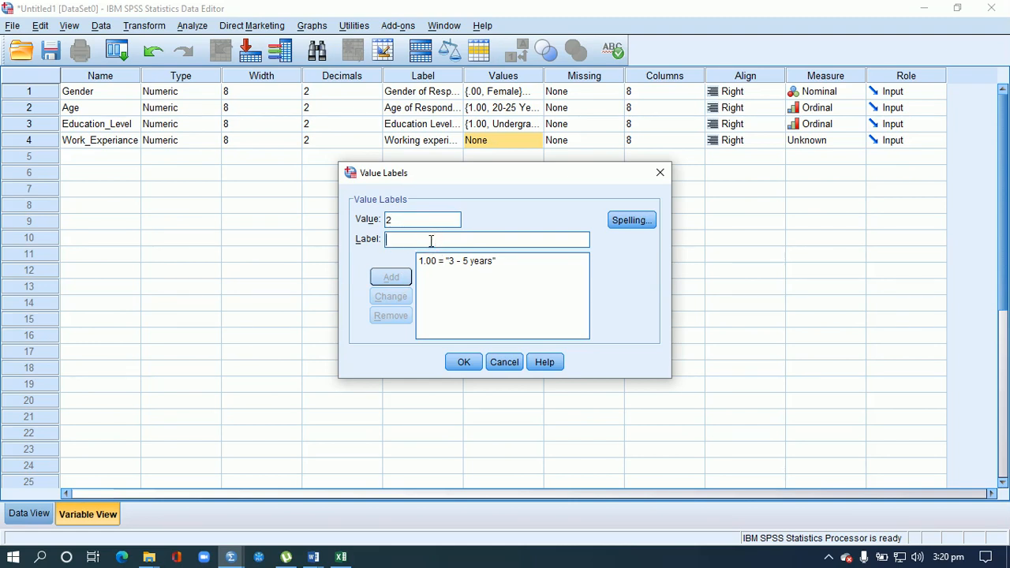
text(6-10 Years)
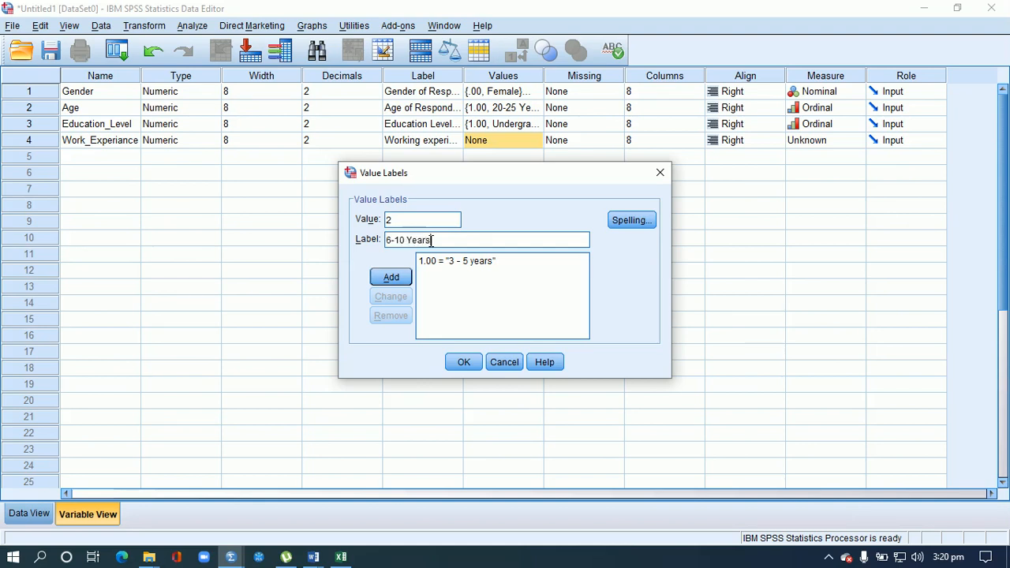
click(394, 278)
text(3)
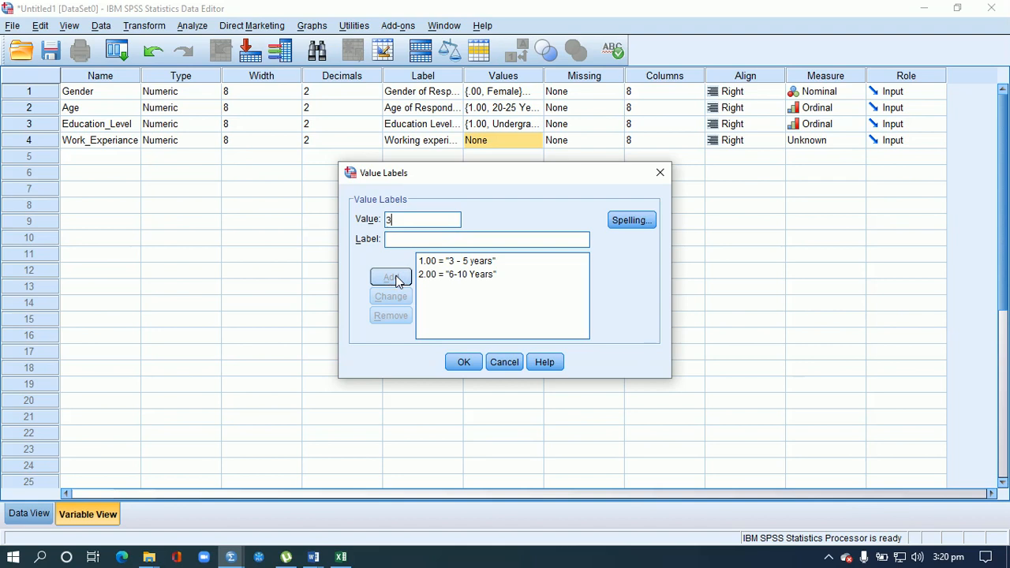
text(> 10 Years)
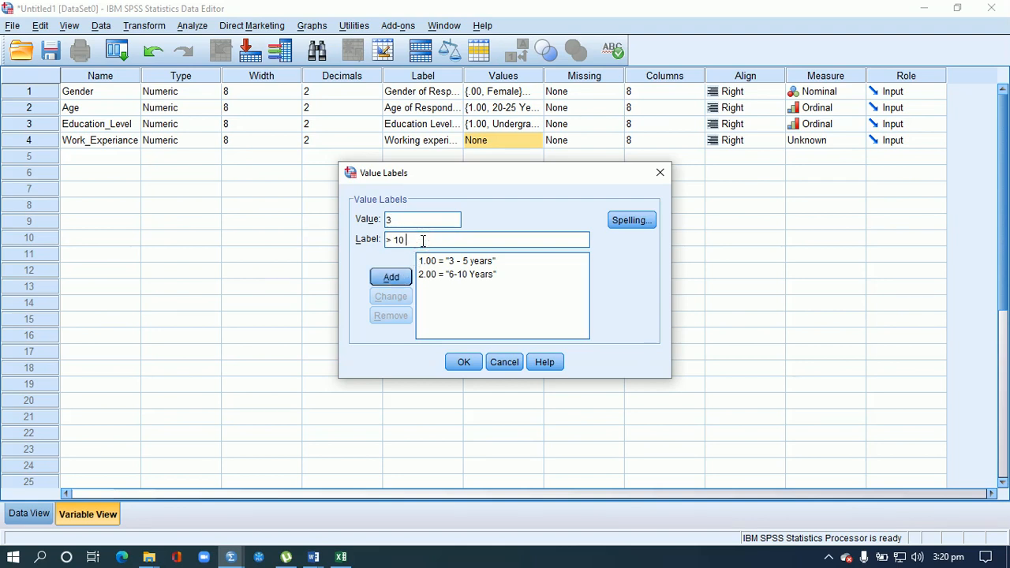
click(390, 277)
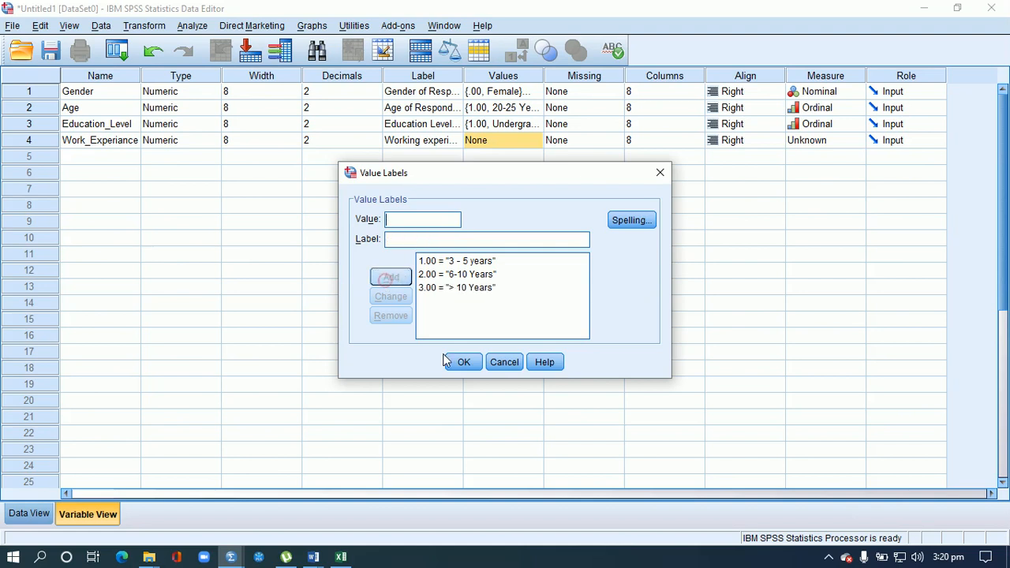
- Check and apply Work_Experiance's value labels, and set its measurement level to Ordinal
click(460, 274)
click(456, 263)
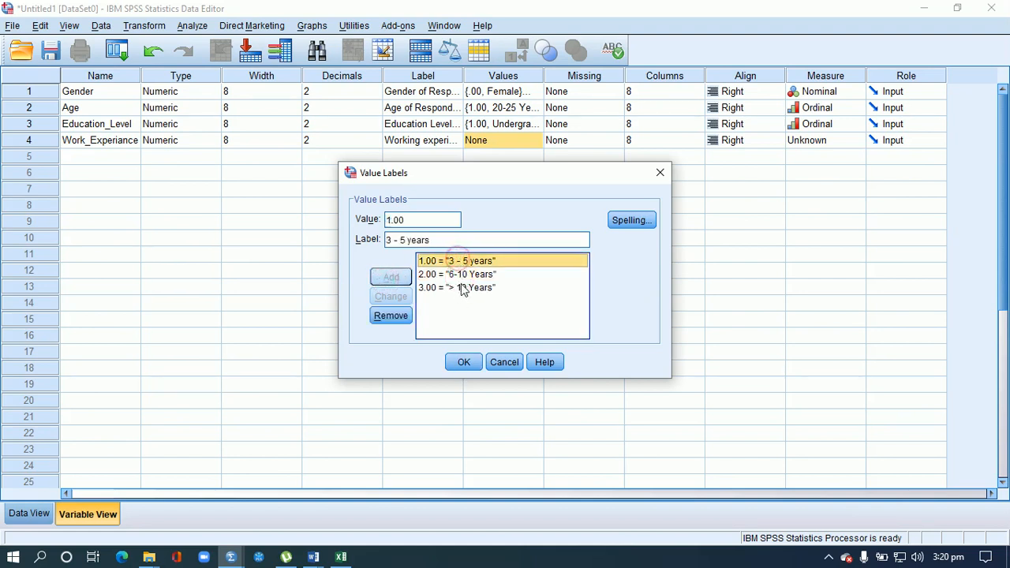
click(461, 287)
click(464, 361)
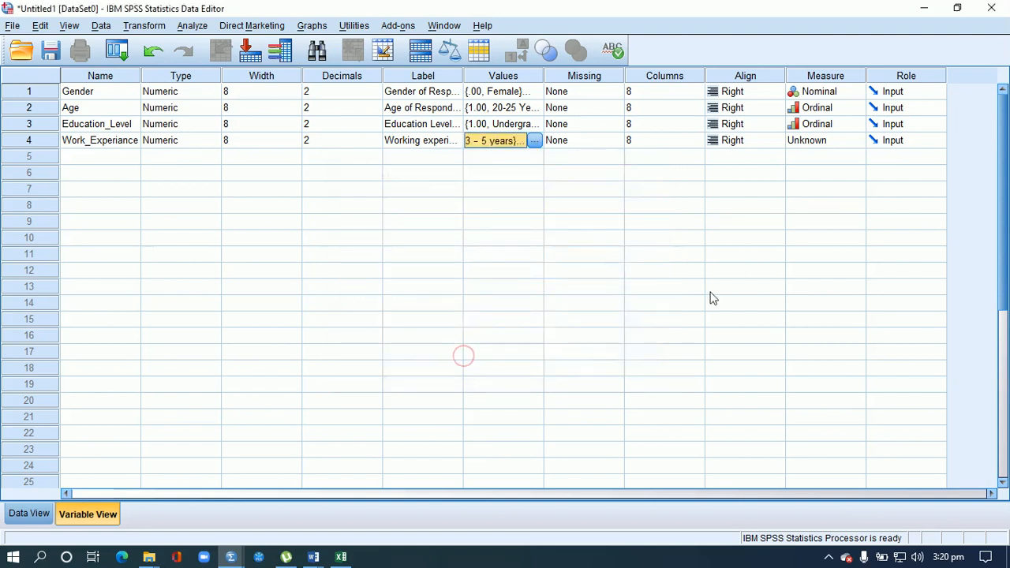
click(856, 139)
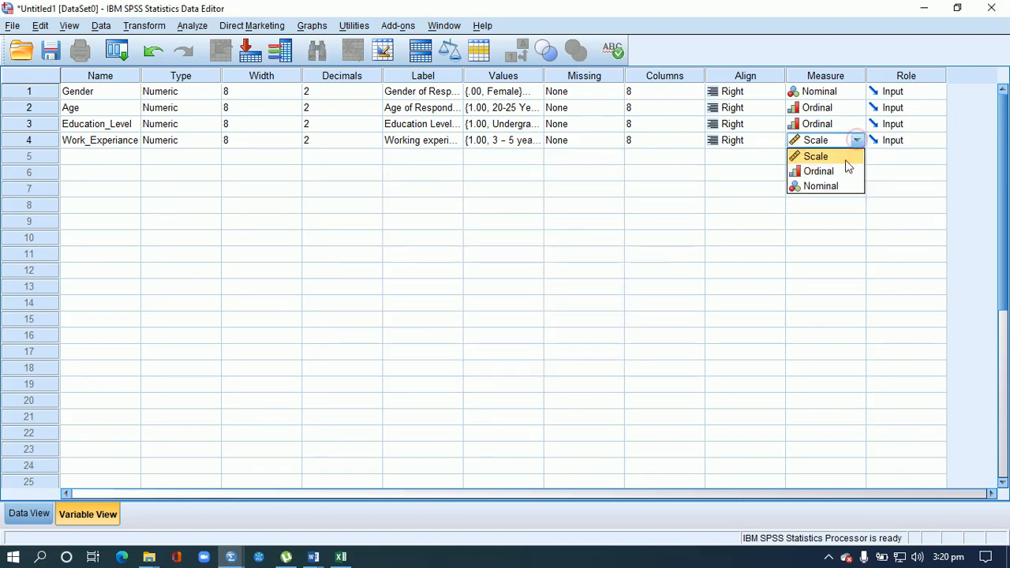
click(839, 171)
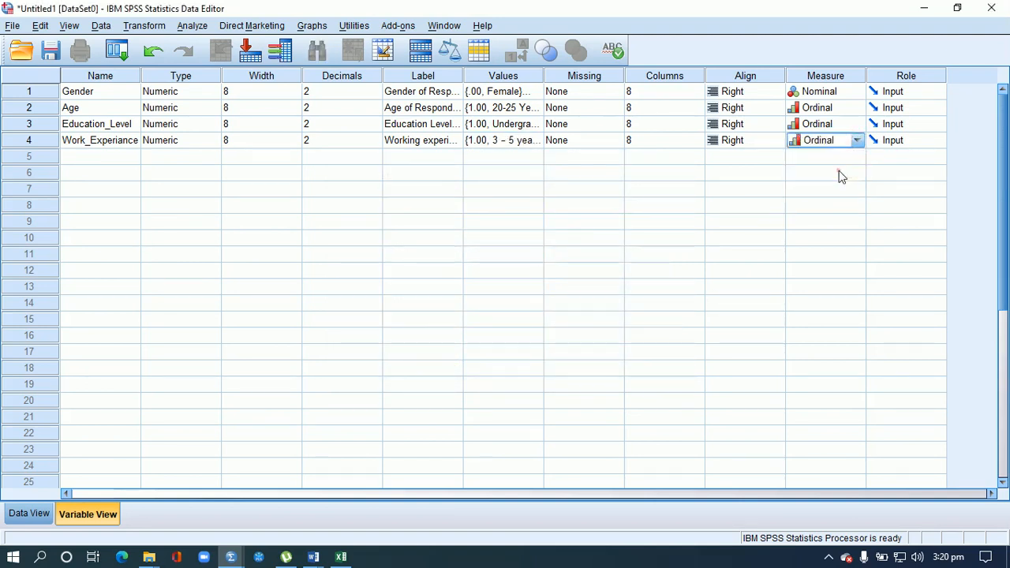
- Select the fifth variable's name cell, then check the Nature of Employment item in the Word questionnaire and the Employment column in the Excel dataset
click(108, 157)
mouse_move(313, 557)
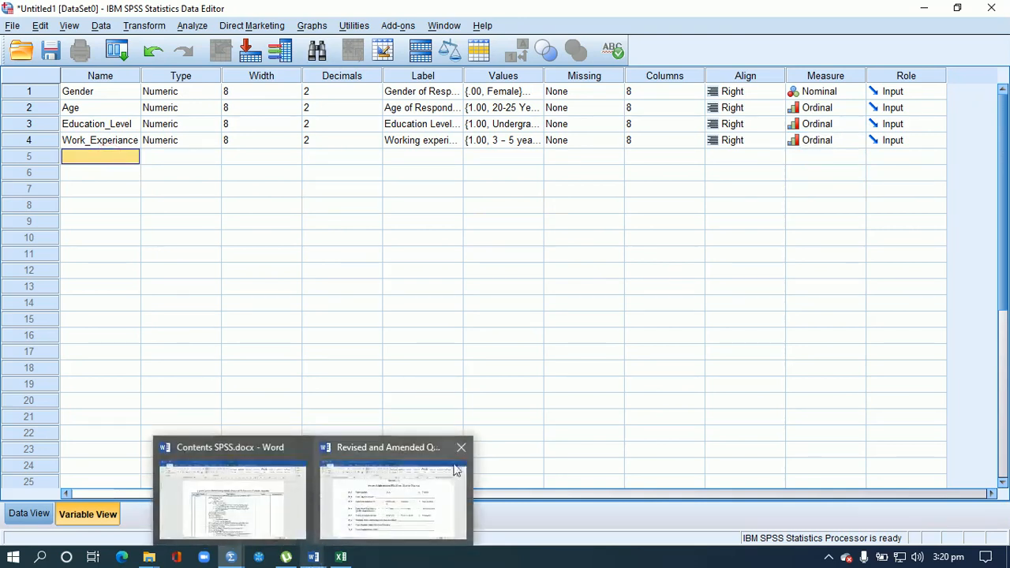
click(452, 465)
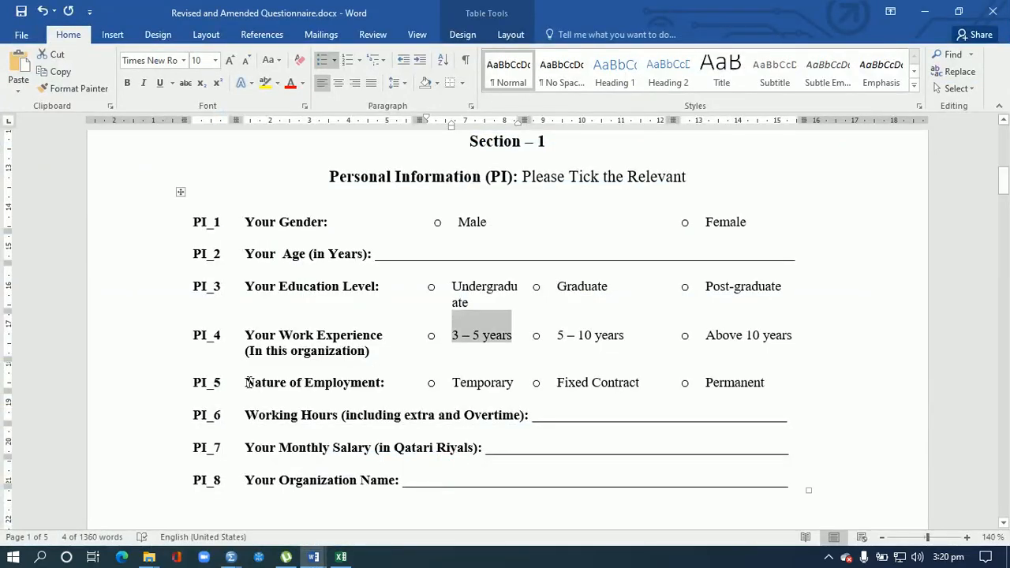
drag(247, 381, 381, 383)
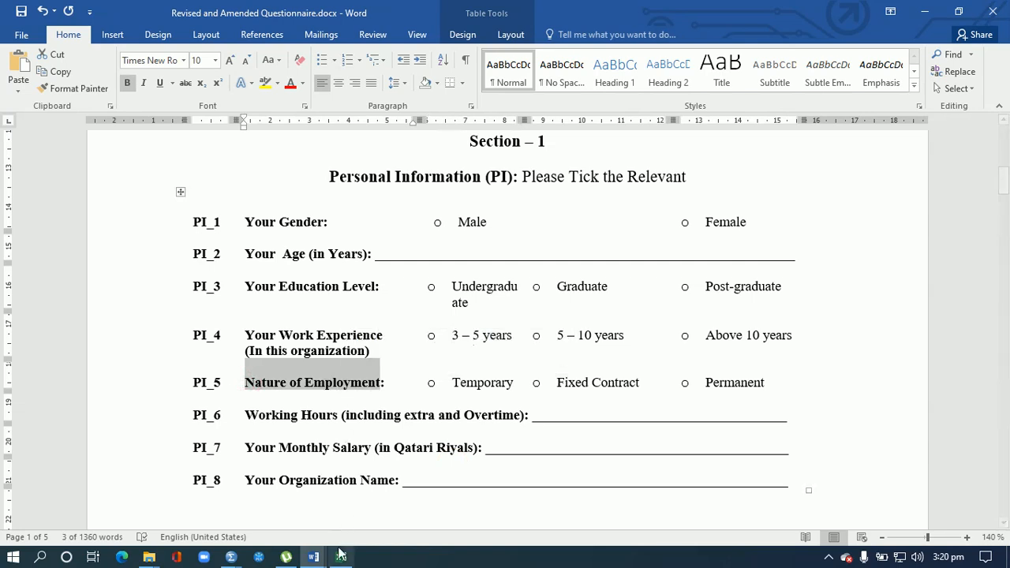
mouse_move(340, 557)
click(341, 496)
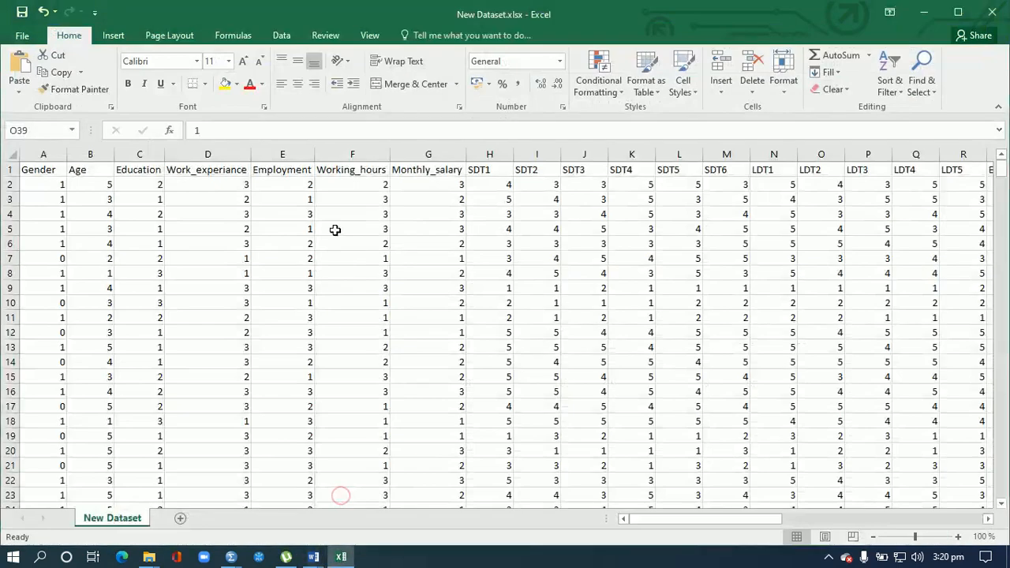
click(273, 169)
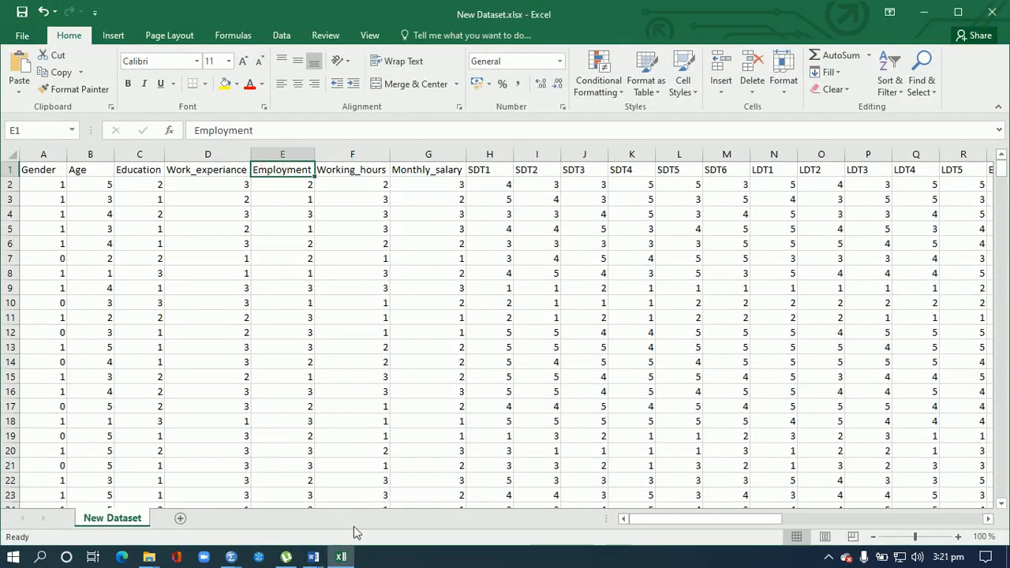
click(340, 557)
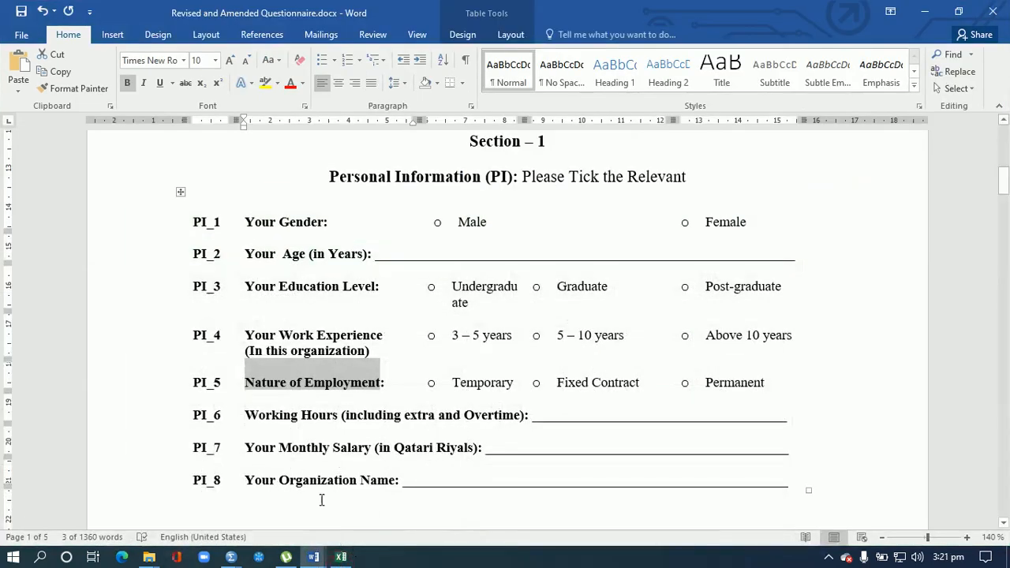
mouse_move(314, 559)
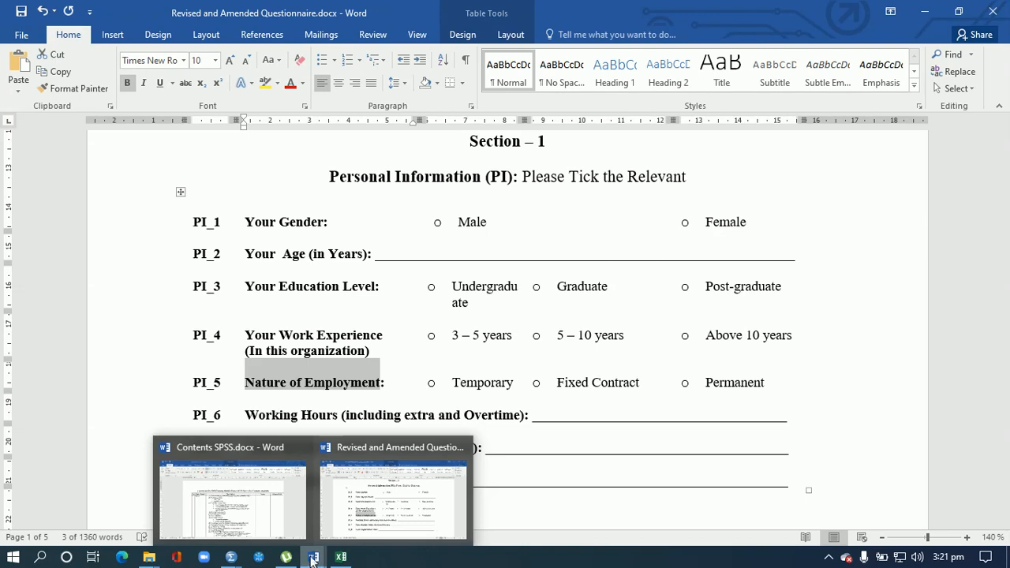
- Switch to the SPSS data editor, name the fifth variable Employement and label it "Nature Of employement of Respondant"
mouse_move(241, 560)
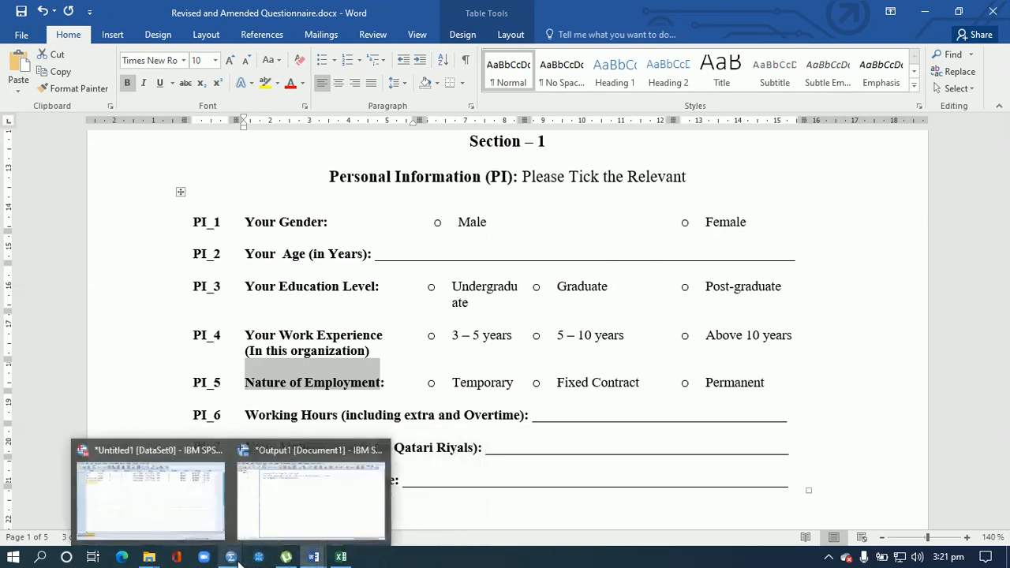
click(184, 490)
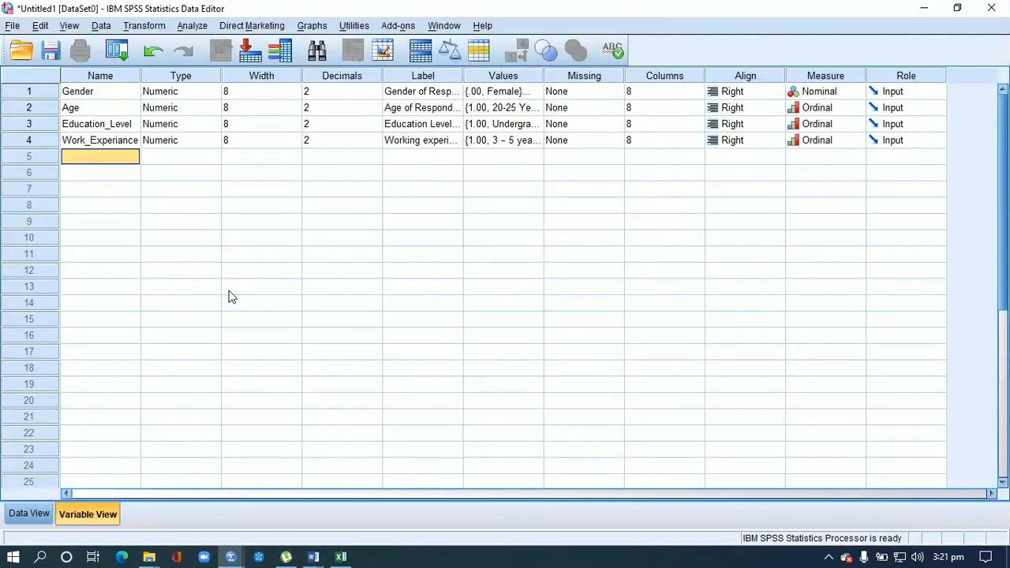
text(Employement)
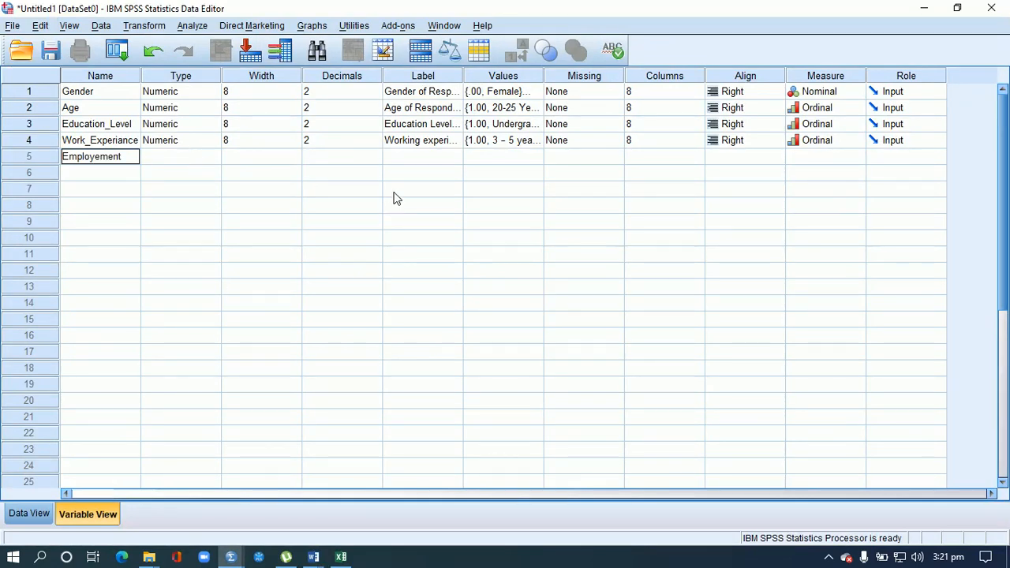
click(420, 161)
click(420, 162)
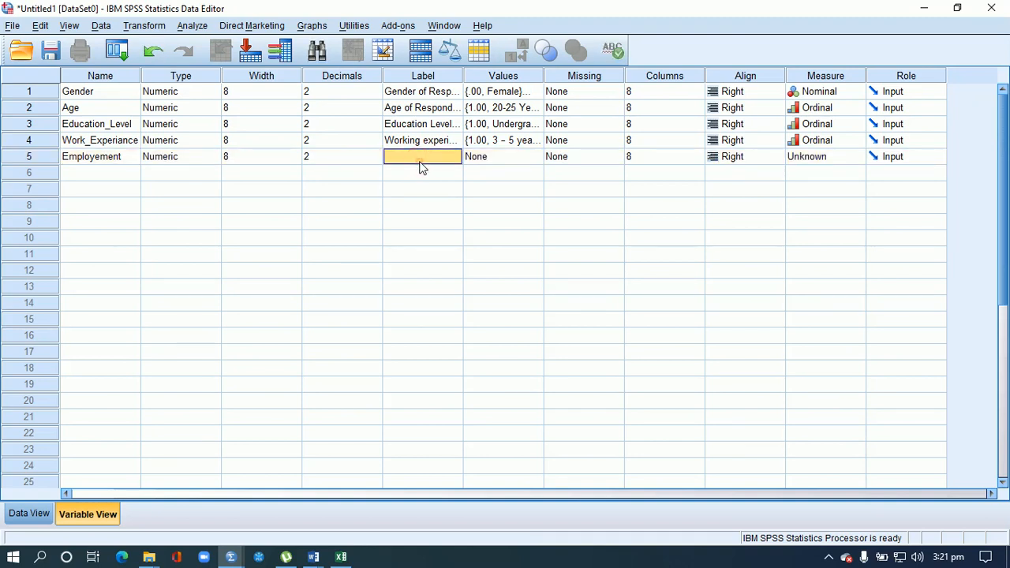
text(Nature Of employee)
key(Home)
text(ment of Respondant)
- Add the value label 1 = Temporary to Employement, checking the Nature of Employment options in the Word questionnaire
click(534, 164)
click(537, 164)
text(1)
click(441, 242)
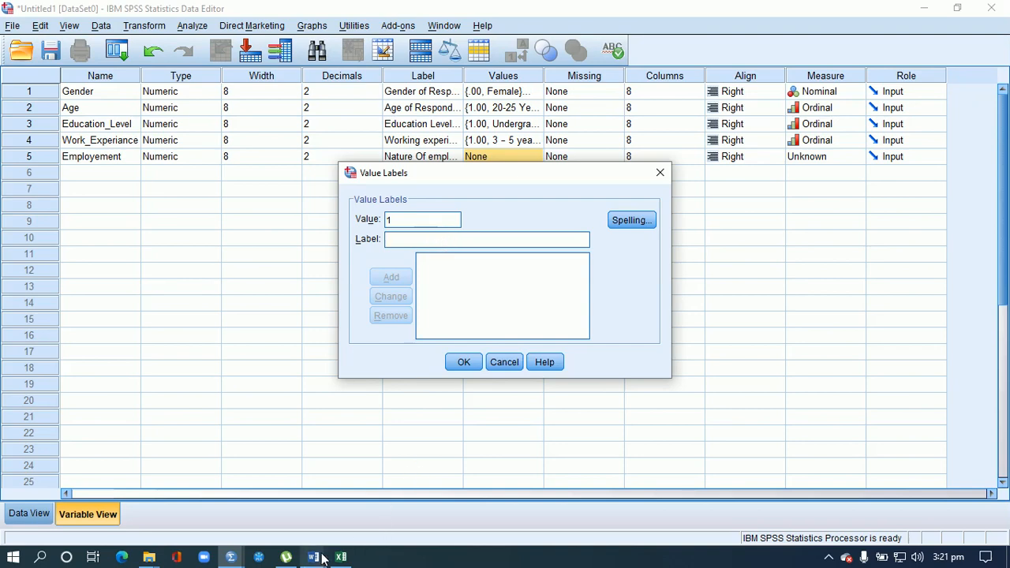
mouse_move(315, 555)
click(374, 497)
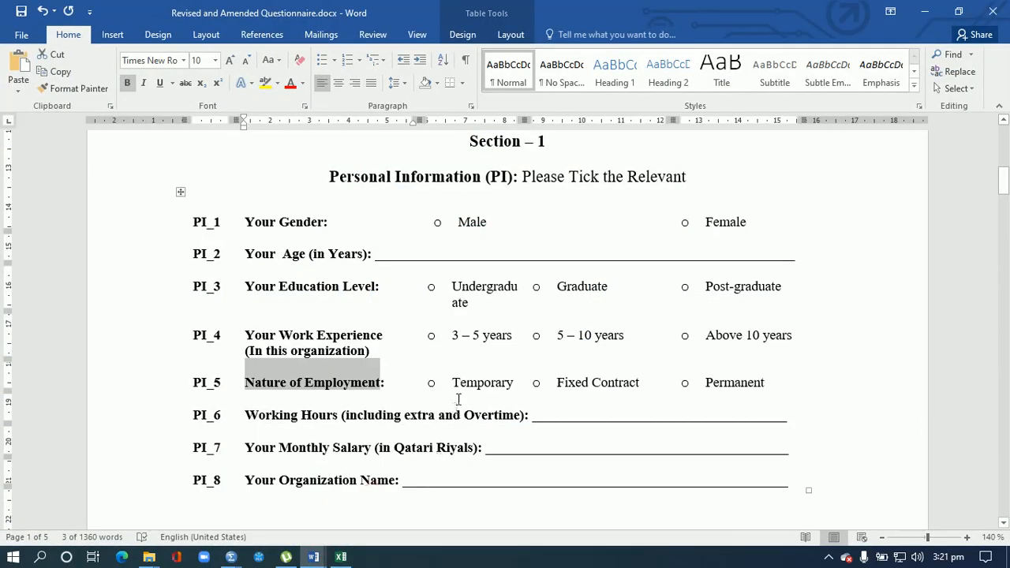
click(230, 556)
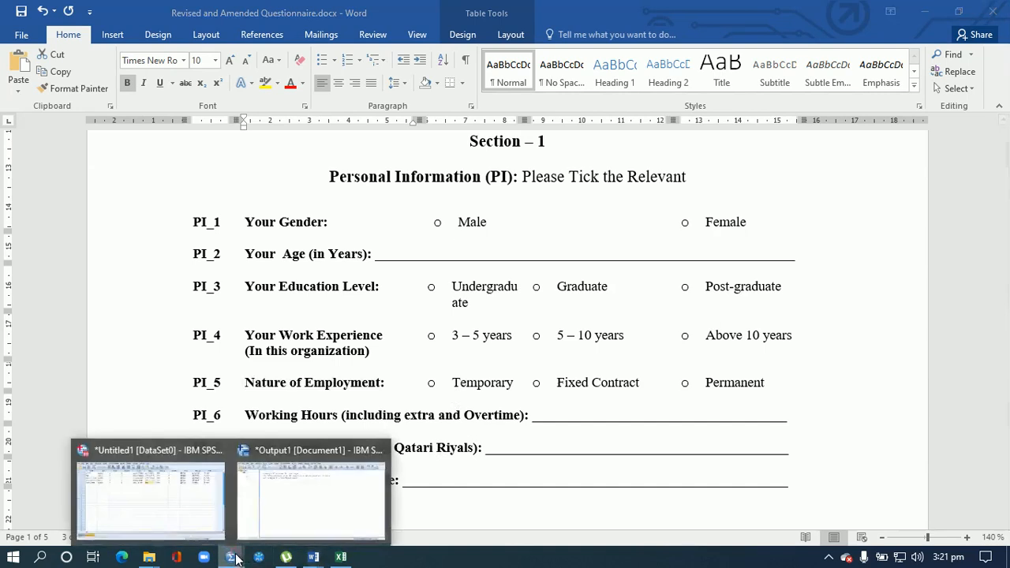
click(200, 510)
text(Temporary)
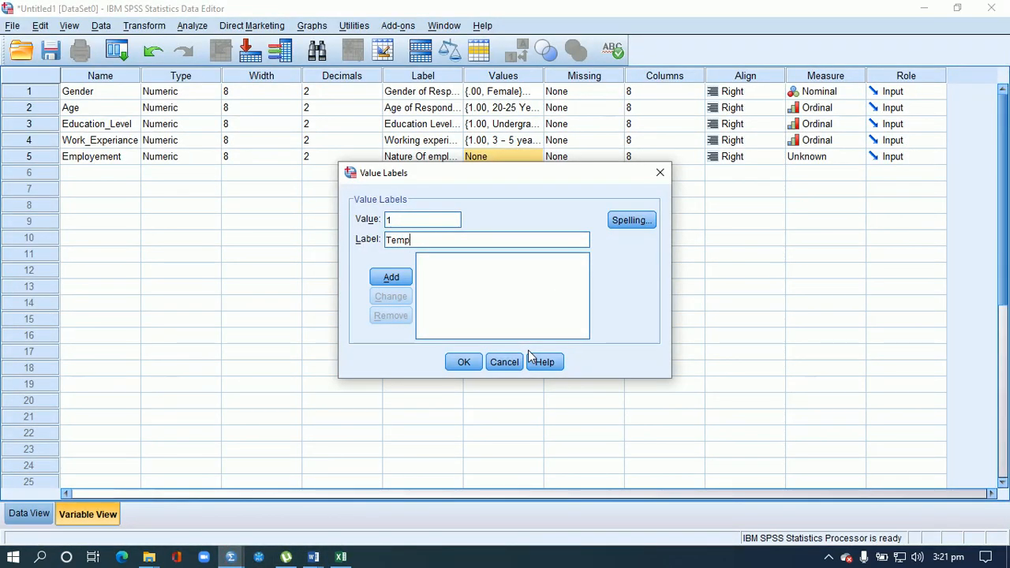
click(400, 280)
- Add the value labels 2 = Fixed Contract and 3 = Permanant to Employement and apply them
text(2)
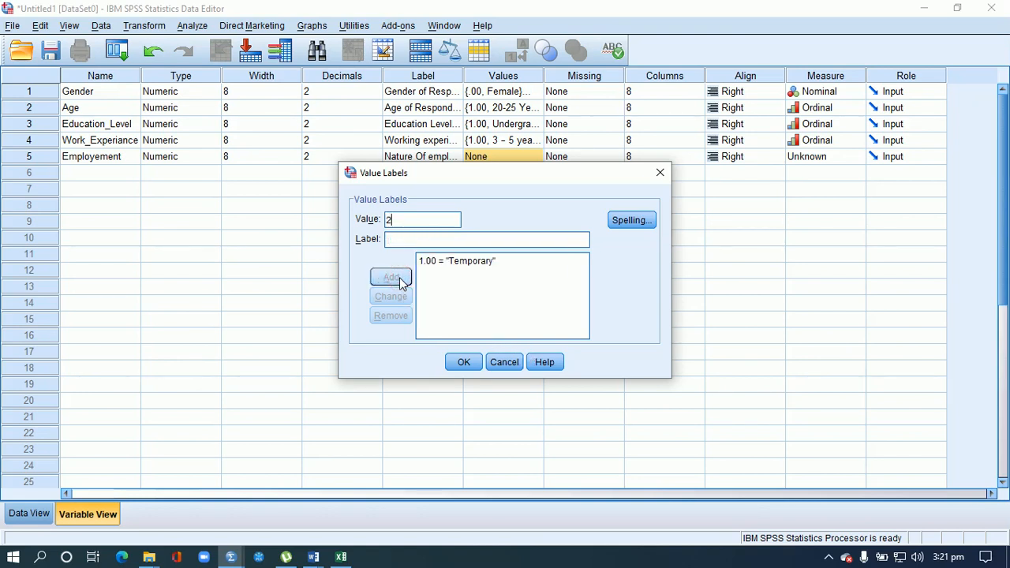
click(452, 241)
text(Fixed Contract)
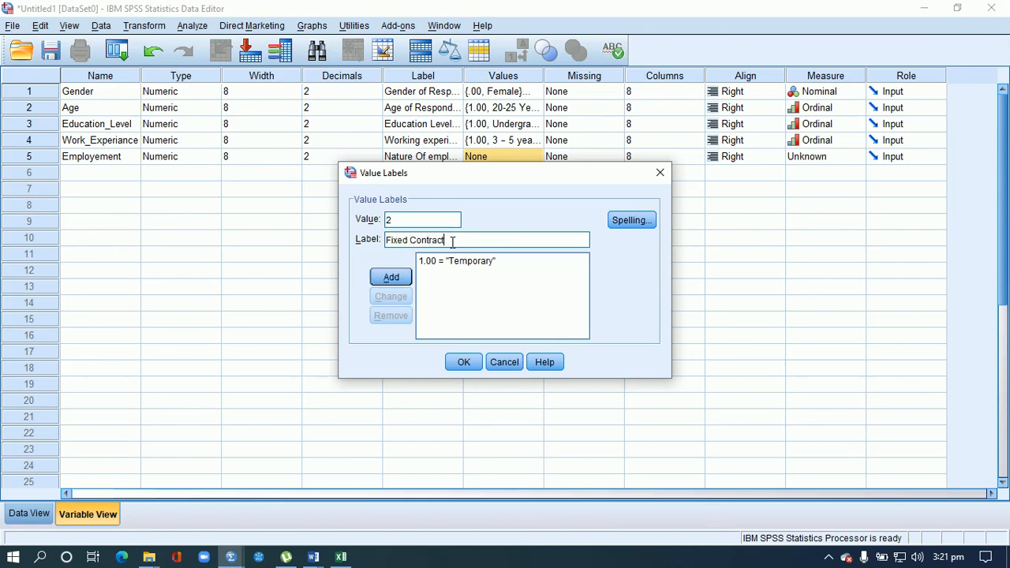
click(393, 278)
text(3)
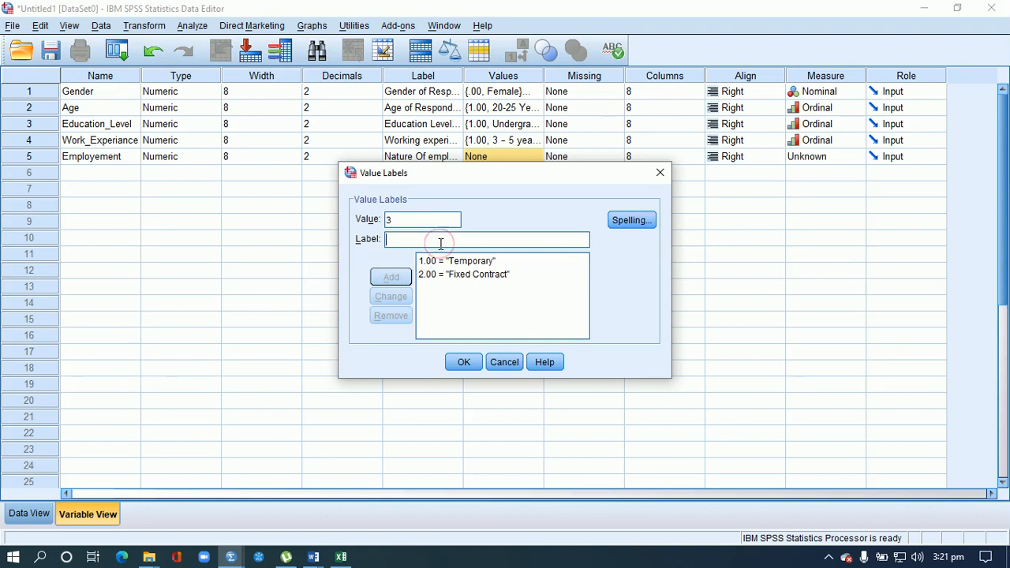
text(Permanant)
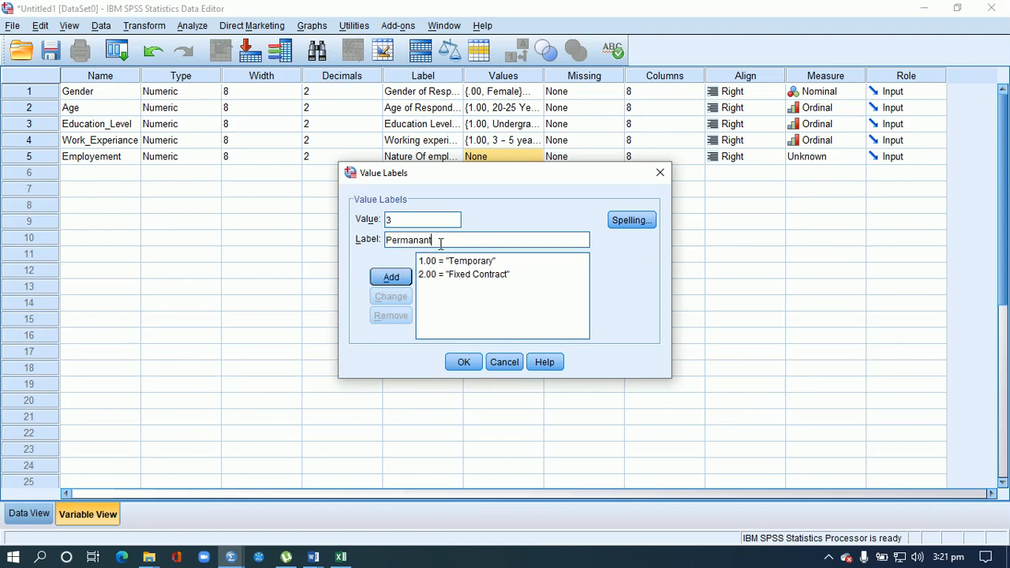
click(392, 277)
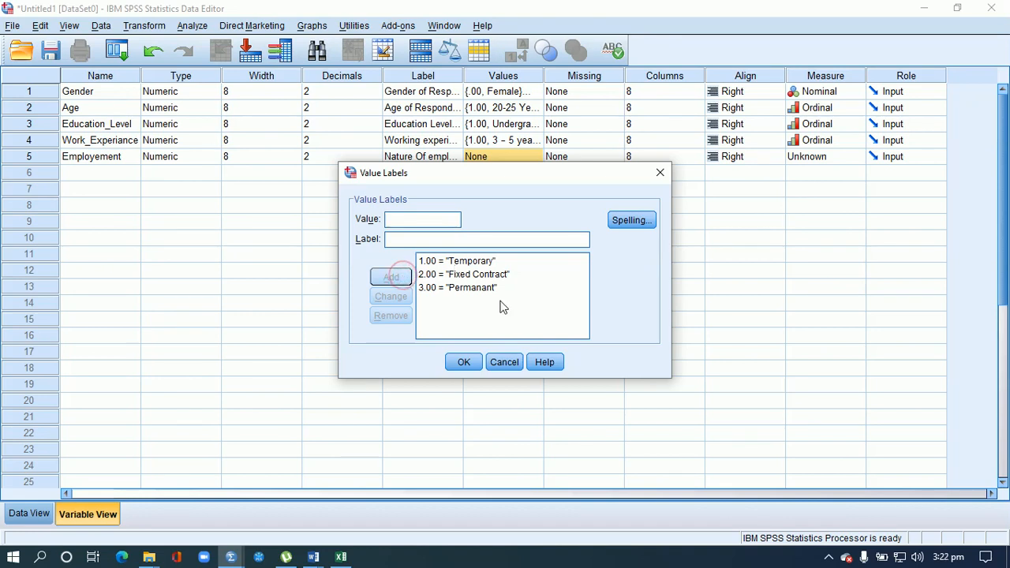
click(463, 362)
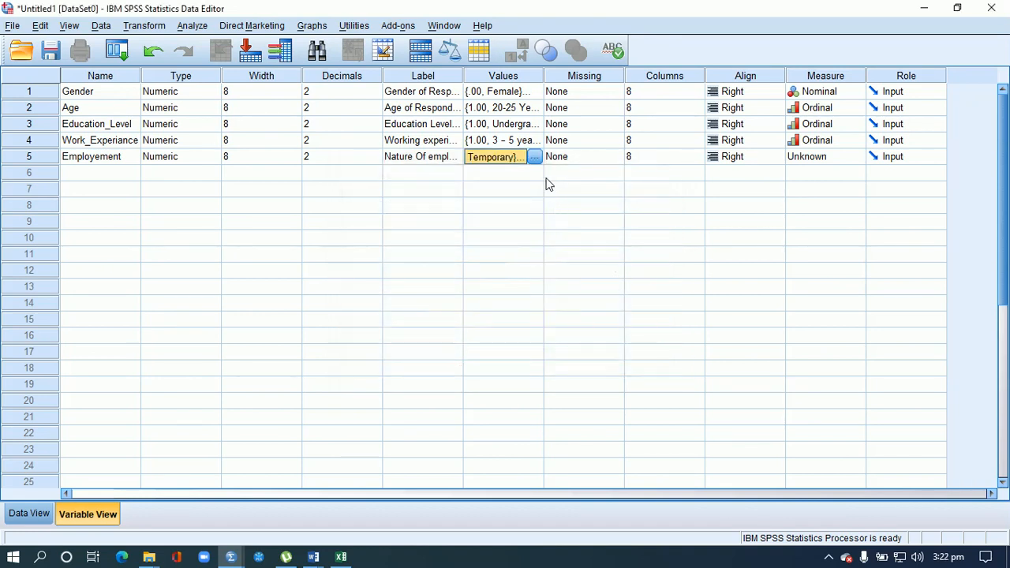
- Reopen Employement's value labels and review the Temporary, Fixed Contract and Permanant entries
click(535, 157)
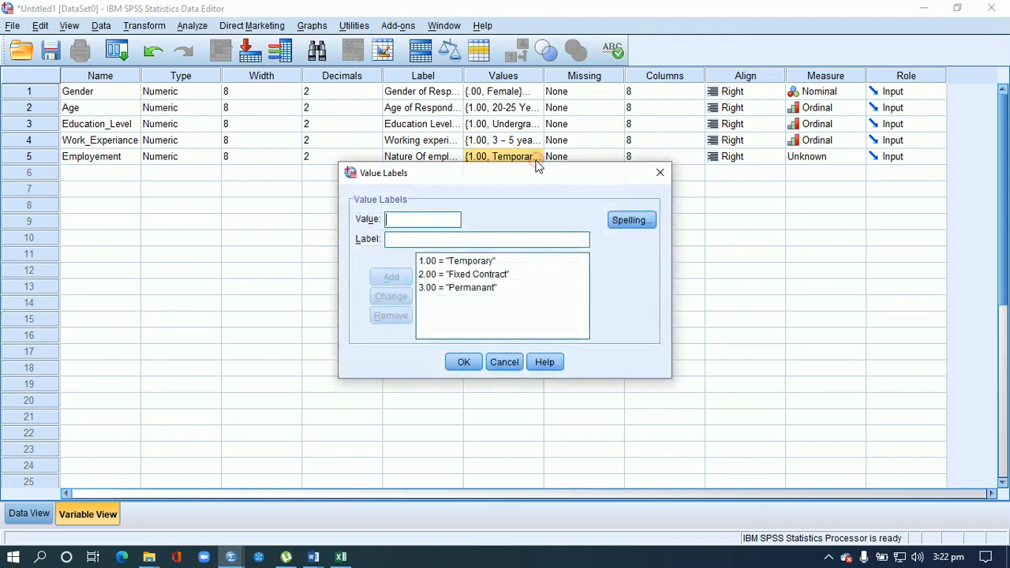
click(485, 274)
click(470, 267)
click(478, 274)
click(472, 288)
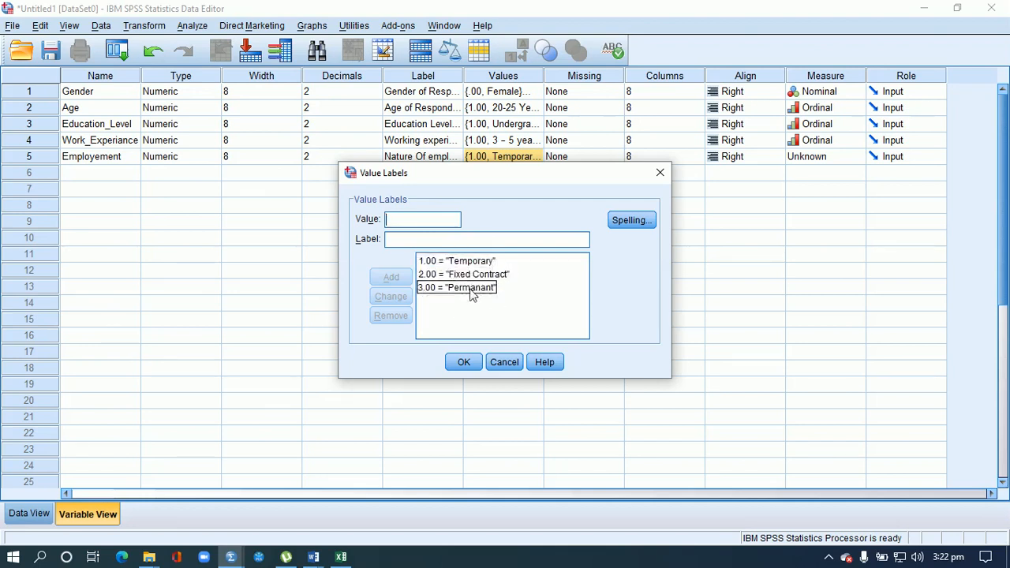
click(471, 289)
click(470, 265)
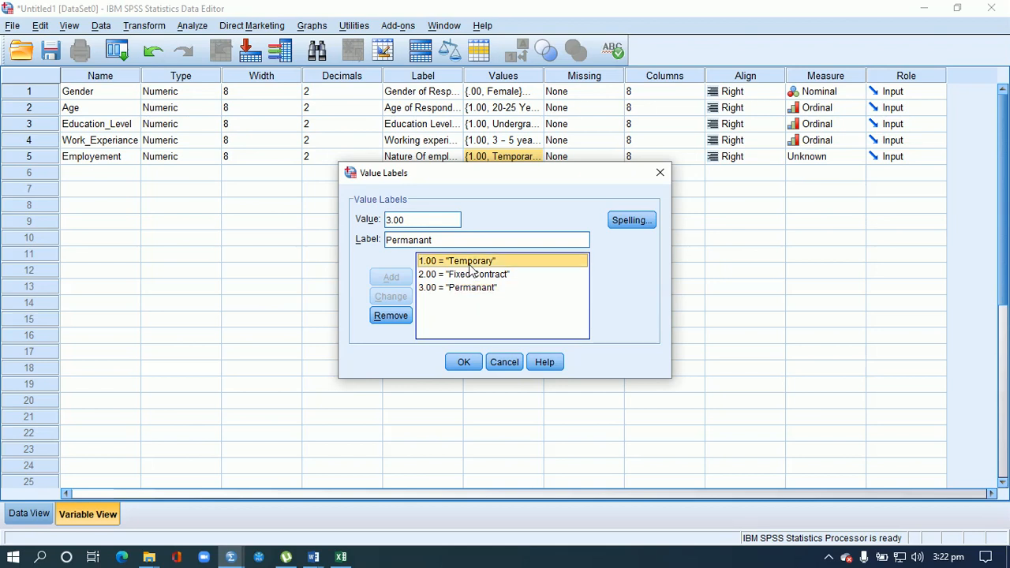
click(470, 275)
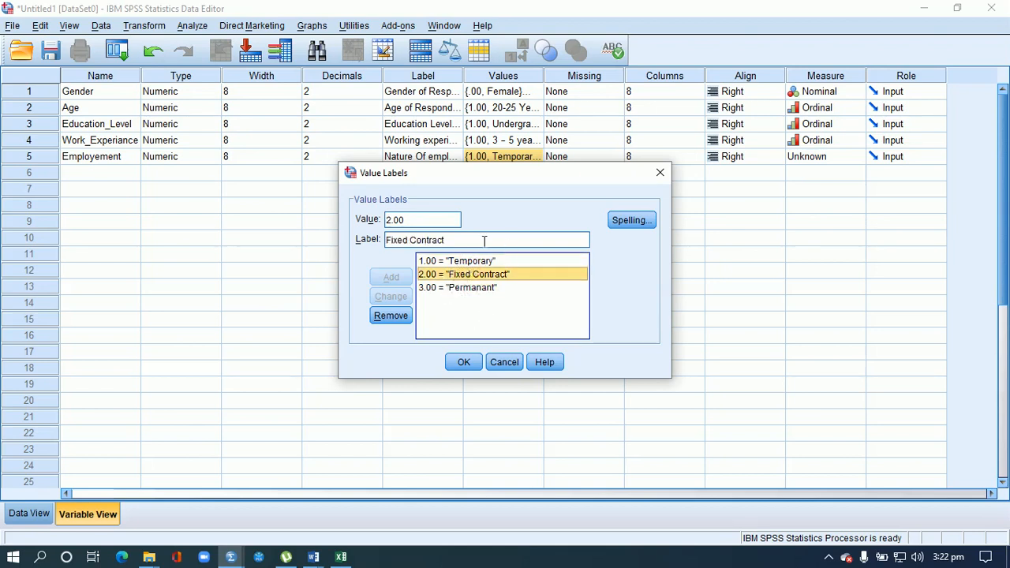
click(473, 290)
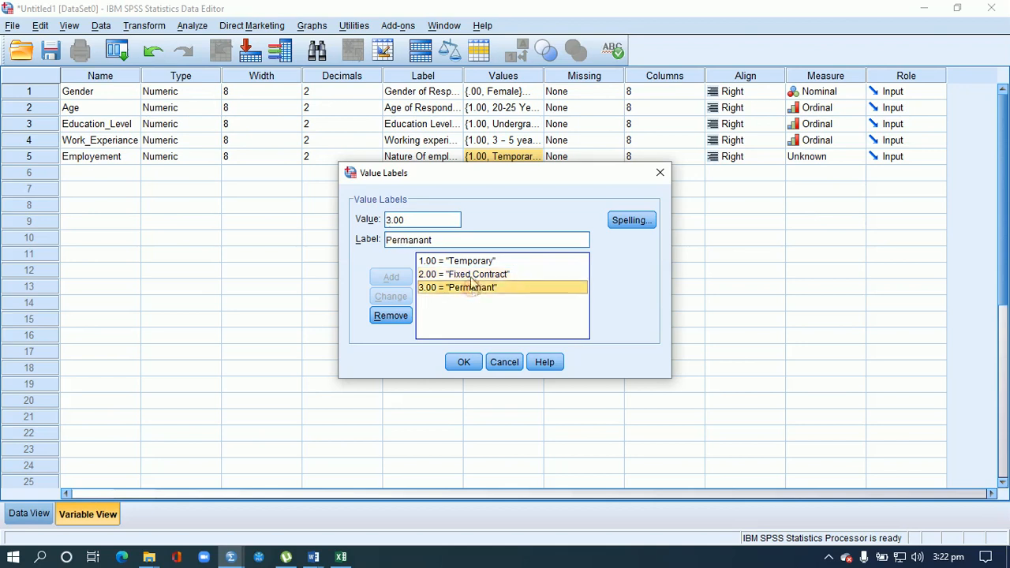
click(464, 262)
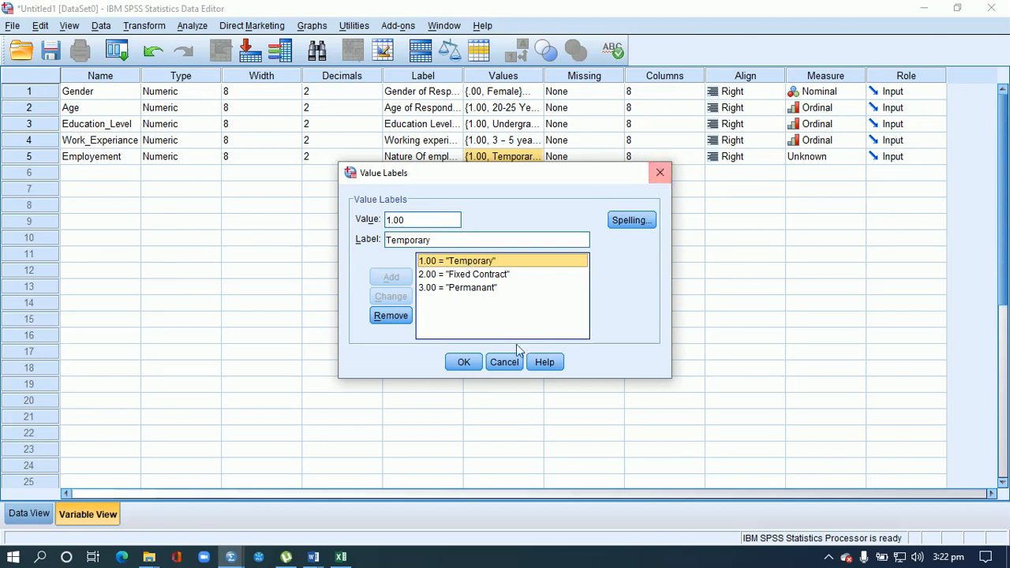
- Confirm Employement's value labels and set its measurement level to Nominal
click(463, 361)
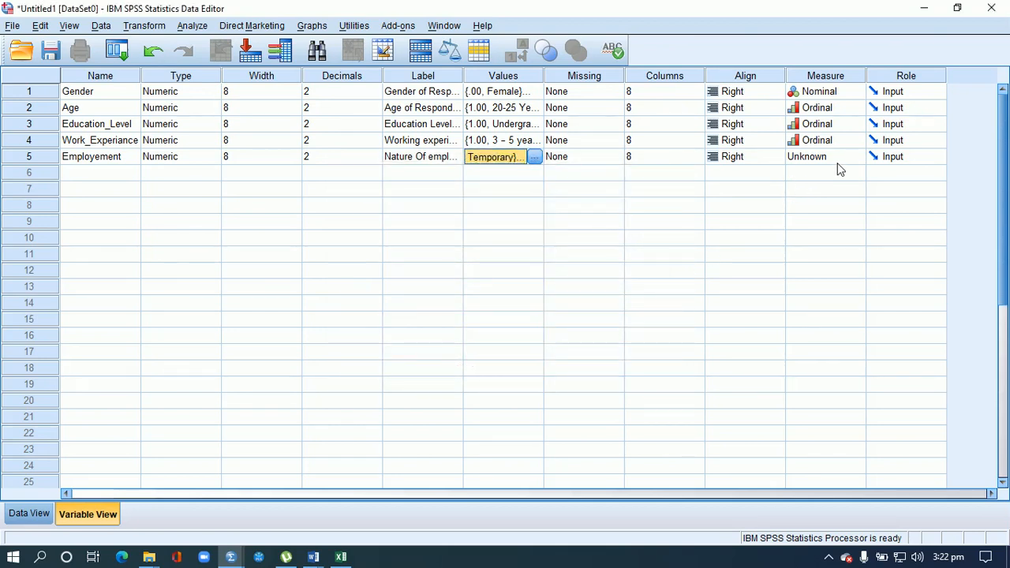
click(857, 158)
click(836, 203)
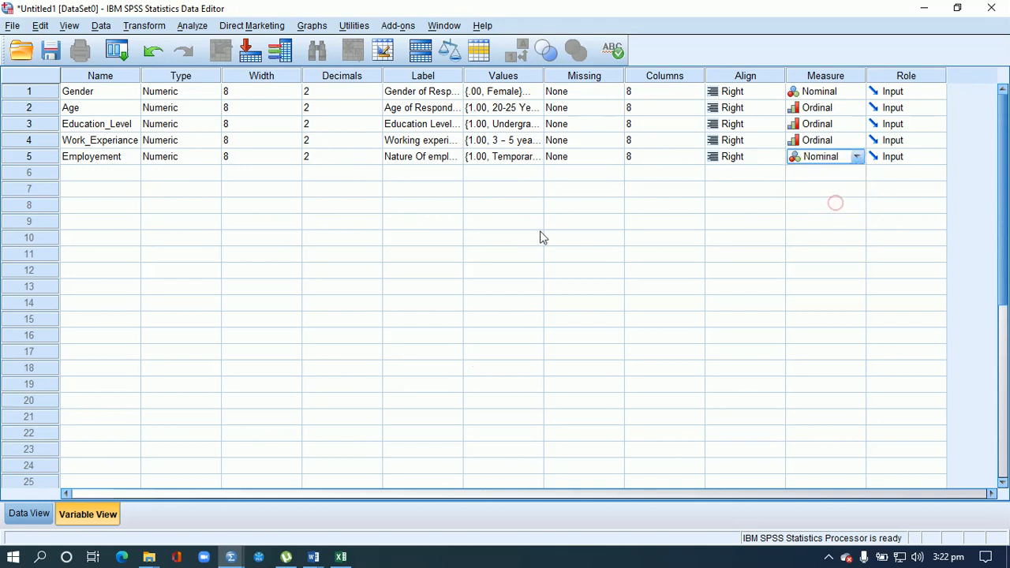
- Select the sixth variable's name cell, then check the Working Hours item in the Word questionnaire and the Working_hours column in the Excel dataset
click(112, 172)
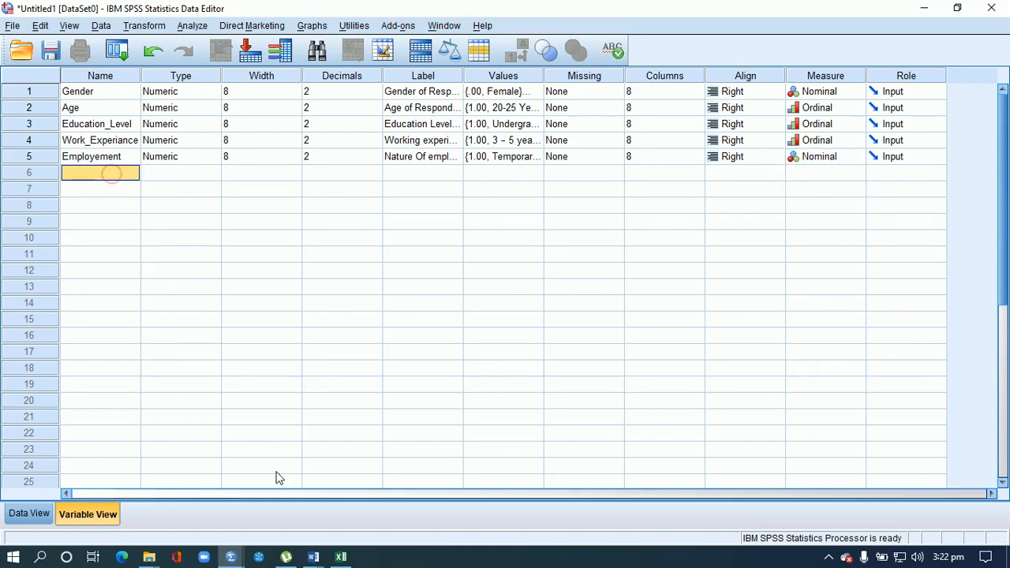
mouse_move(313, 557)
click(337, 510)
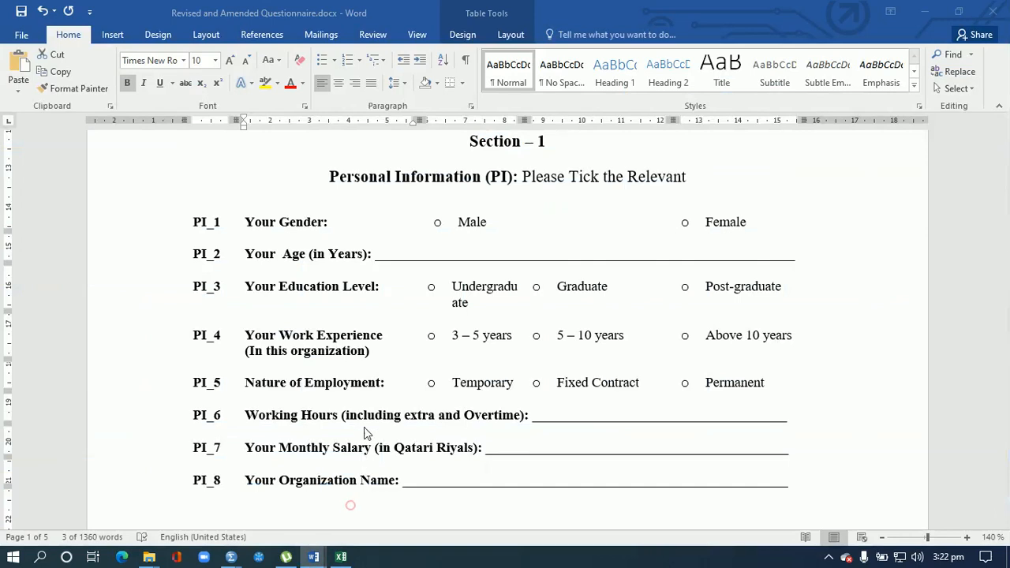
drag(246, 414, 339, 414)
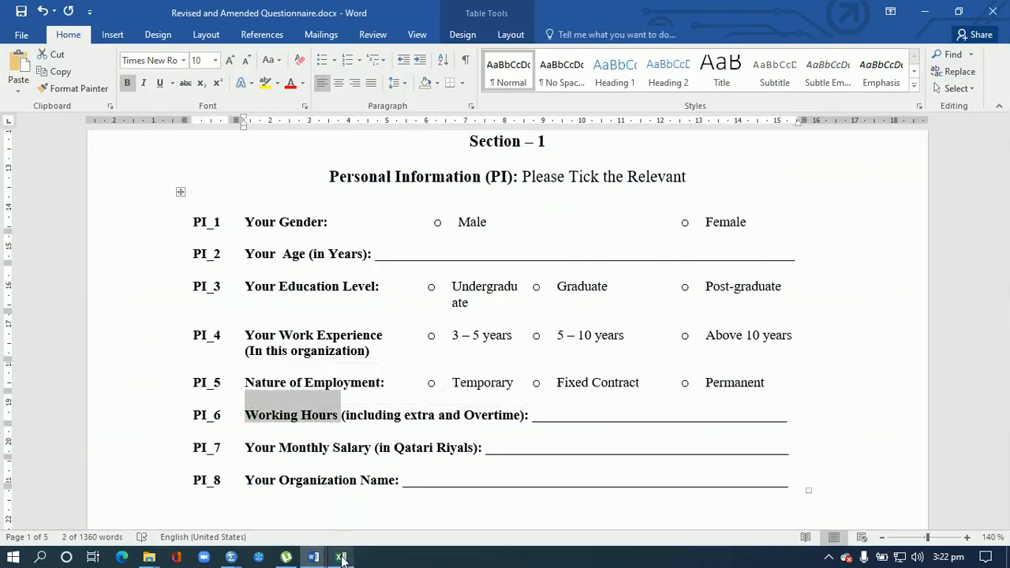
click(341, 558)
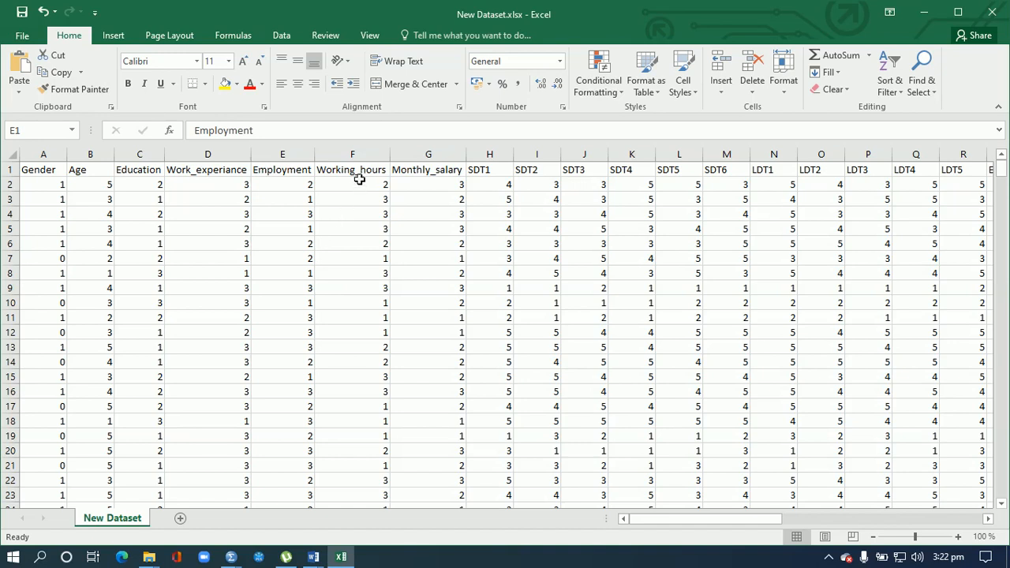
click(355, 171)
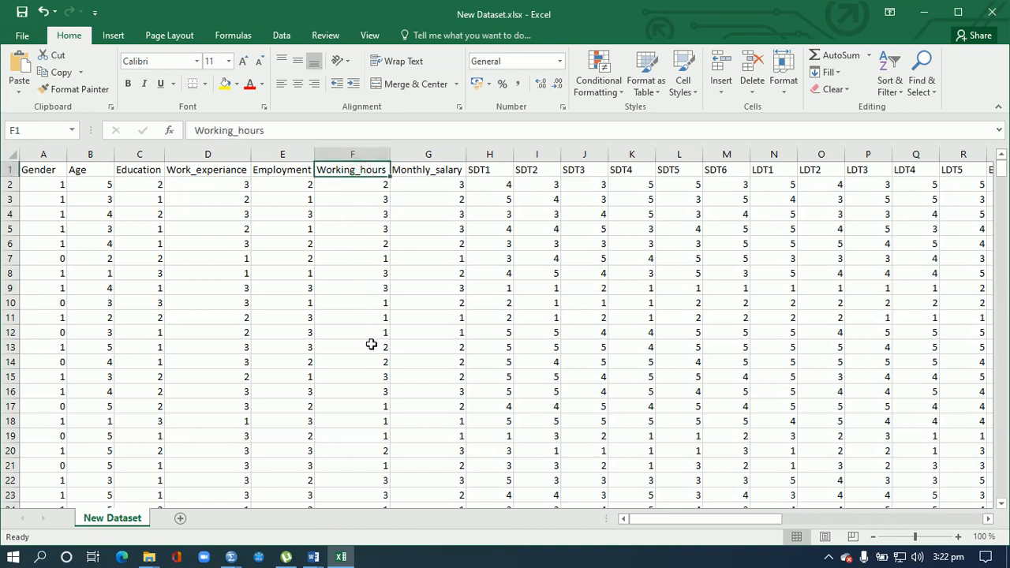
mouse_move(314, 556)
click(348, 504)
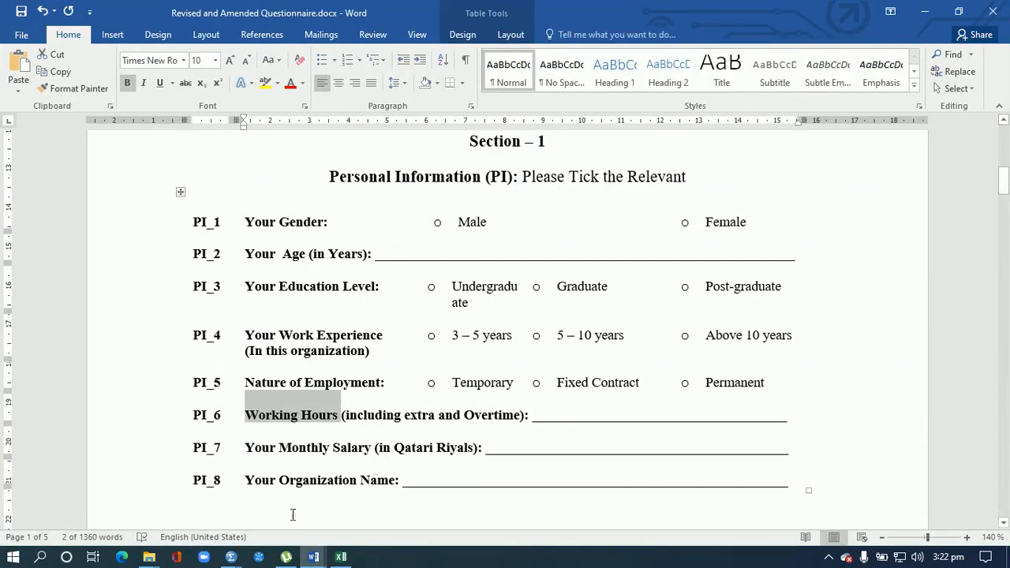
- Switch to the SPSS data editor and name the sixth variable Working_hours
mouse_move(231, 556)
click(195, 509)
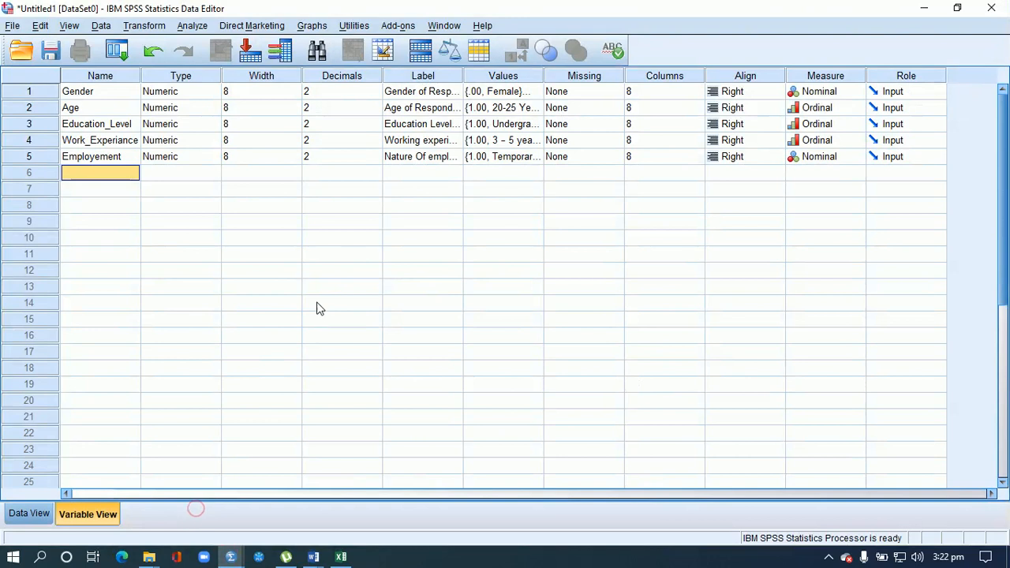
text(WSo)
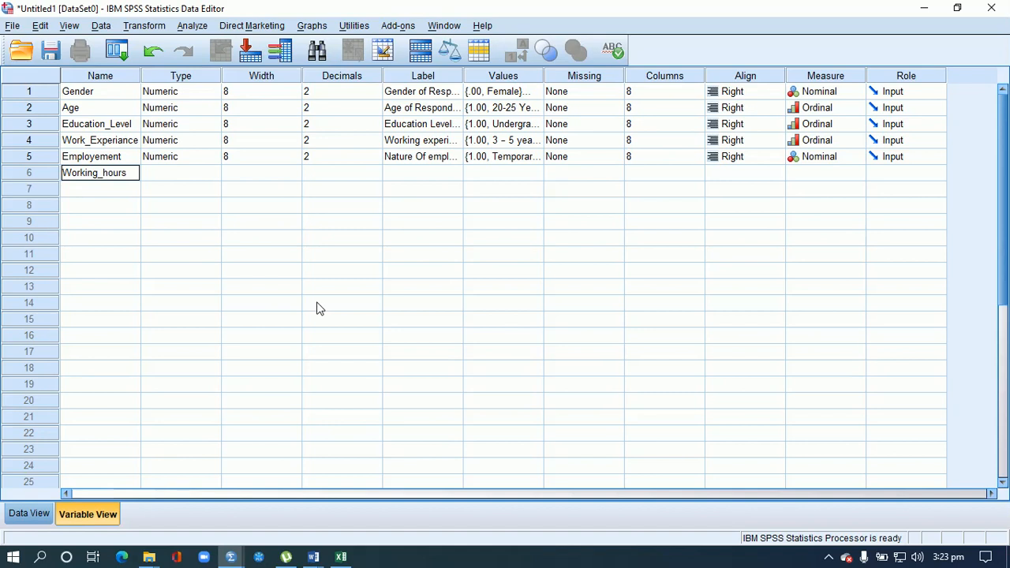
click(412, 175)
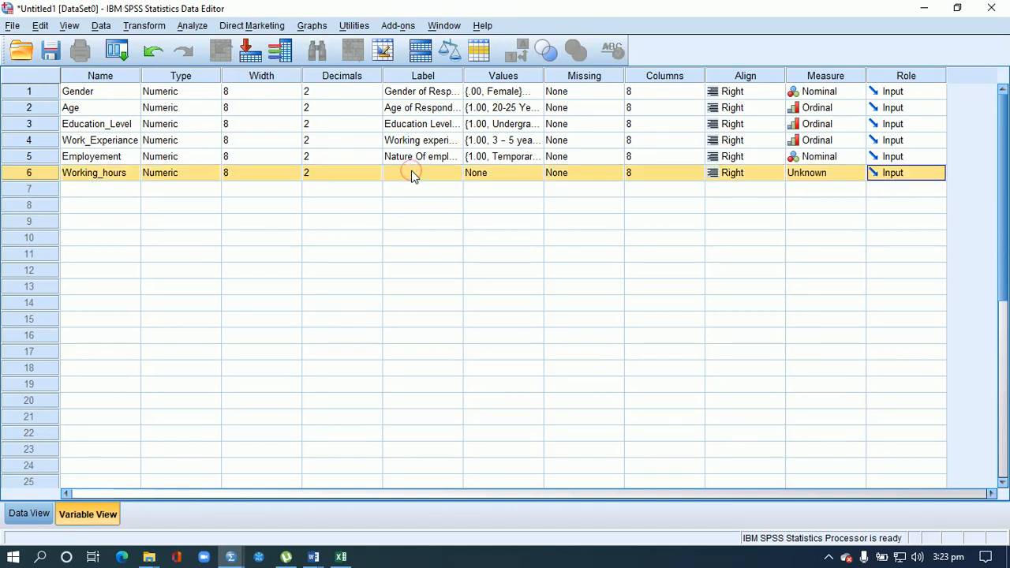
- Set the label of Working_hours to "Total daily working hours of respondant"
click(411, 176)
text(Working hours)
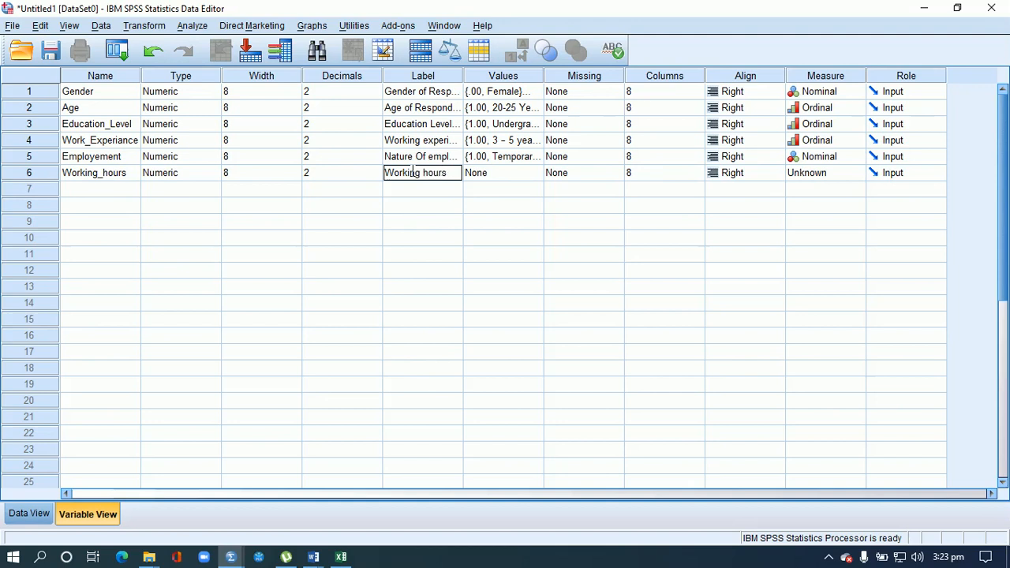
key(BackSpace)
key(BackSpace)
key(BackSpace)
key(BackSpace)
key(BackSpace)
key(BackSpace)
key(BackSpace)
key(BackSpace)
key(BackSpace)
key(BackSpace)
key(BackSpace)
key(BackSpace)
text(Total daily working hours of respondant)
- Add the value labels 1 = 8 hours and 2 = 8-10 hours to Working_hours
click(539, 172)
click(537, 173)
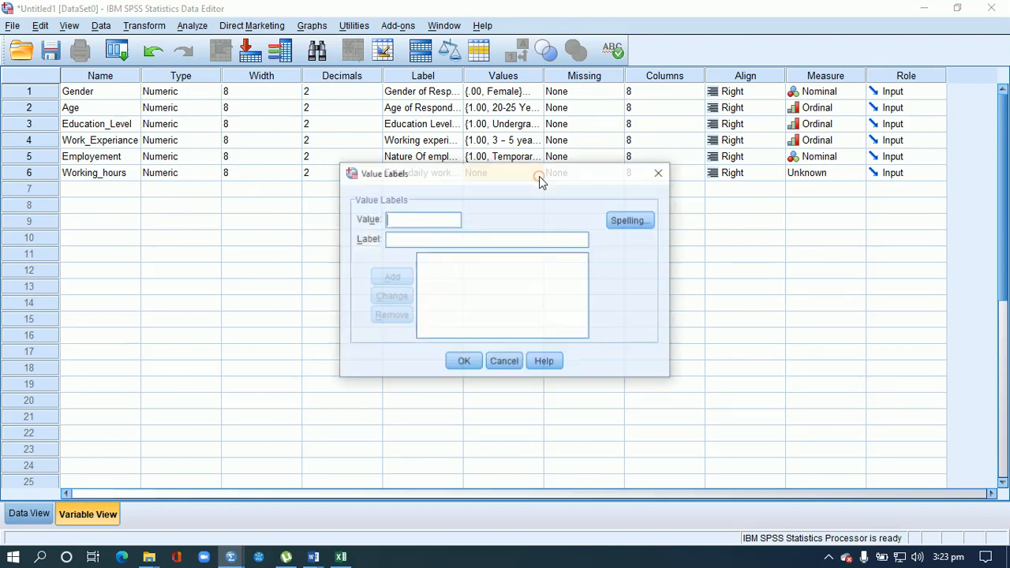
text(1)
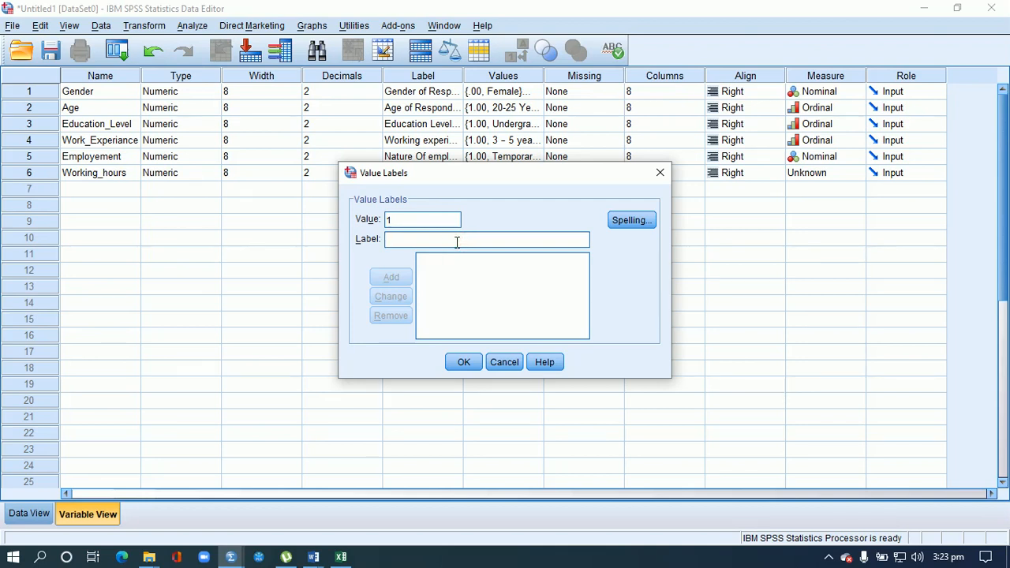
click(457, 242)
text(8 hours)
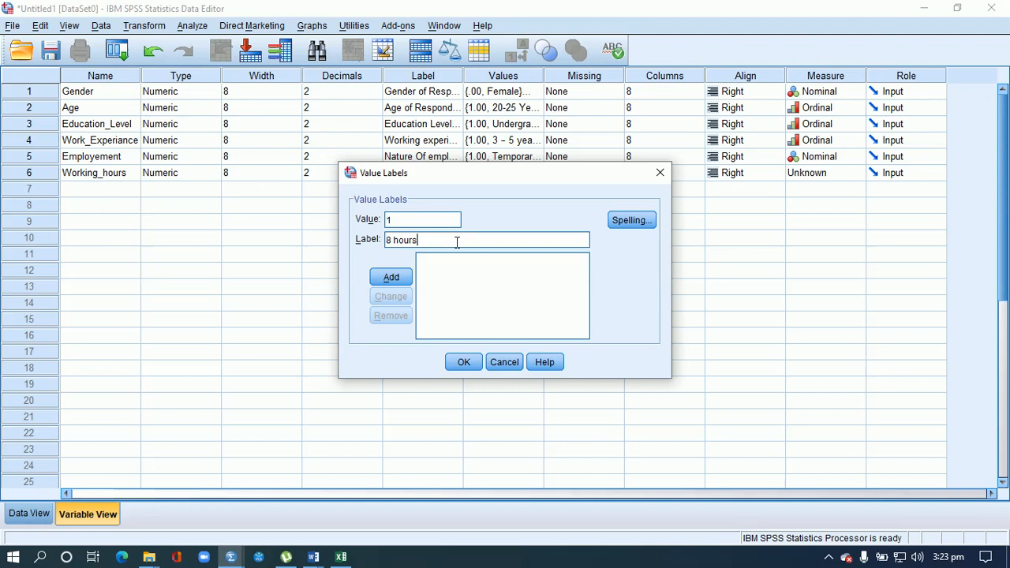
click(395, 277)
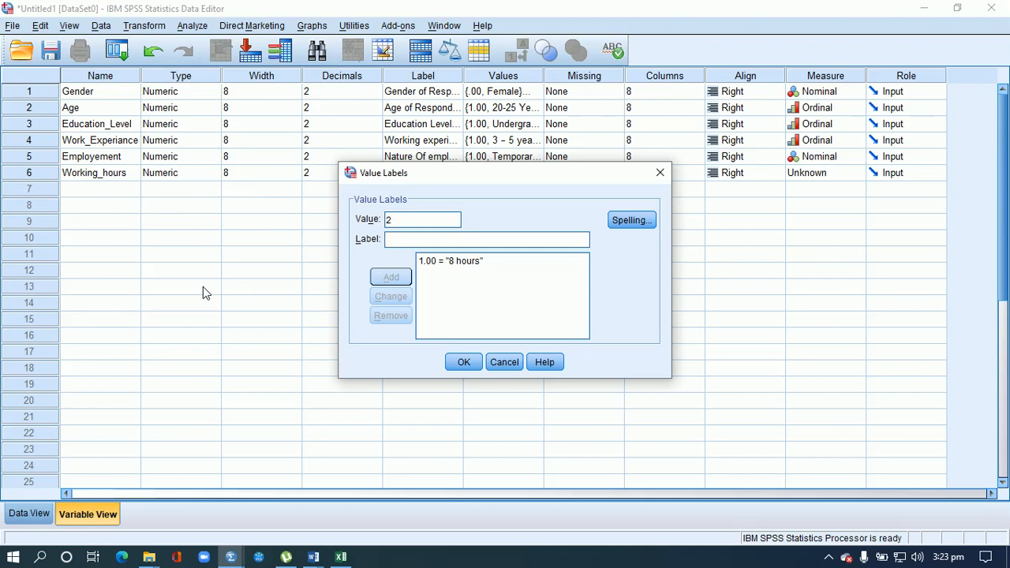
text(8-1)
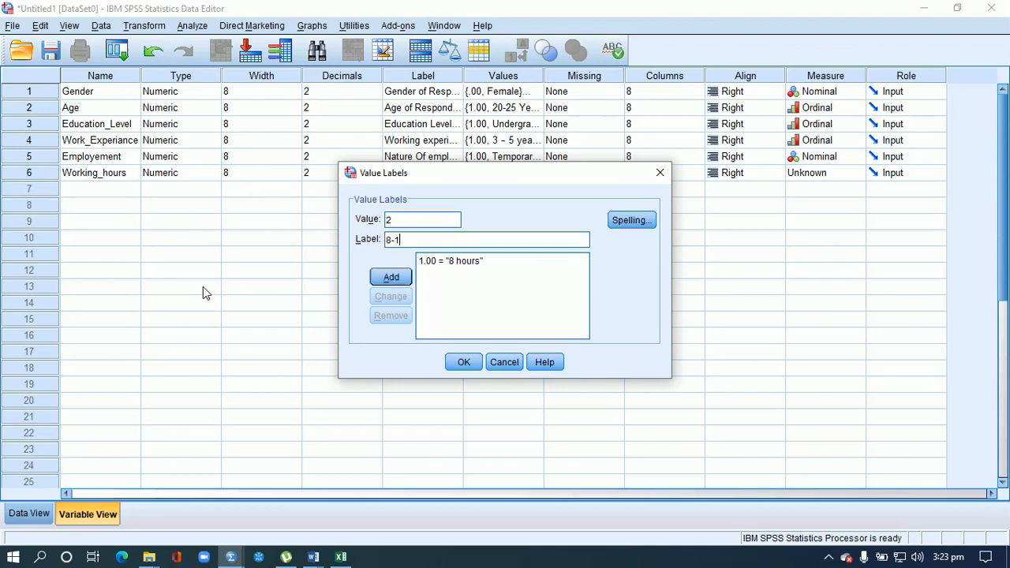
text(0 y)
text(ours)
click(397, 279)
- Add the value label 3 = 8-12 hours to Working_hours
text(3)
click(418, 241)
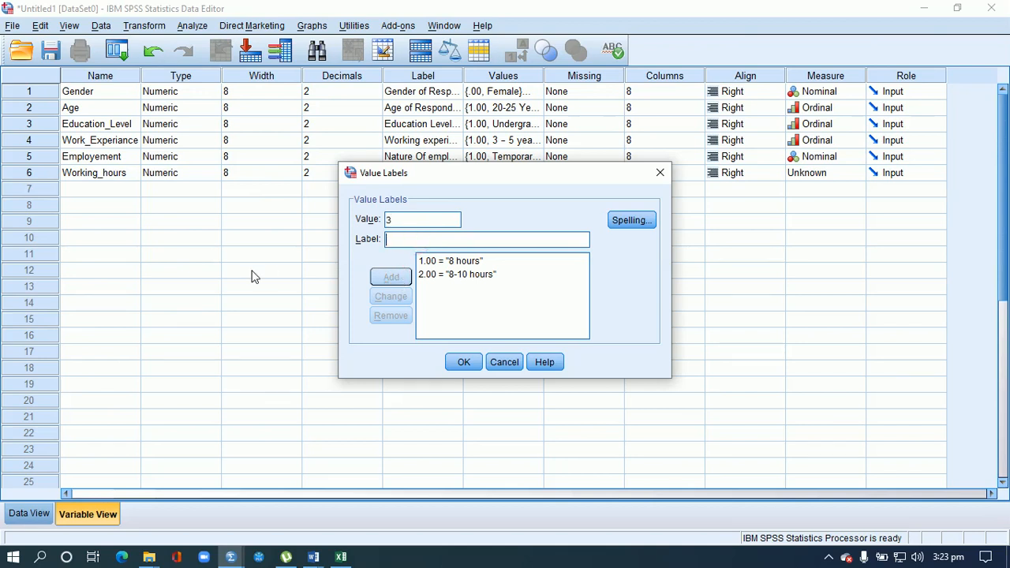
text(8-12)
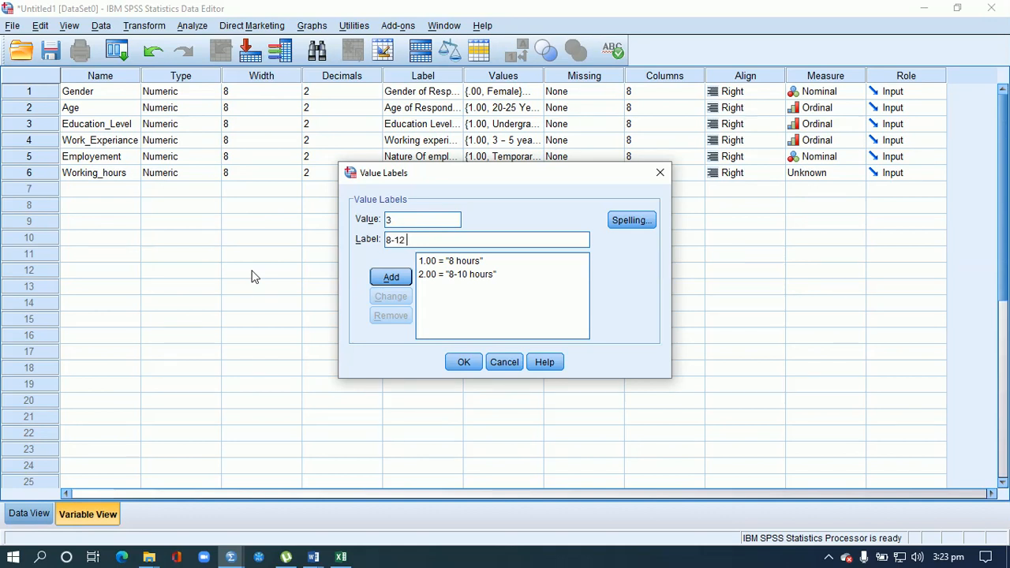
text( hours)
click(386, 278)
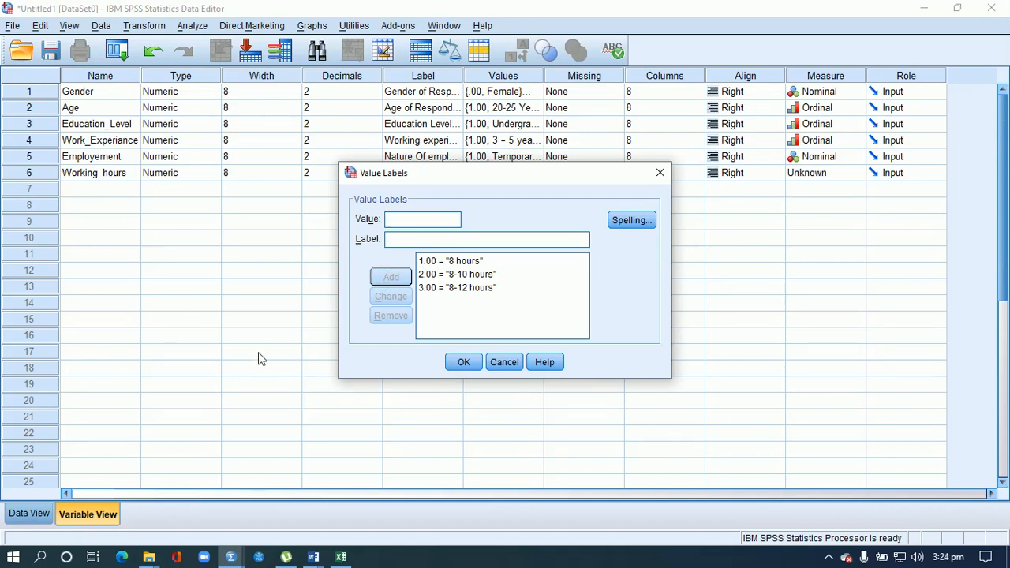
- Review each of the three value labels defined for Working_hours
click(460, 266)
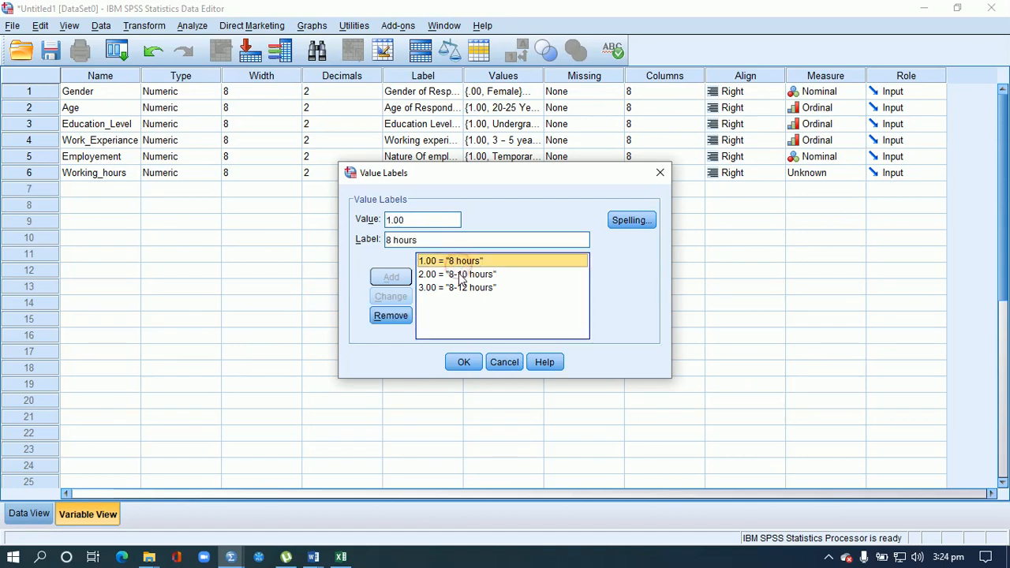
click(459, 273)
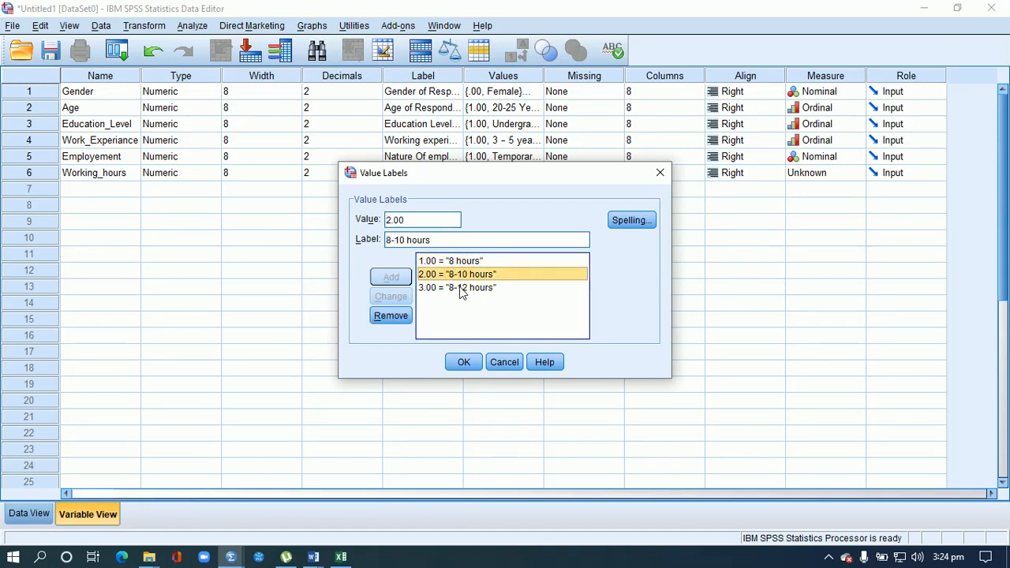
click(461, 288)
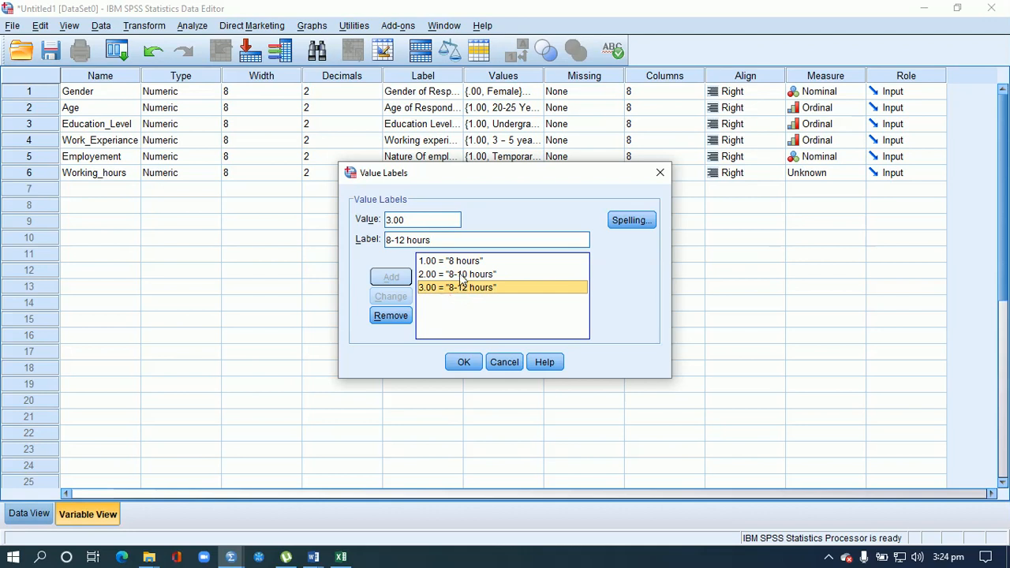
click(466, 276)
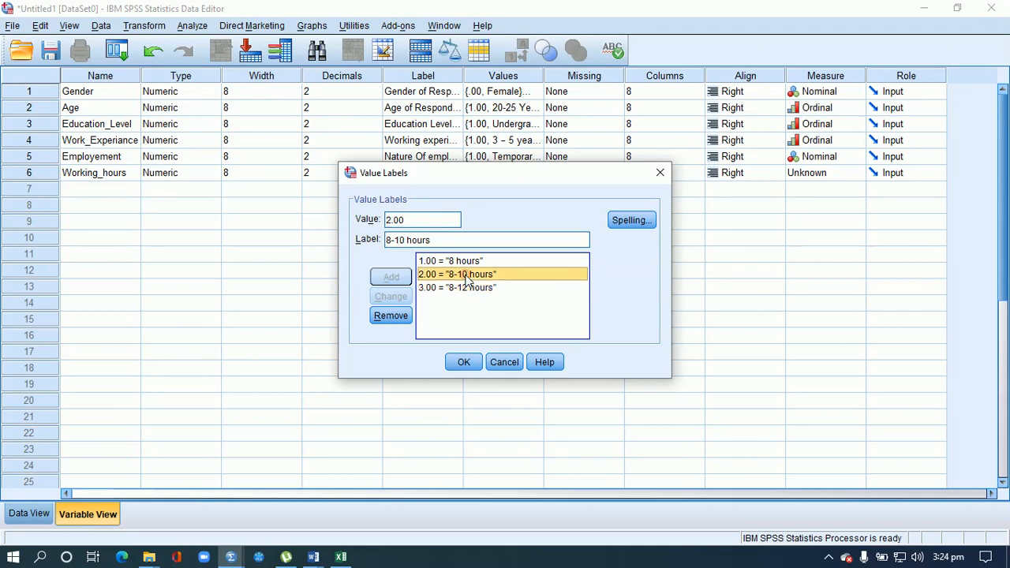
click(464, 261)
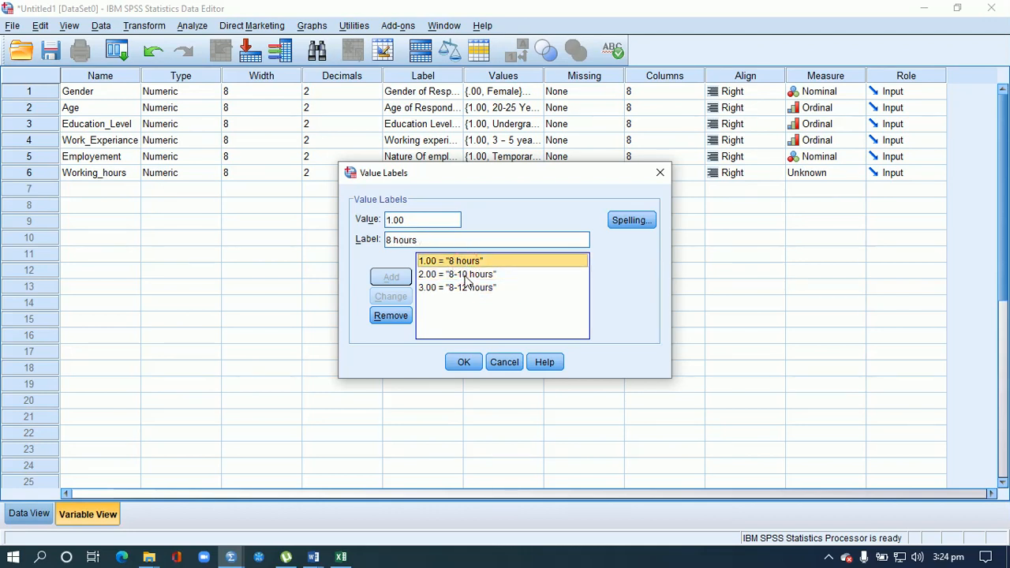
click(464, 274)
click(463, 287)
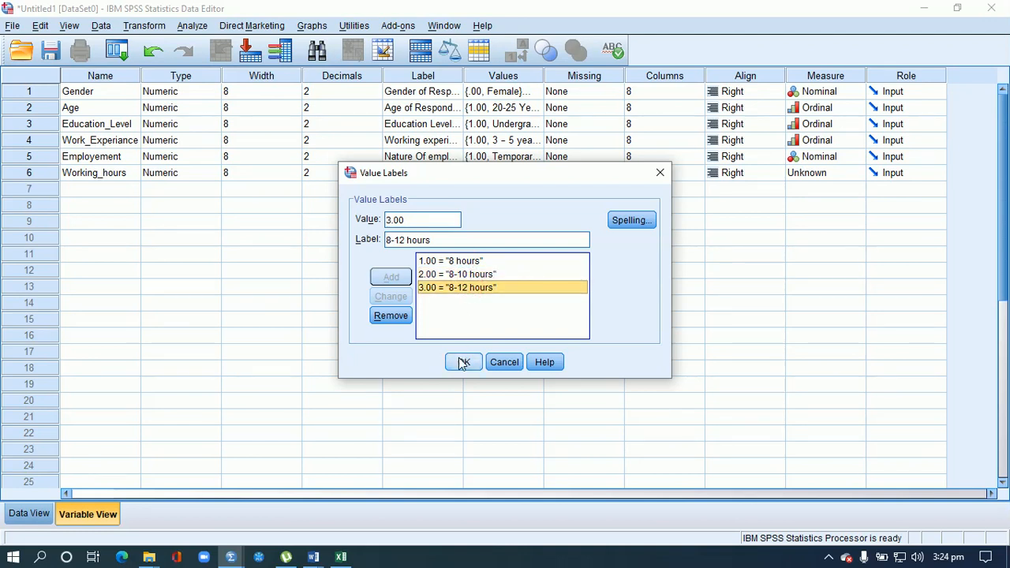
- Apply the value labels of Working_hours and set its measurement level to Ordinal
click(463, 362)
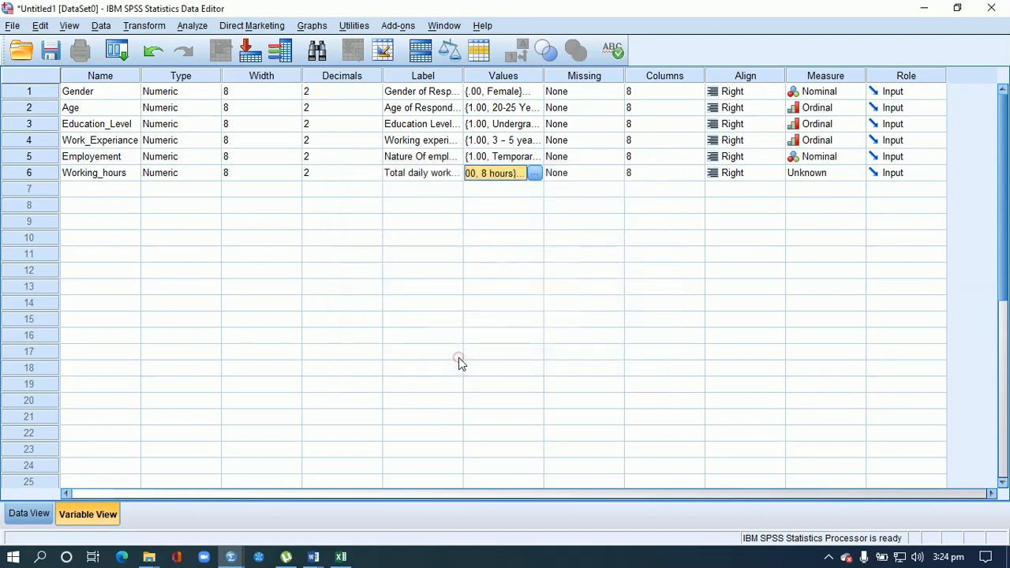
click(857, 172)
click(837, 203)
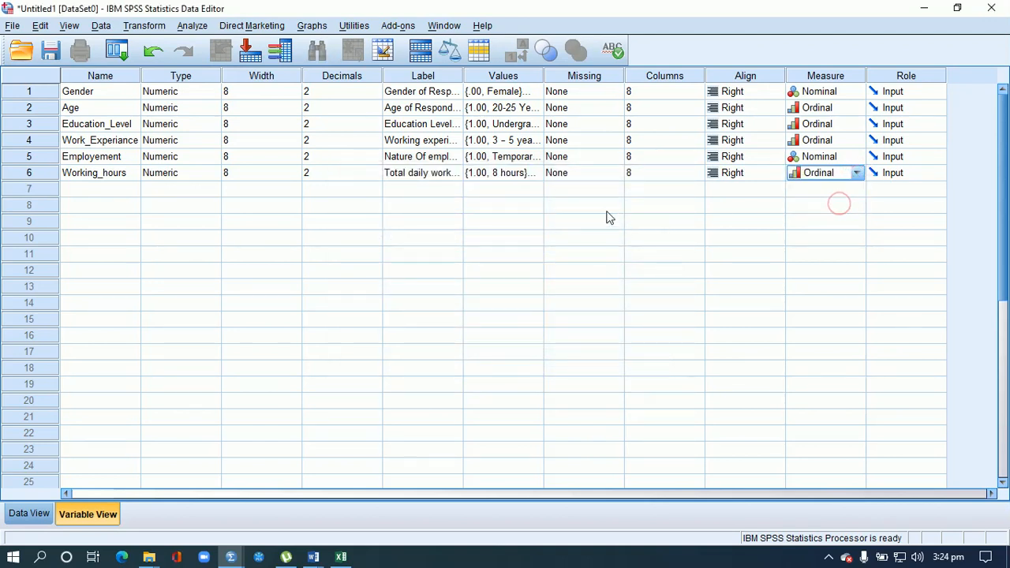
- Select the seventh variable's name cell, then check the Monthly Salary item in the Word questionnaire and the Monthly_salary column in the Excel dataset
click(125, 192)
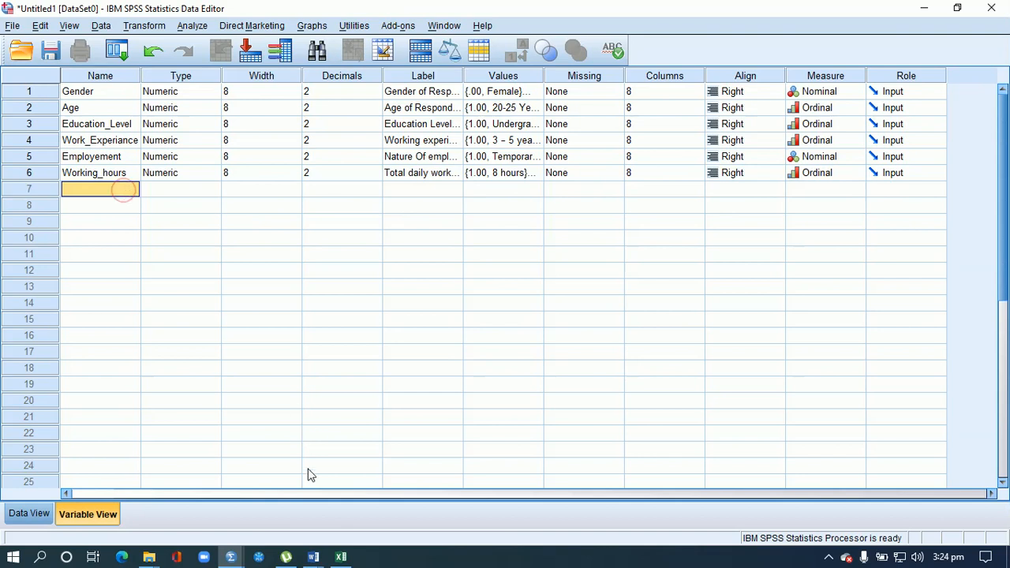
click(313, 557)
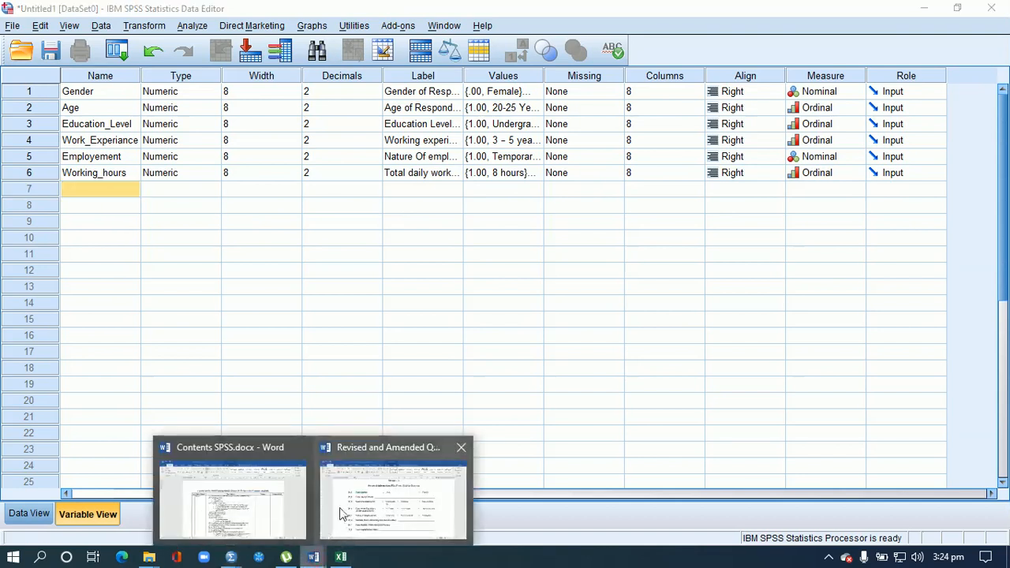
click(340, 511)
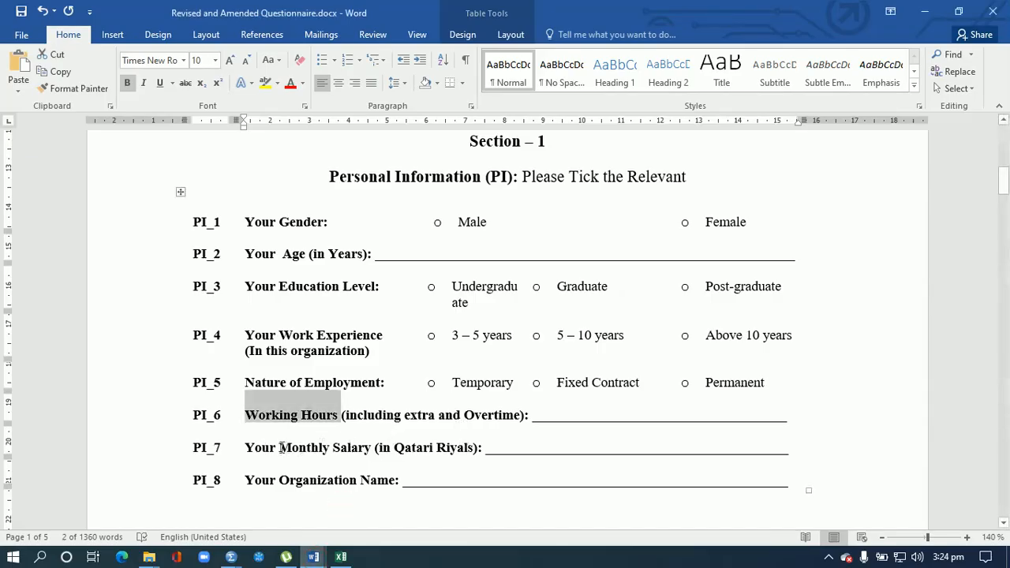
drag(245, 447, 334, 445)
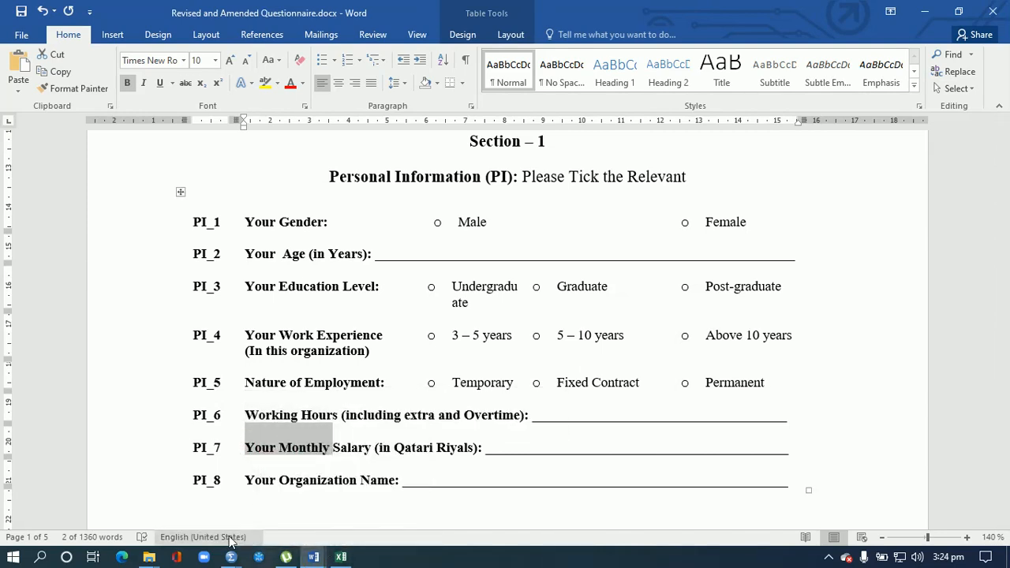
click(340, 557)
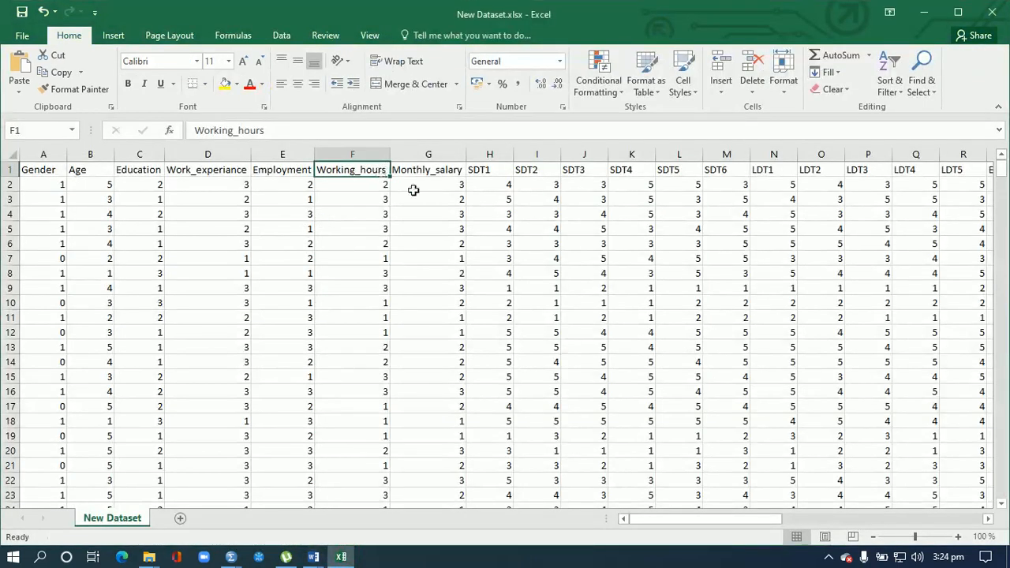
click(451, 164)
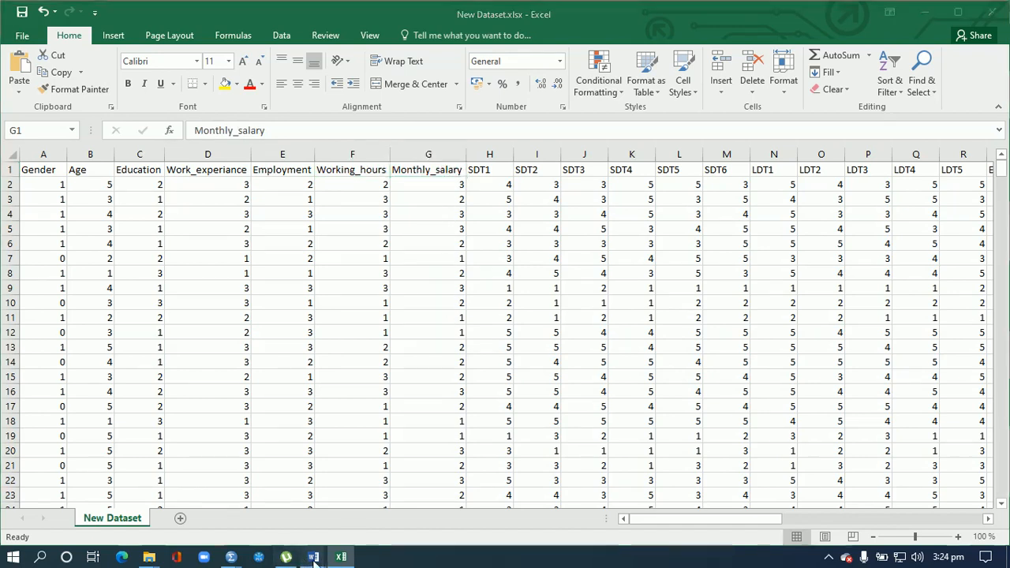
- Switch to the SPSS data editor and name the seventh variable Salary
mouse_move(233, 558)
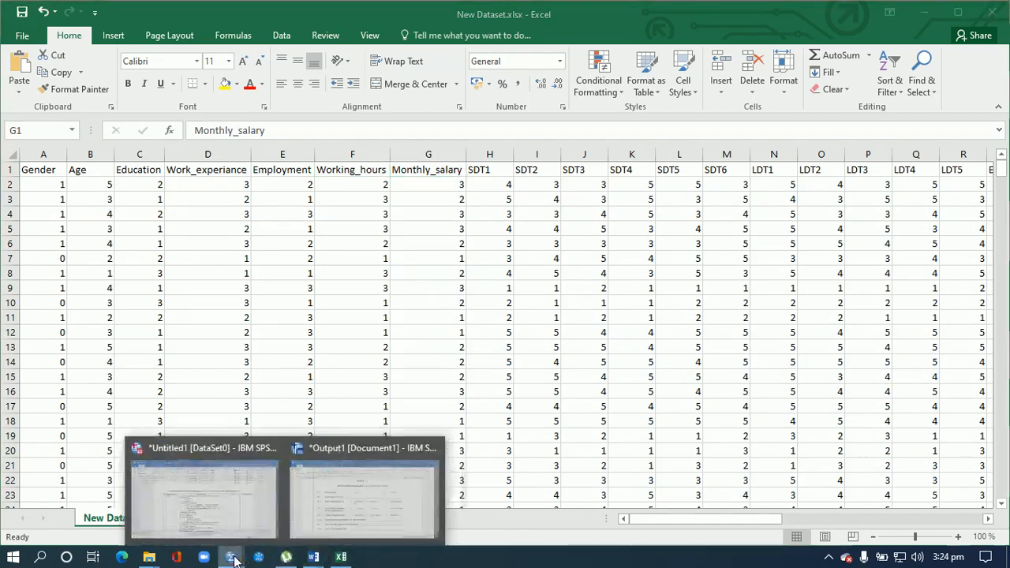
click(202, 505)
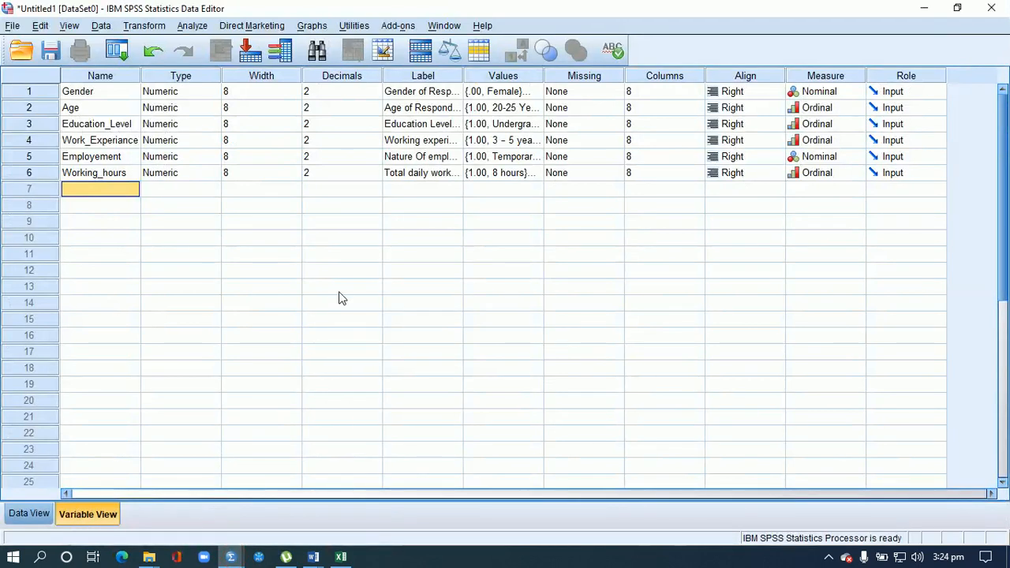
text(Salary)
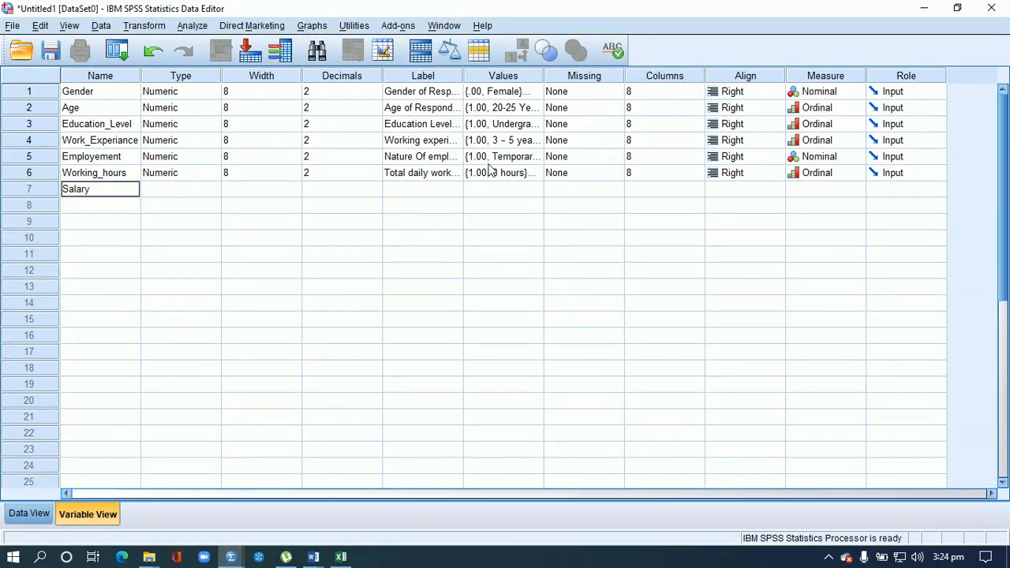
- Set the label of Salary to "Average monthly salary of Respondent"
click(445, 190)
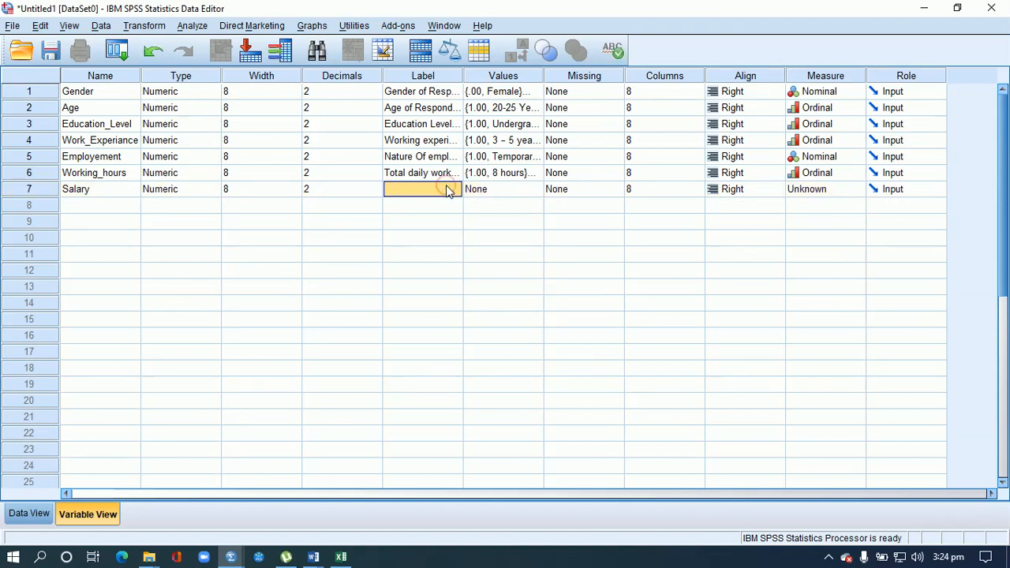
text(Average monthly s)
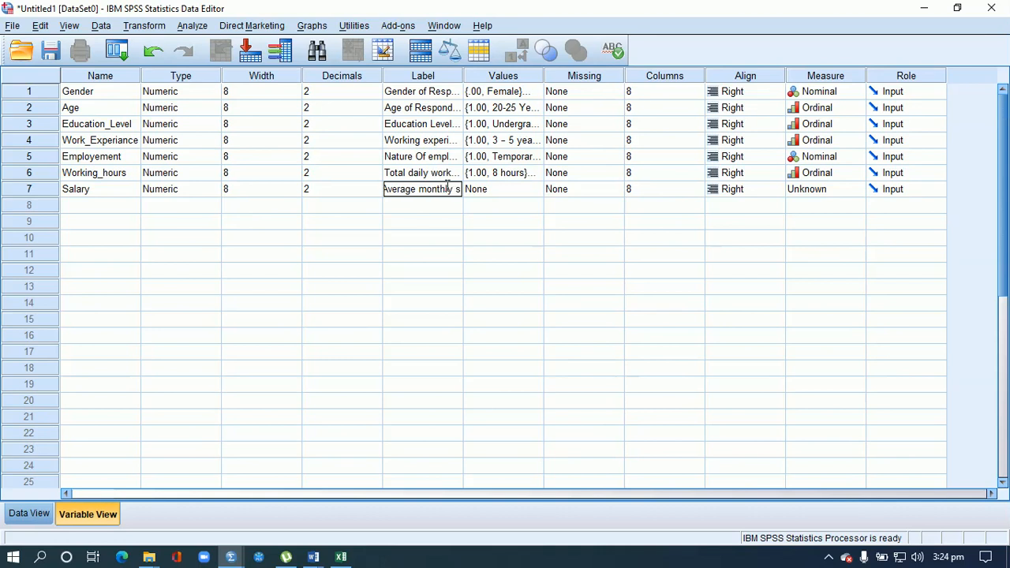
text(alary of Respondent)
- Add the value labels 1 = 1000 Riyal and 2 = 1000-2000 Riyal to Salary
click(533, 190)
click(534, 190)
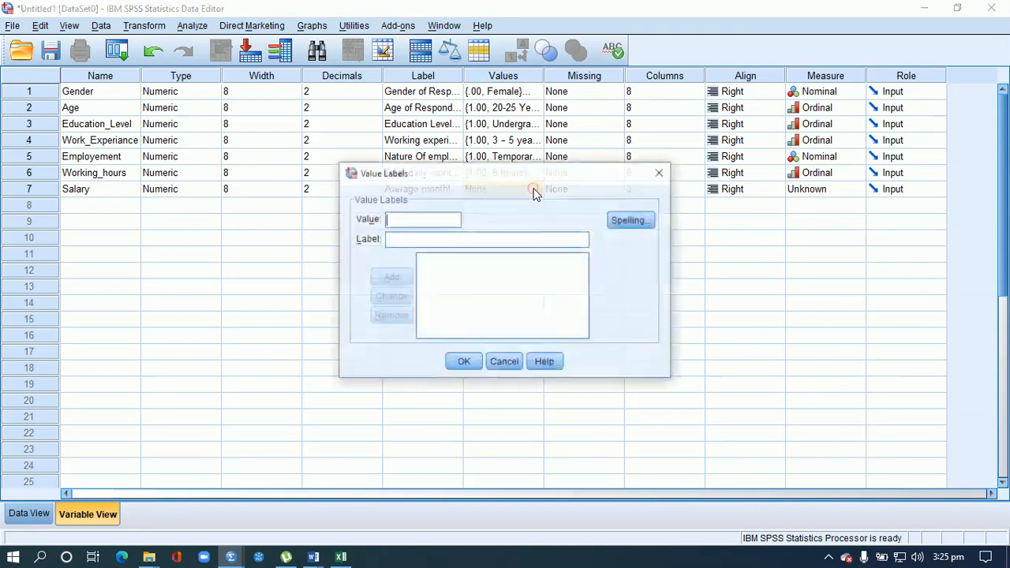
text(1)
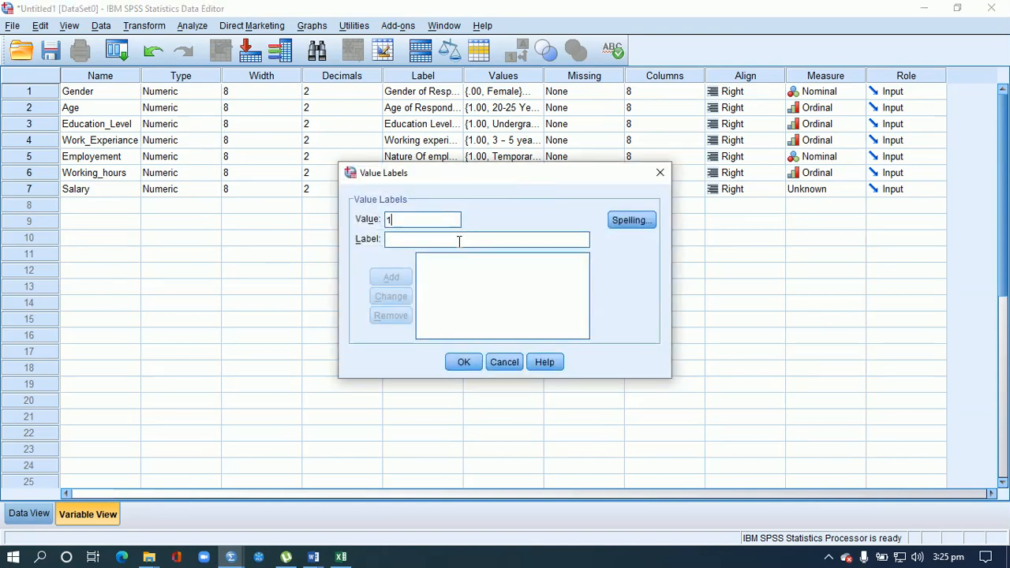
click(457, 239)
text(1000 Riyal)
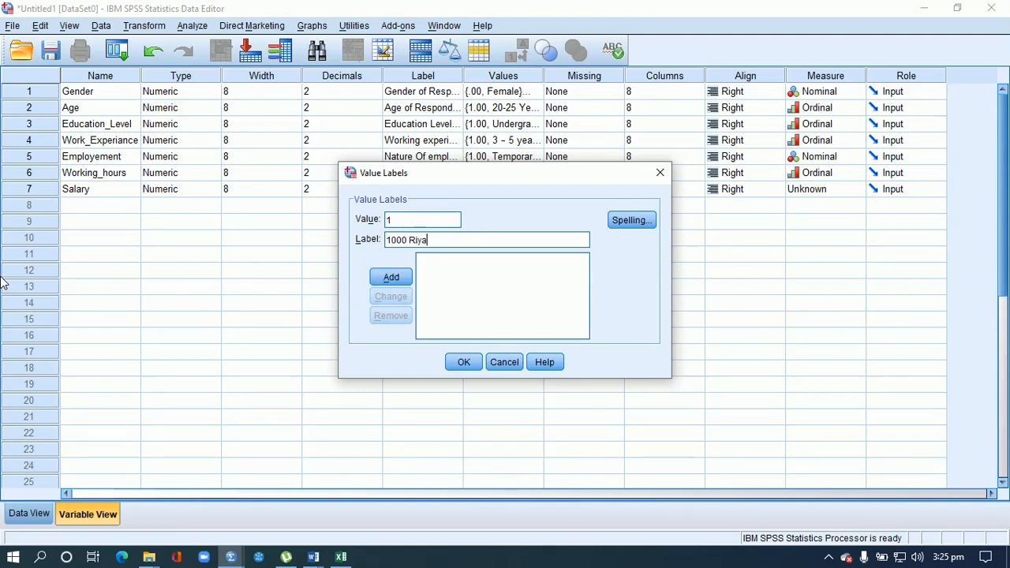
click(380, 284)
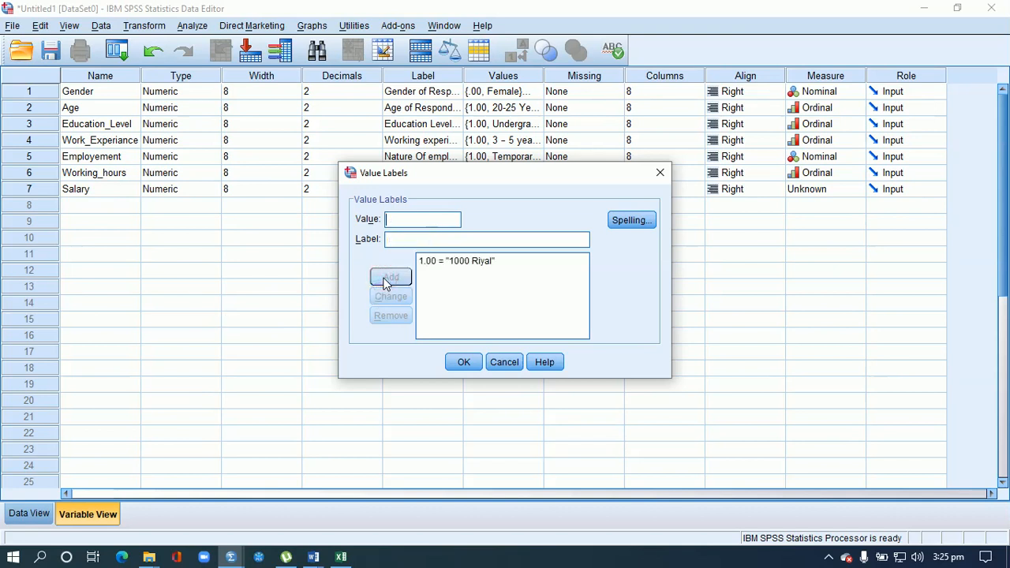
text(2)
click(422, 237)
text(1000-2000 Riyal)
click(389, 276)
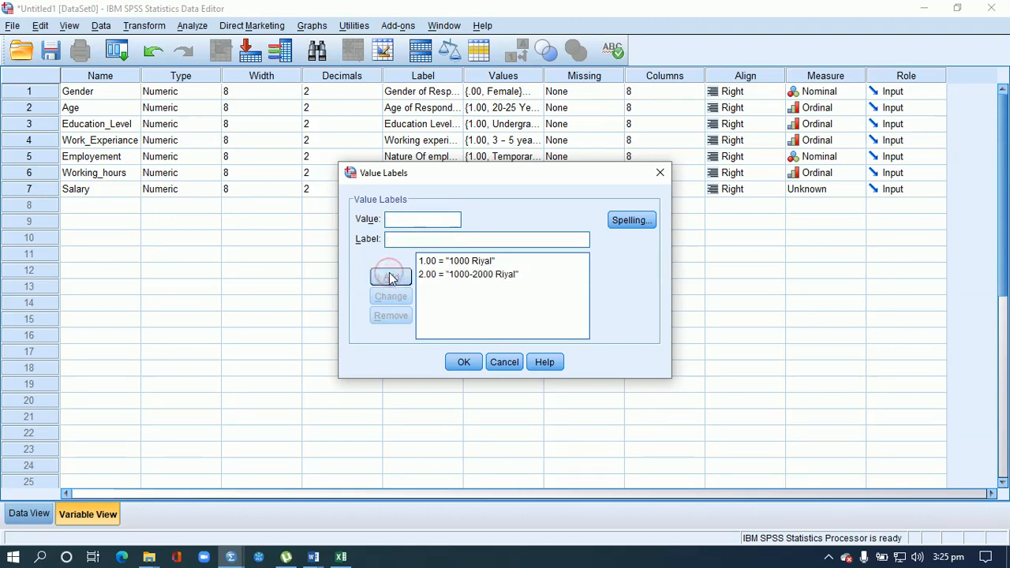
- Add the value label 3 = "> 2000 Riyal" to Salary and review the listed codes
text(3)
click(423, 242)
text(> 2000 Riyal)
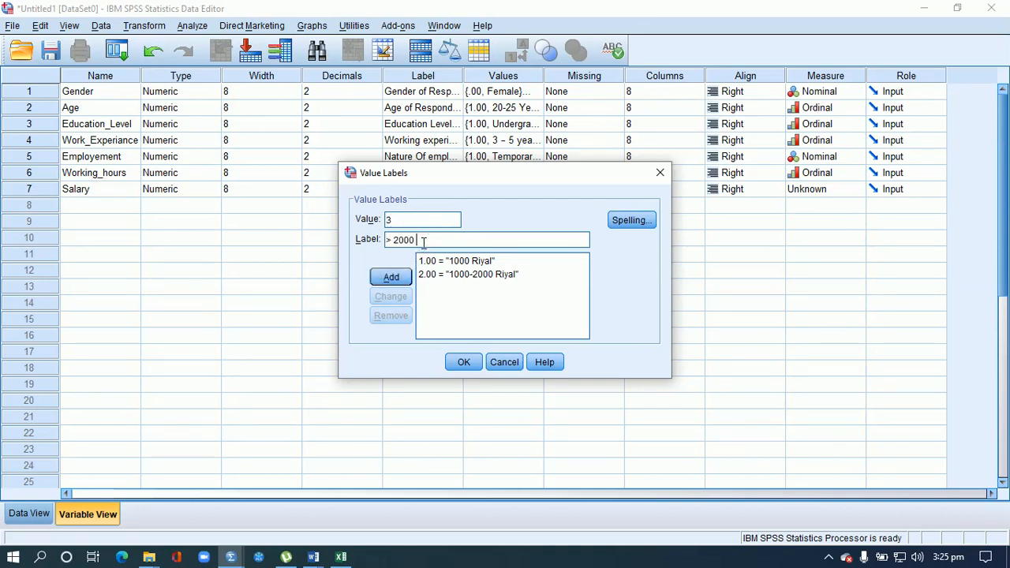
click(398, 279)
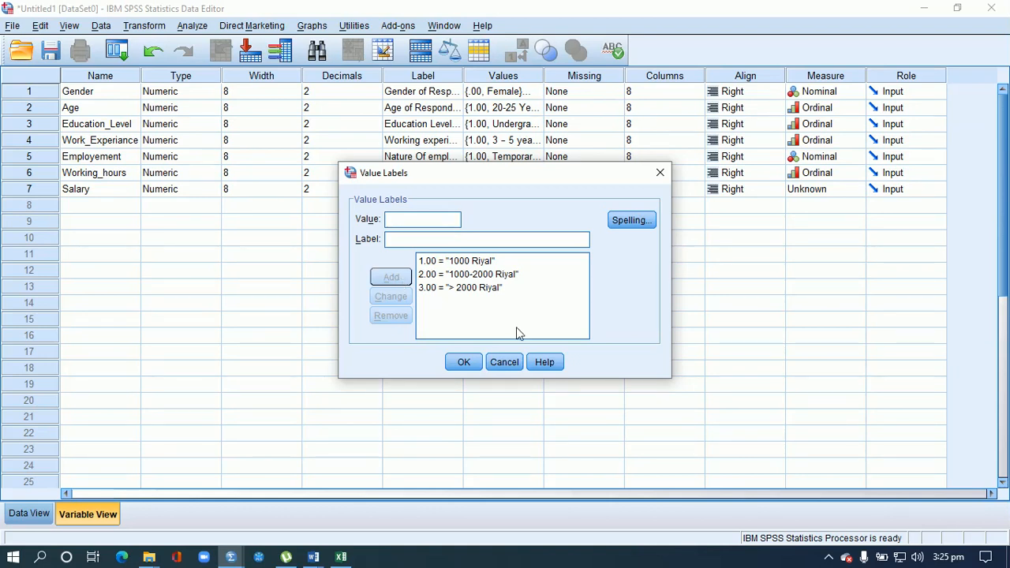
click(462, 275)
click(466, 289)
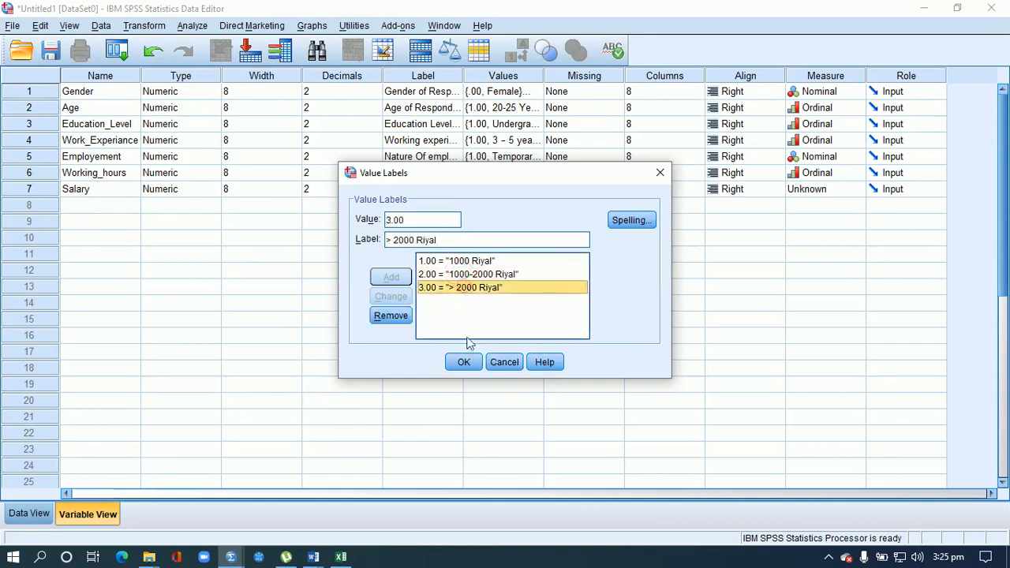
- Apply the value labels of Salary and set its measurement level to Ordinal
click(463, 362)
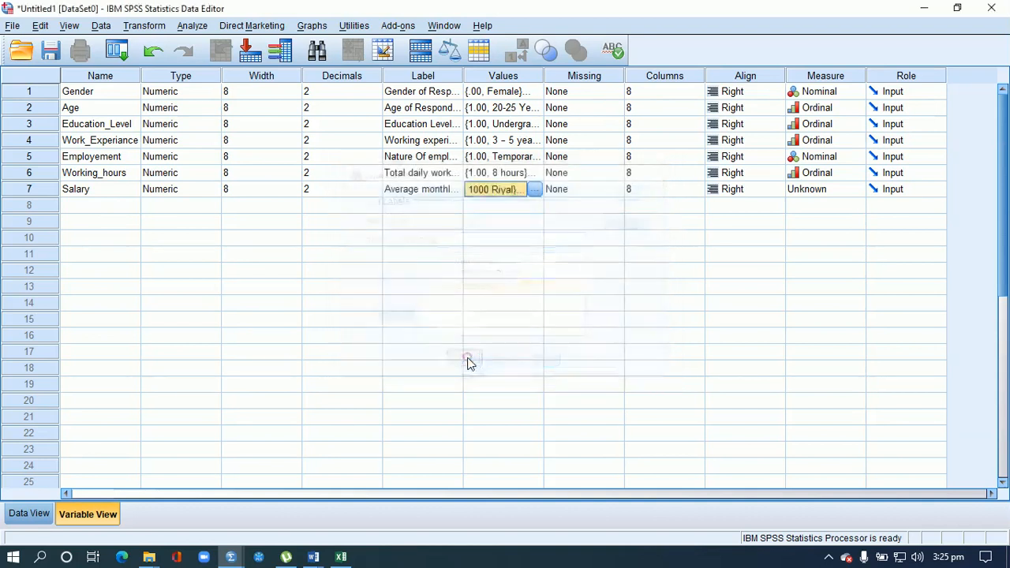
click(848, 190)
click(839, 223)
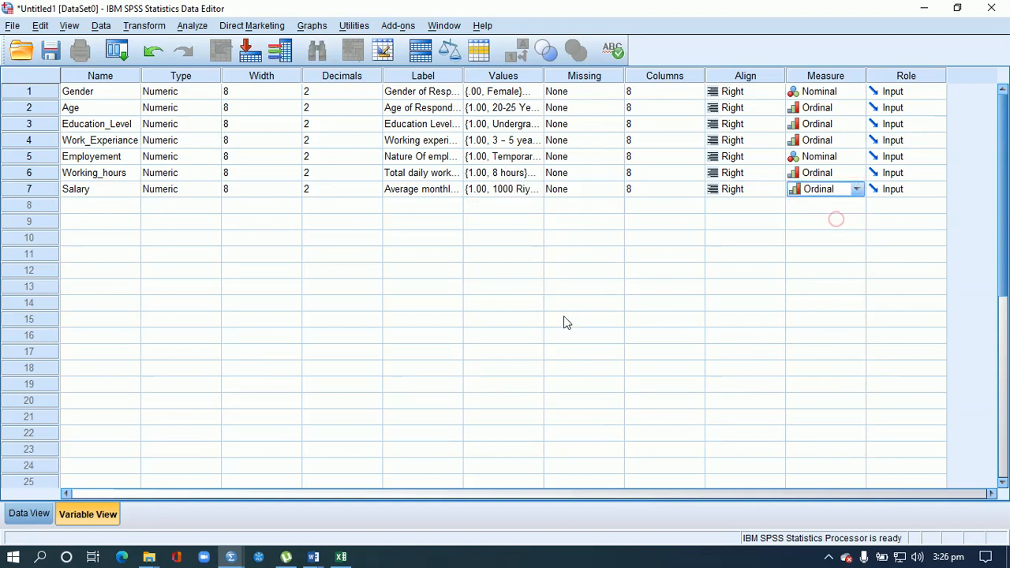
- Compare the defined SPSS variables with the Excel dataset's columns and the Personal Information section of the Word questionnaire
click(341, 556)
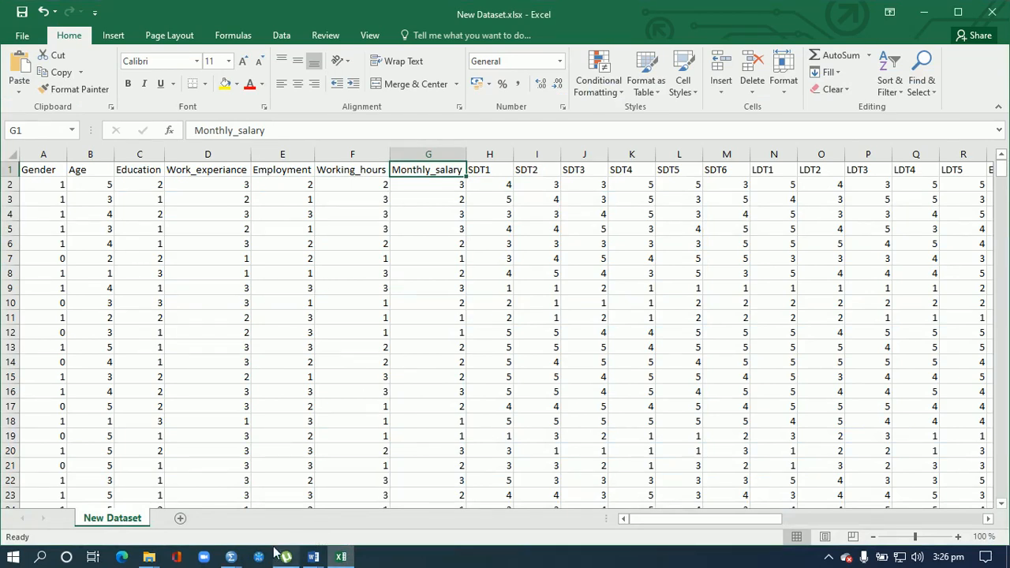
click(230, 556)
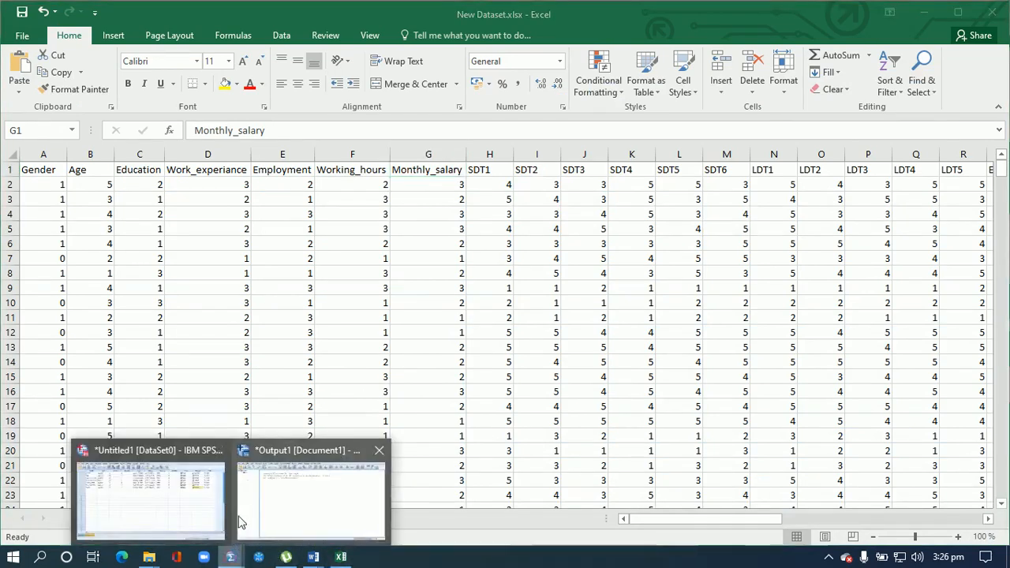
click(191, 509)
mouse_move(315, 558)
click(392, 496)
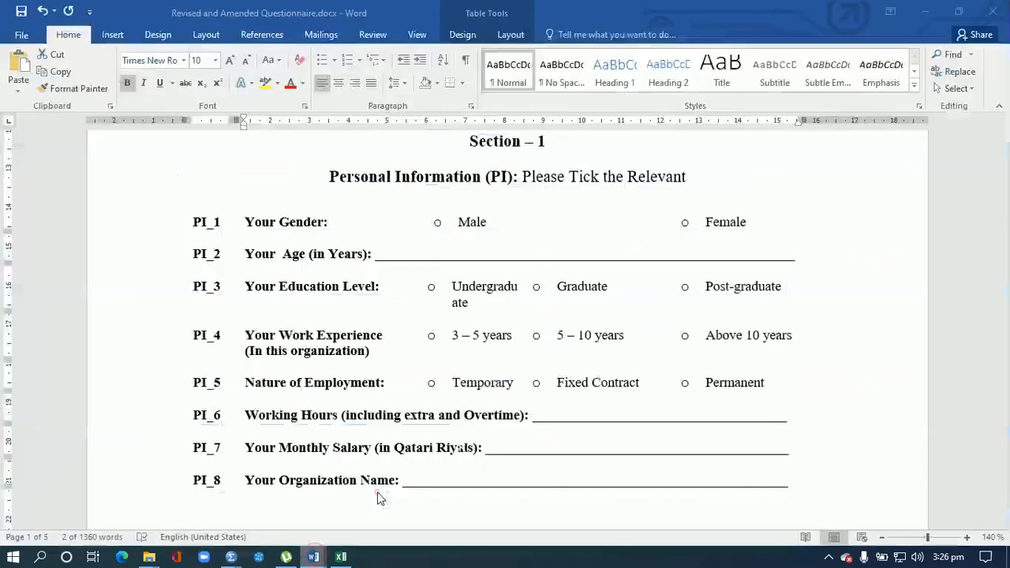
- Check the Organization Name item in the questionnaire, and switch to SPSS to review the defined variables in Data View and Variable View
drag(247, 478, 382, 484)
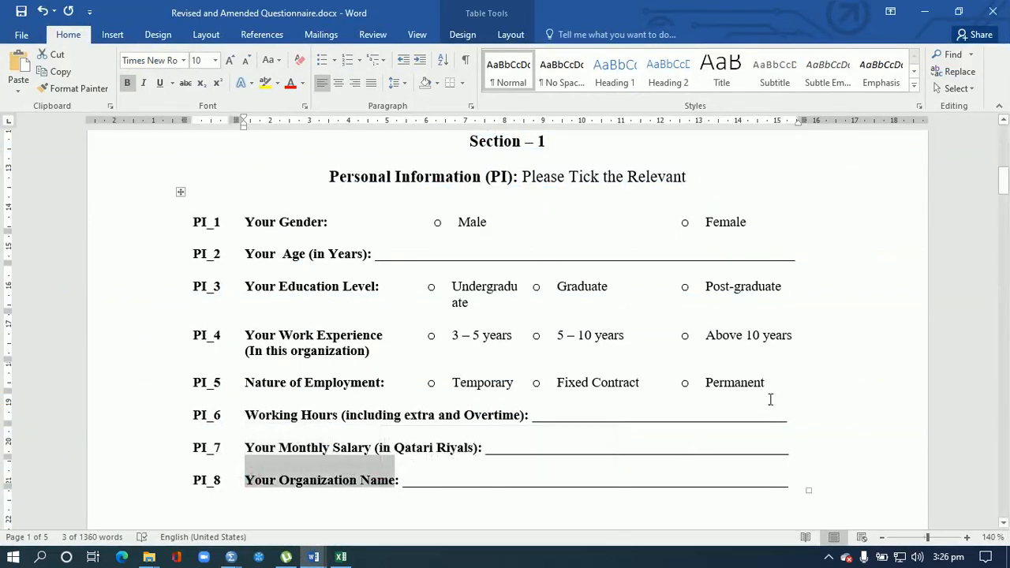
drag(1006, 175, 1006, 193)
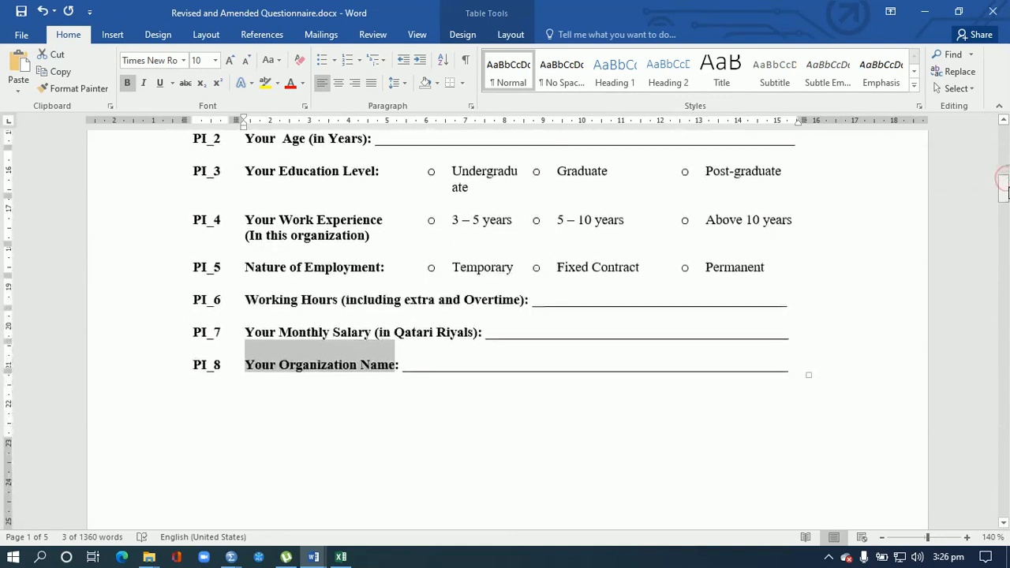
mouse_move(236, 559)
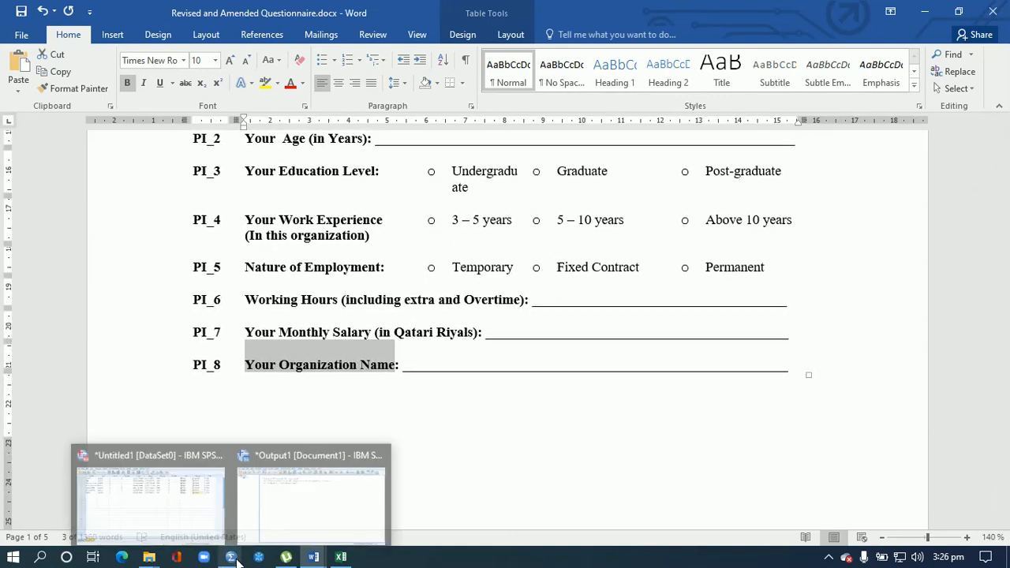
click(194, 511)
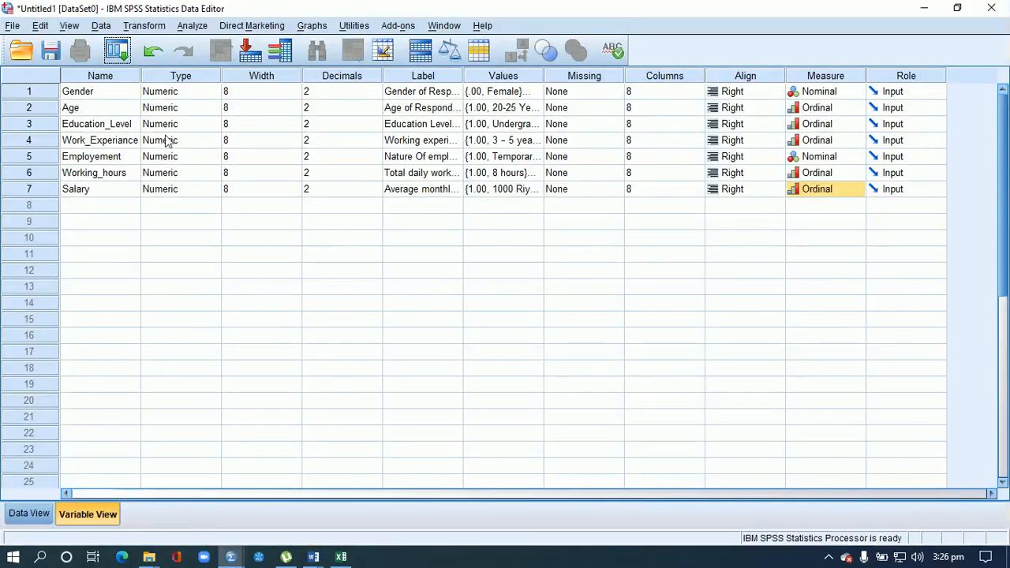
click(99, 95)
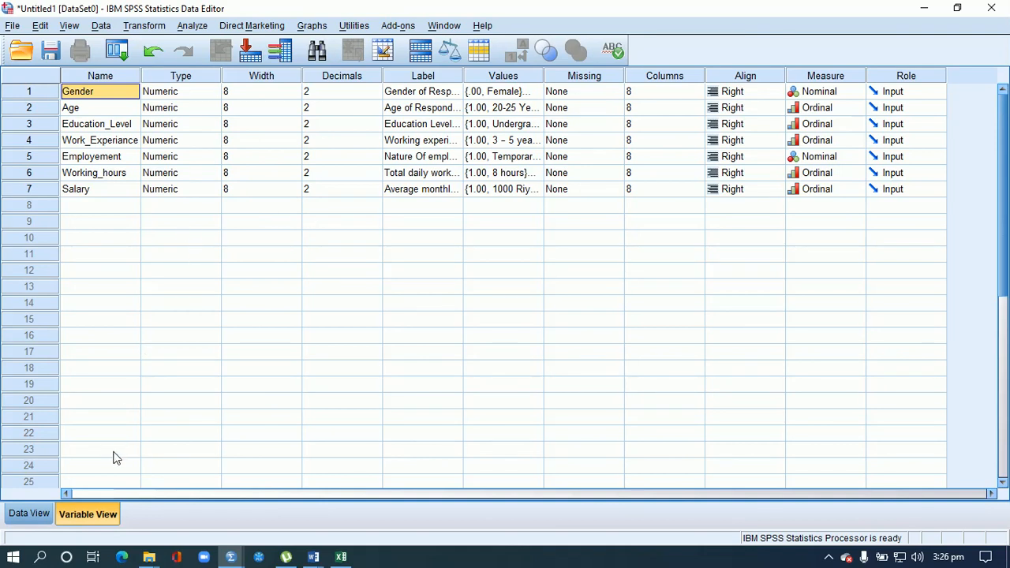
click(36, 513)
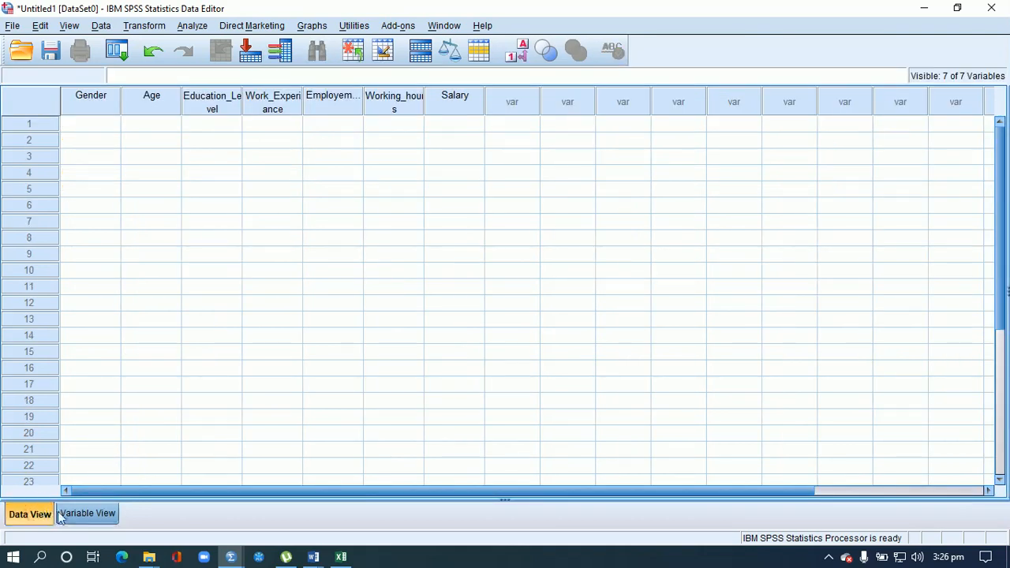
click(93, 513)
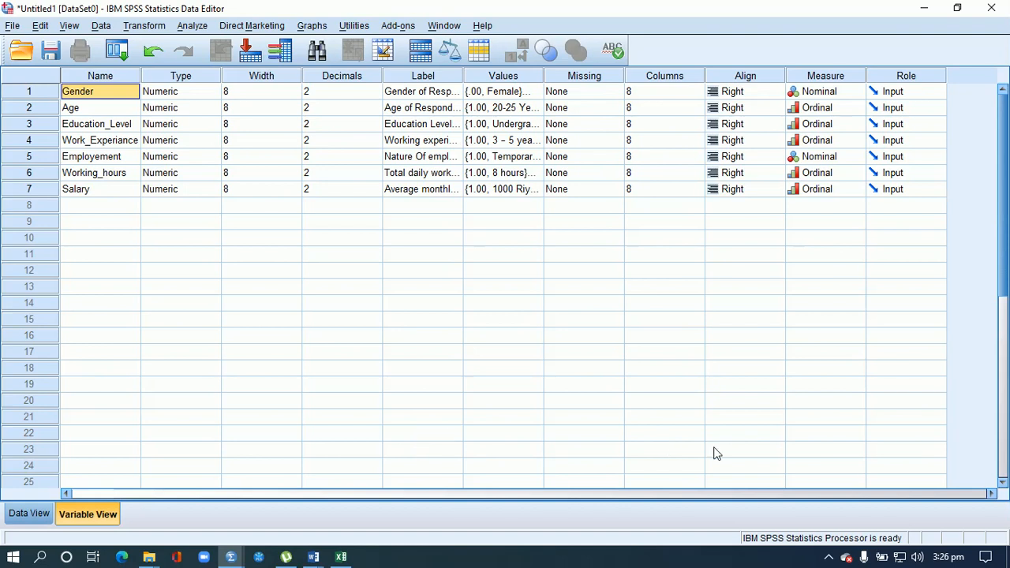
click(828, 559)
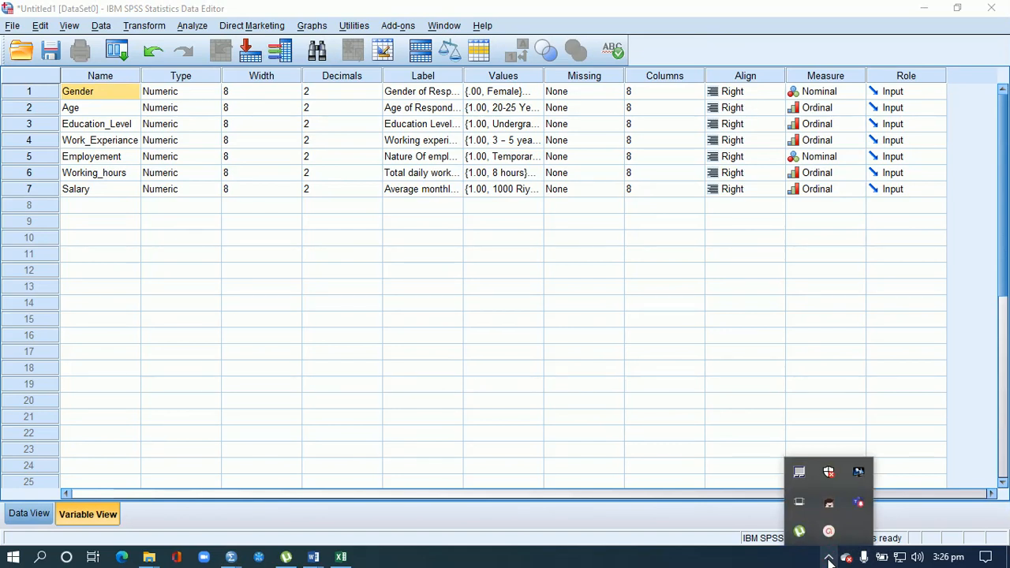
click(828, 530)
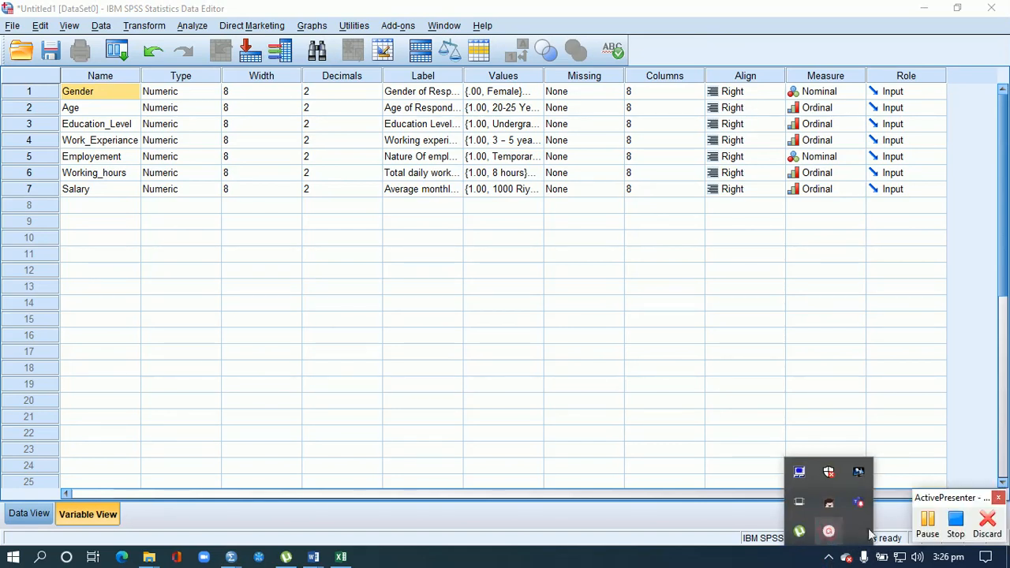